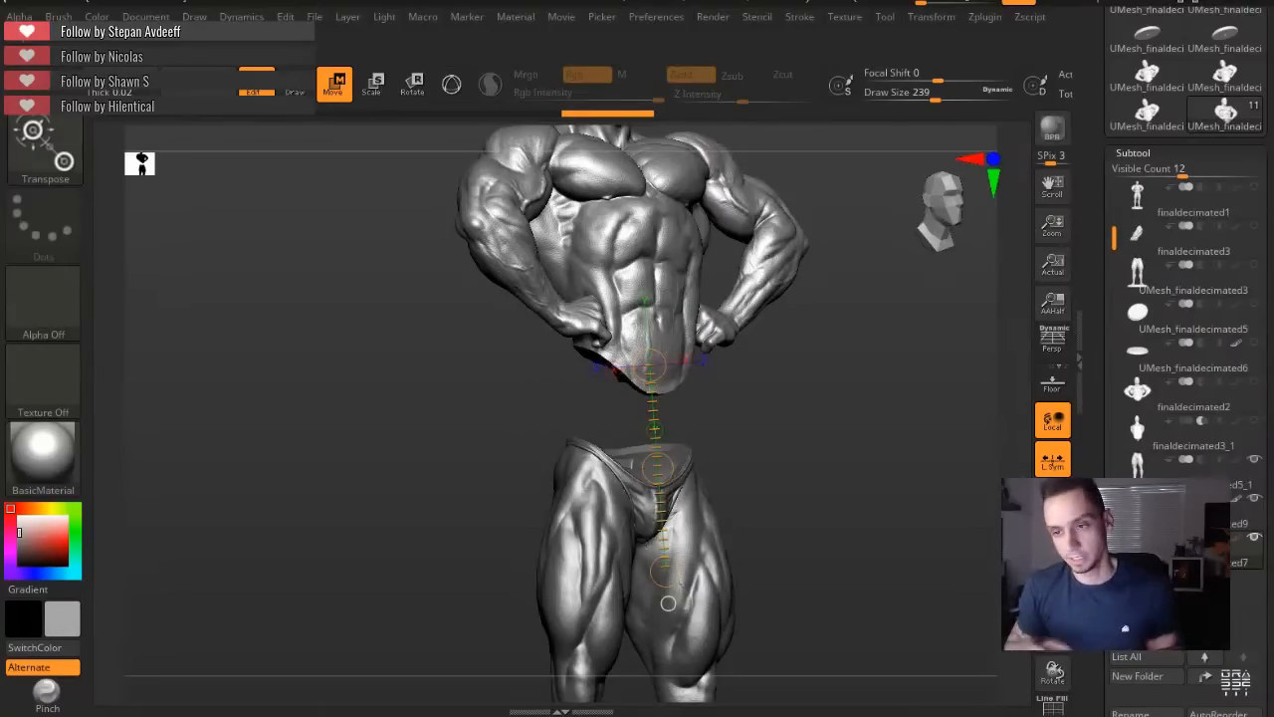
# Undo the move that separated the upper body from the legs and check the assembled figure from the front.
pyautogui.moveTo(280, 327); pyautogui.dragTo(344, 285)
pyautogui.hotkey('ctrl', 'z')
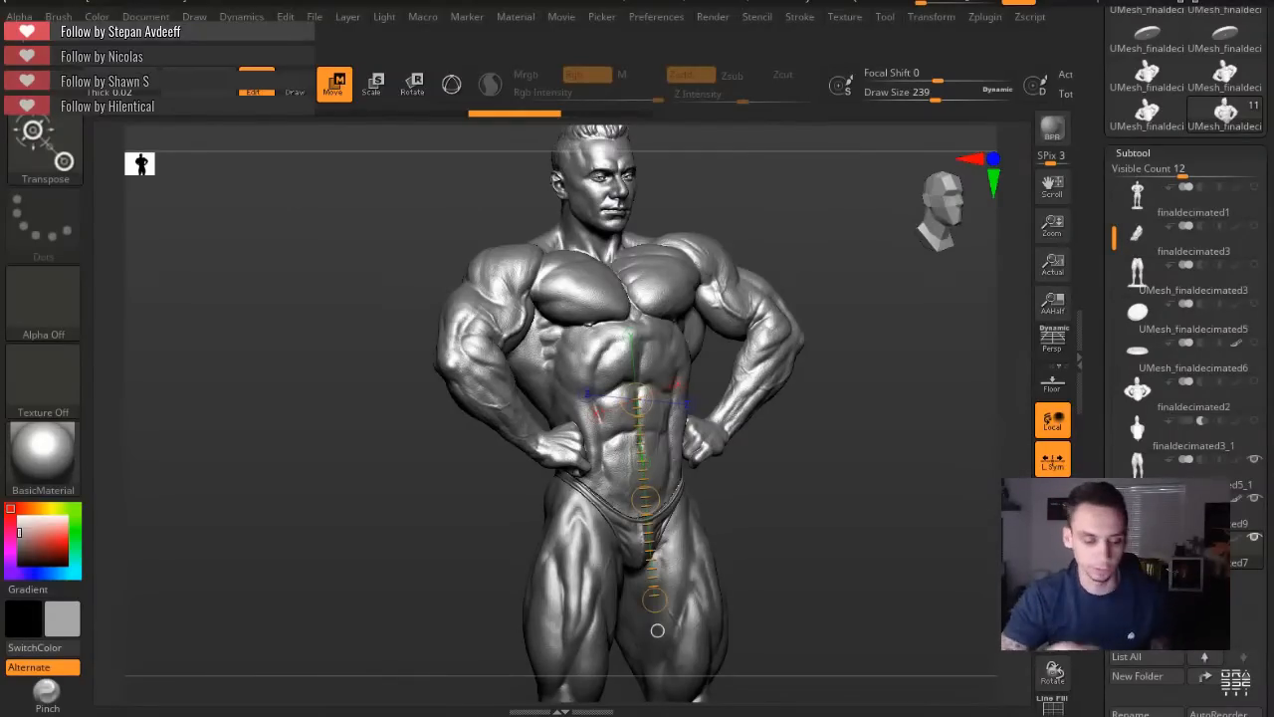
pyautogui.moveTo(321, 280); pyautogui.dragTo(314, 290)
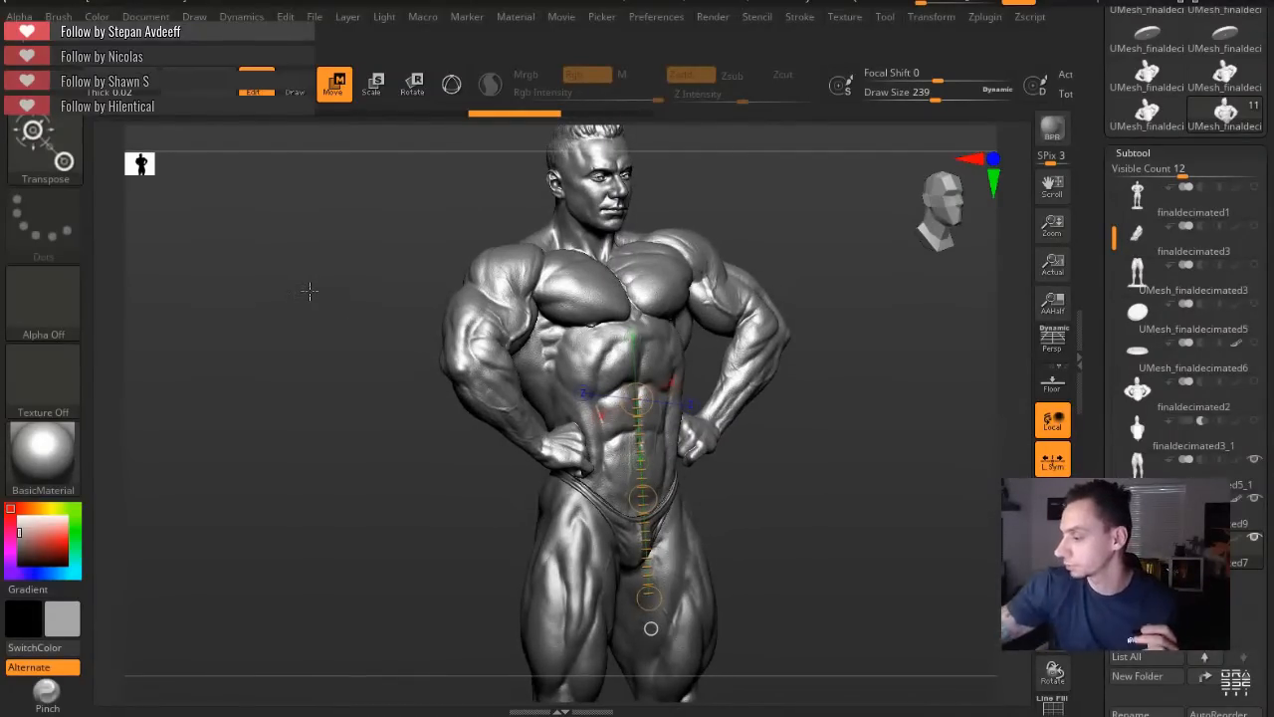
pyautogui.moveTo(347, 290); pyautogui.dragTo(384, 343)
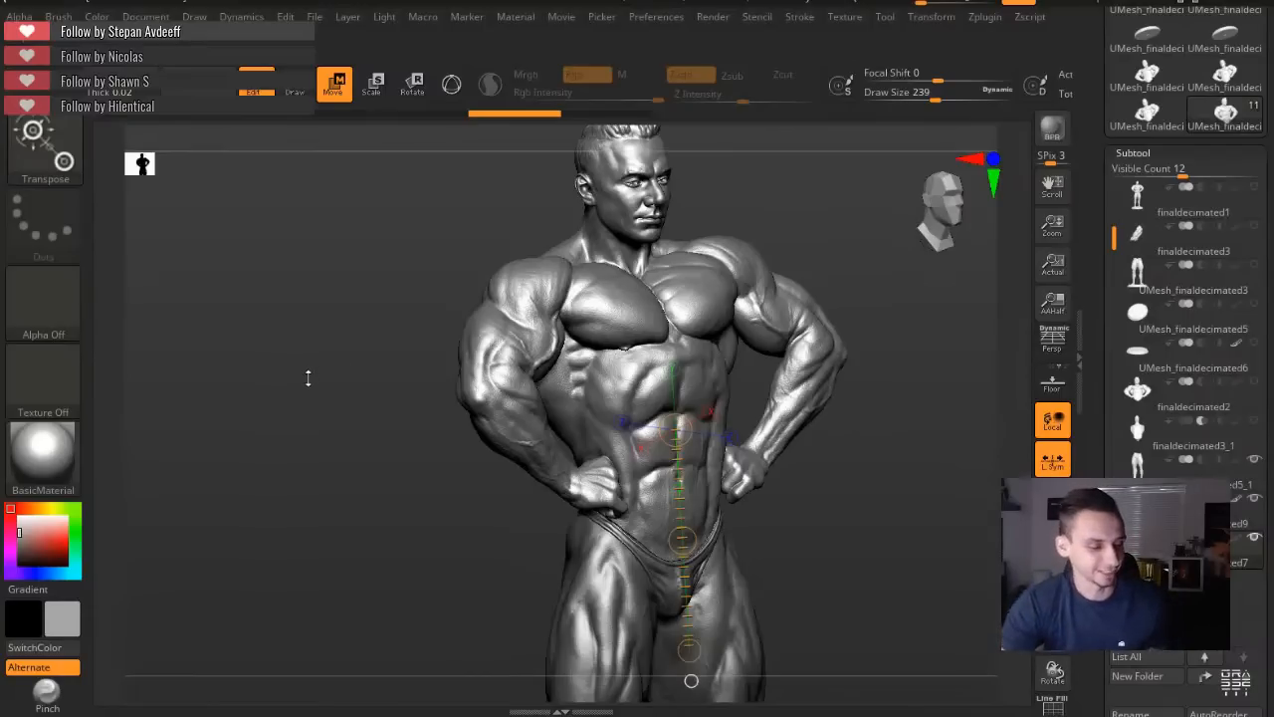
pyautogui.moveTo(308, 372); pyautogui.dragTo(405, 401)
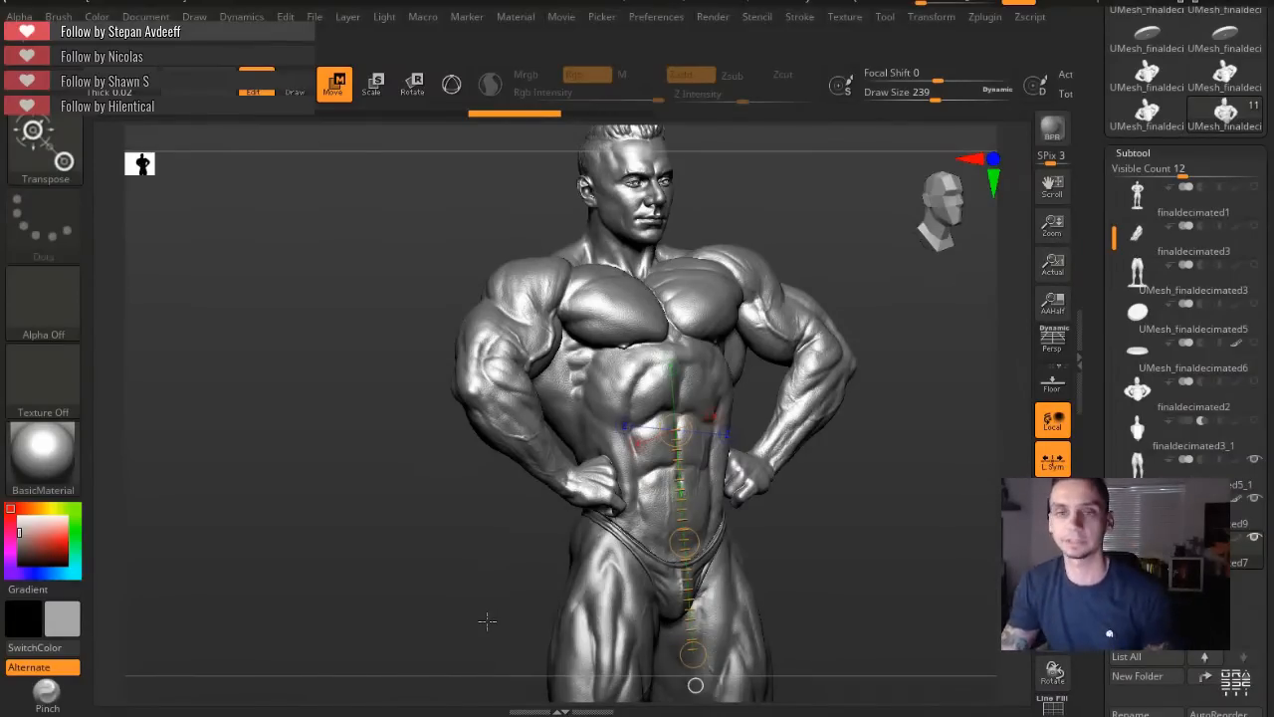
pyautogui.moveTo(327, 281); pyautogui.dragTo(285, 280)
# Select the finaldecimated1 subtool to view the merged figure, and switch back to the BrandaoPieces subtool.
pyautogui.moveTo(1097, 388); pyautogui.dragTo(1096, 436)
pyautogui.moveTo(1114, 290); pyautogui.dragTo(1114, 249)
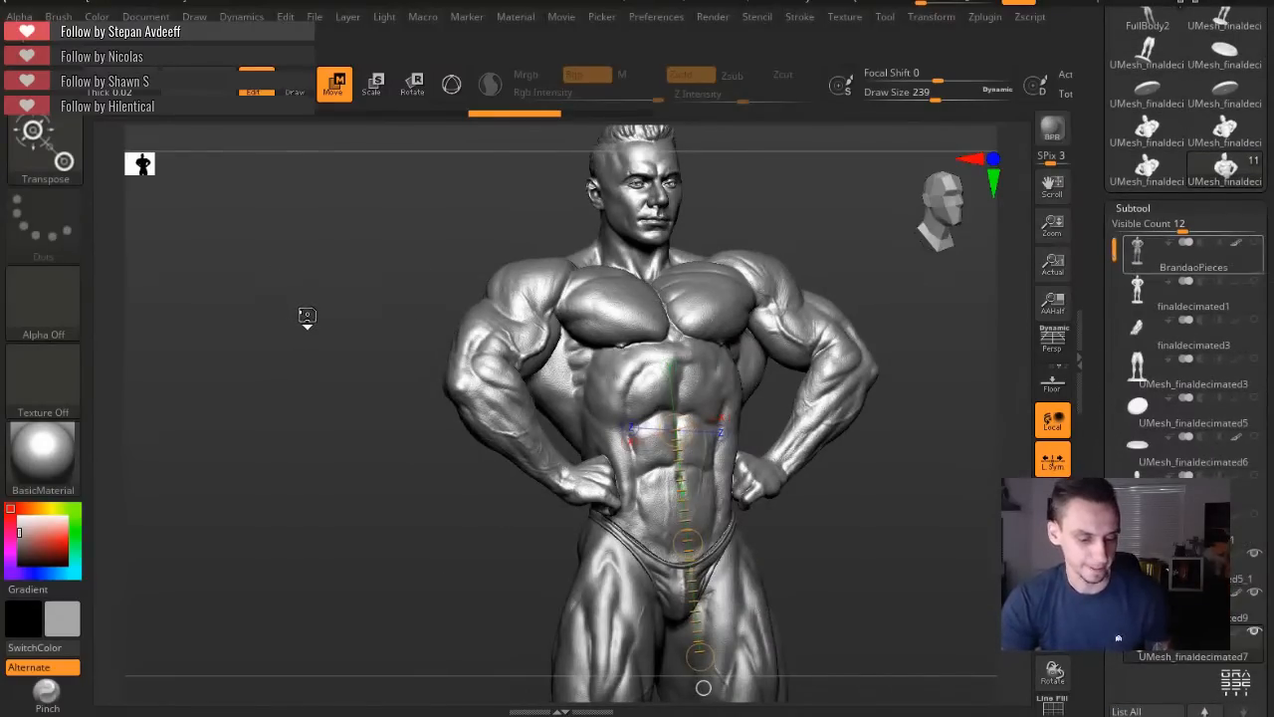
pyautogui.click(1138, 296)
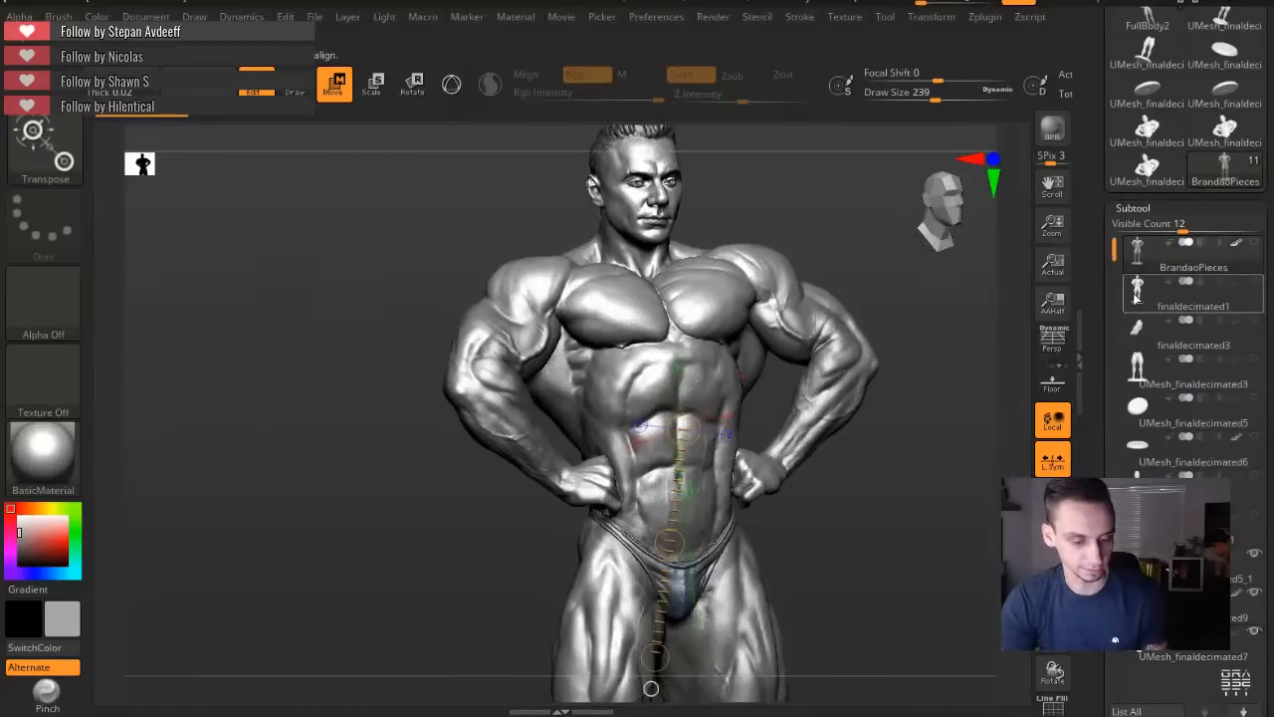
pyautogui.keyDown('alt'); pyautogui.moveTo(349, 272); pyautogui.dragTo(319, 265); pyautogui.keyUp('alt')
pyautogui.click(1123, 256)
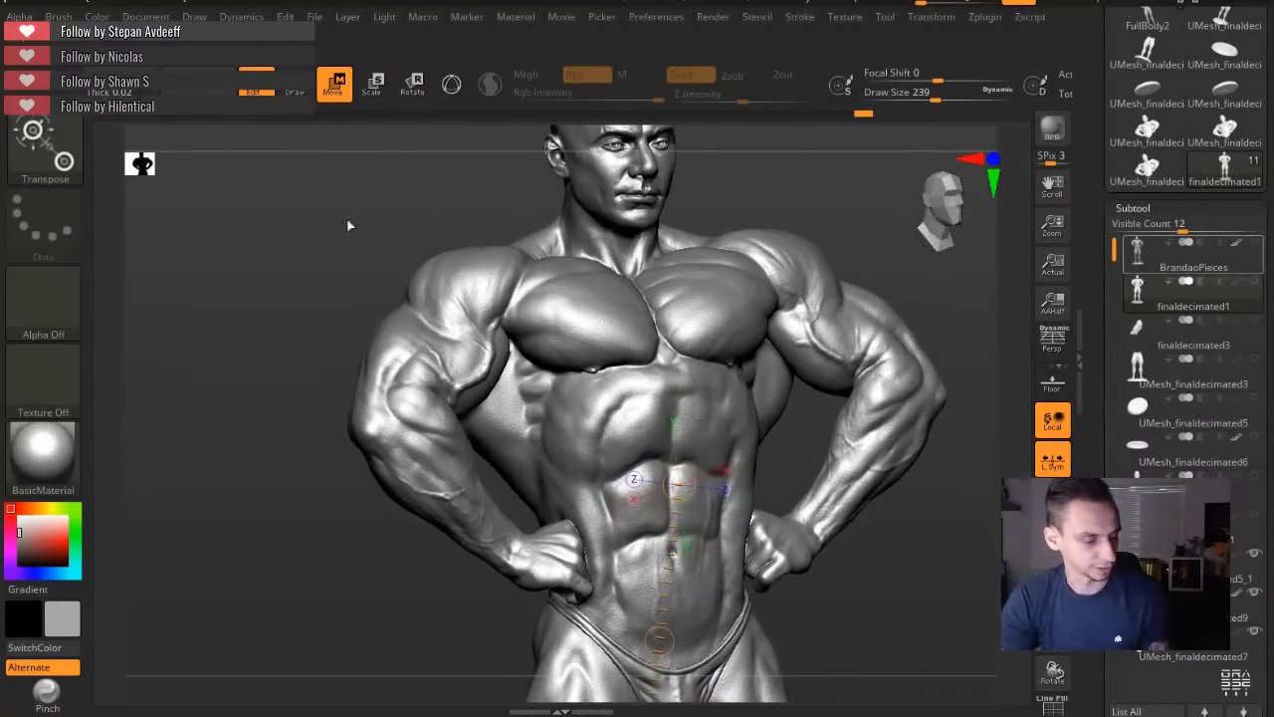
# Switch to Draw mode, turn on perspective, and view the full BrandaoPieces figure down to its round base.
pyautogui.moveTo(300, 236)
pyautogui.mouseDown()
pyautogui.moveTo(297, 221)
pyautogui.moveTo(299, 245)
pyautogui.moveTo(283, 248)
pyautogui.moveTo(293, 269)
pyautogui.moveTo(369, 282)
pyautogui.mouseUp()
pyautogui.press('q')
pyautogui.moveTo(280, 314)
pyautogui.mouseDown()
pyautogui.moveTo(332, 281)
pyautogui.moveTo(281, 279)
pyautogui.moveTo(357, 293)
pyautogui.moveTo(293, 296)
pyautogui.moveTo(424, 293)
pyautogui.moveTo(224, 259)
pyautogui.moveTo(267, 450)
pyautogui.mouseUp()
pyautogui.moveTo(286, 492)
pyautogui.keyDown('alt'); pyautogui.mouseDown()
pyautogui.moveTo(305, 429)
pyautogui.moveTo(349, 487)
pyautogui.moveTo(325, 473)
pyautogui.moveTo(339, 498)
pyautogui.moveTo(333, 474)
pyautogui.moveTo(350, 458)
pyautogui.moveTo(321, 483)
pyautogui.moveTo(369, 499)
pyautogui.moveTo(369, 432)
pyautogui.moveTo(401, 415)
pyautogui.moveTo(398, 329)
pyautogui.moveTo(398, 421)
pyautogui.moveTo(357, 440)
pyautogui.mouseUp(); pyautogui.keyUp('alt')
pyautogui.press('p')
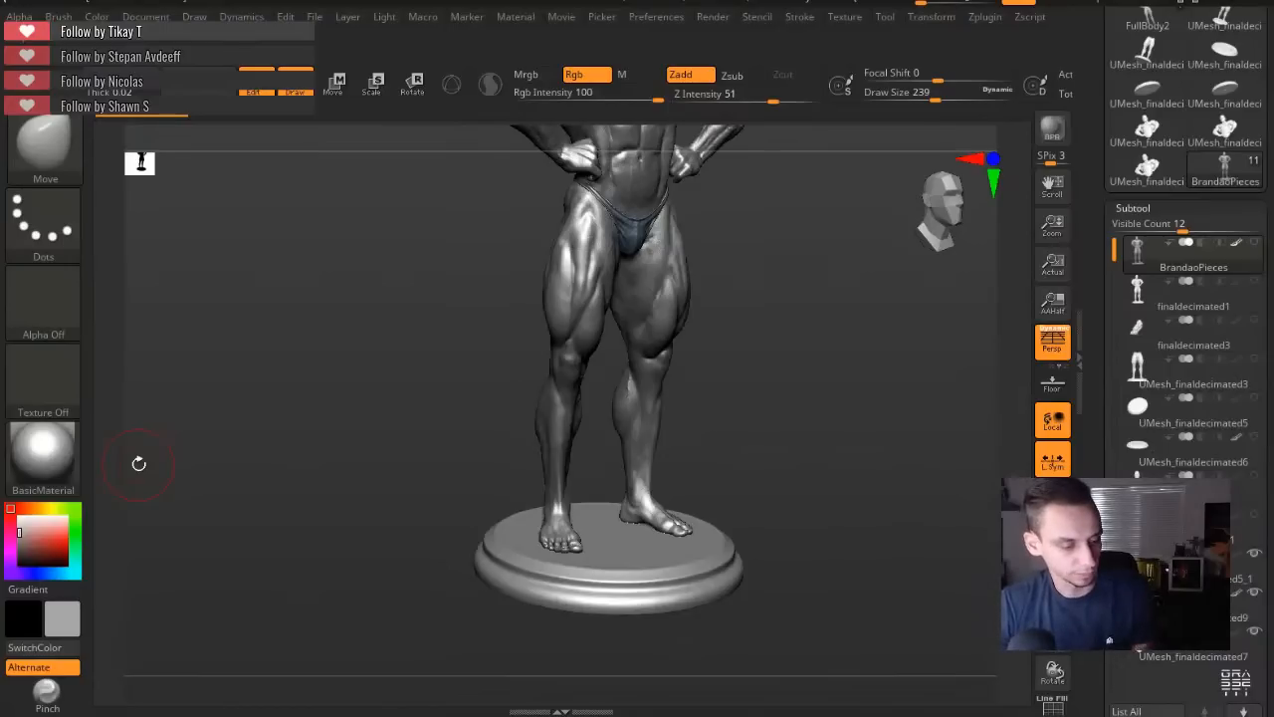
pyautogui.moveTo(378, 283)
pyautogui.keyDown('alt'); pyautogui.mouseDown()
pyautogui.moveTo(377, 341)
pyautogui.moveTo(396, 389)
pyautogui.moveTo(412, 389)
pyautogui.mouseUp(); pyautogui.keyUp('alt')
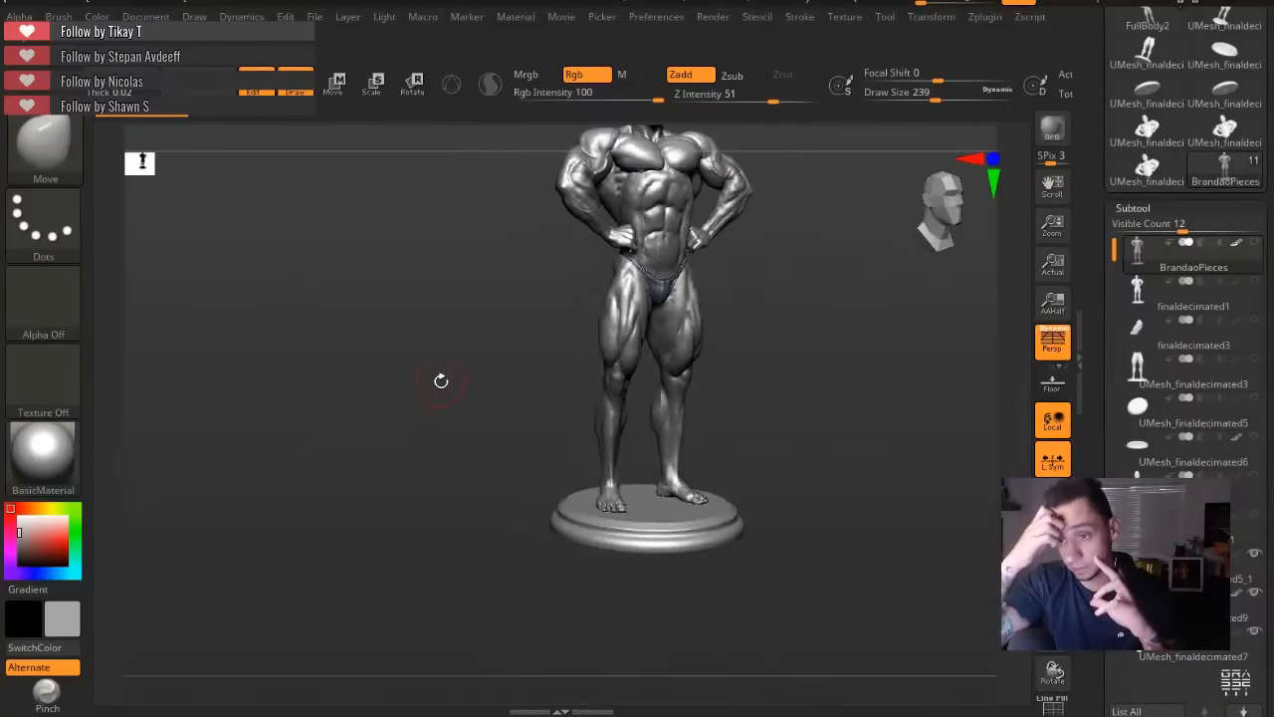
pyautogui.moveTo(443, 373); pyautogui.dragTo(446, 390)
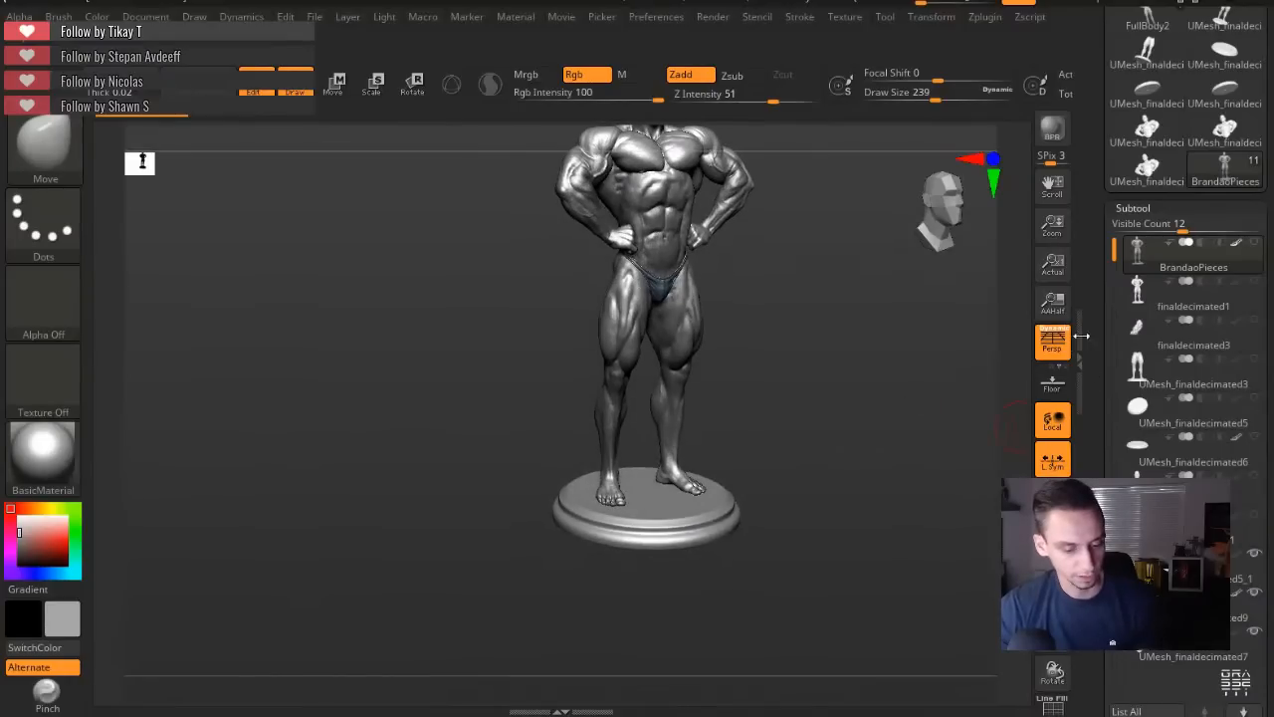
# Select the finaldecimated1 subtool and turn on double-sided display for its mesh.
pyautogui.click(1137, 305)
pyautogui.moveTo(444, 305); pyautogui.dragTo(445, 381)
pyautogui.keyDown('alt'); pyautogui.moveTo(369, 392); pyautogui.dragTo(462, 345); pyautogui.keyUp('alt')
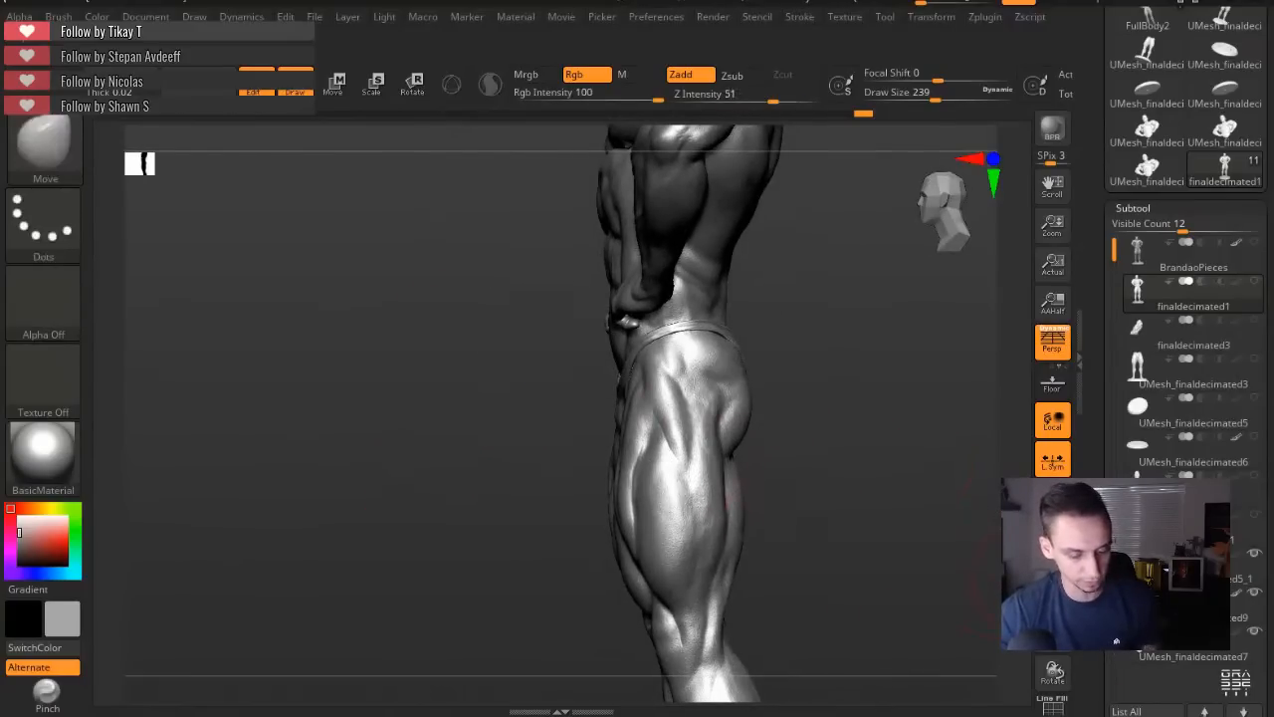
pyautogui.scroll(-15, 1098, 195)
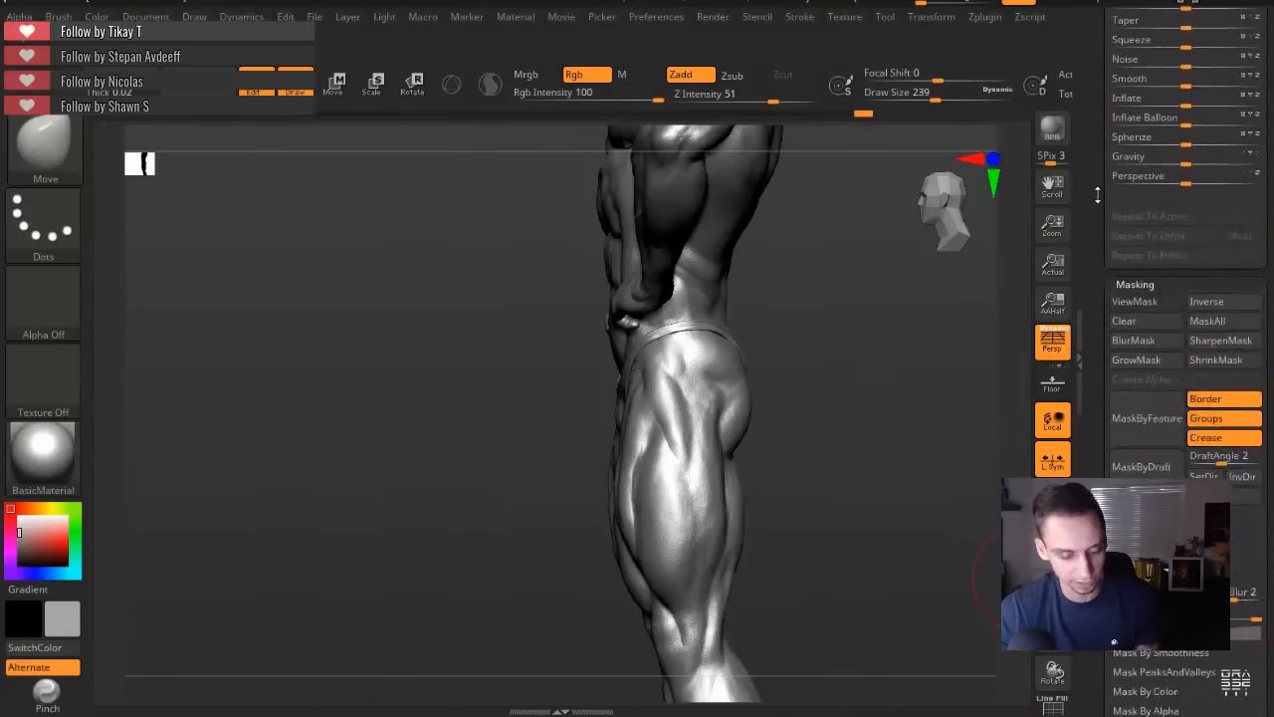
pyautogui.scroll(-6, 1098, 195)
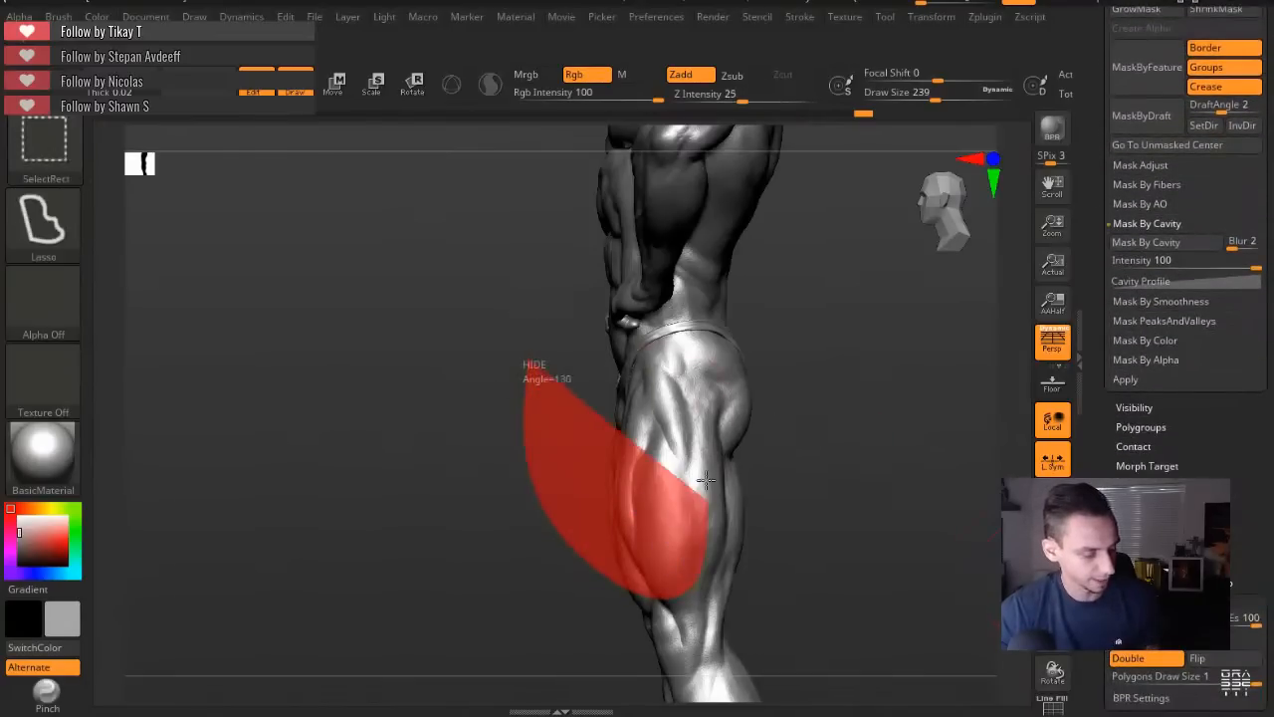
# Hide lassoed areas of the figure's outer thigh and hip to expose the hollow inside of the mesh.
pyautogui.moveTo(476, 444)
pyautogui.mouseDown()
pyautogui.moveTo(515, 444)
pyautogui.moveTo(335, 415)
pyautogui.moveTo(356, 444)
pyautogui.moveTo(518, 438)
pyautogui.moveTo(332, 429)
pyautogui.moveTo(395, 465)
pyautogui.moveTo(427, 446)
pyautogui.moveTo(459, 528)
pyautogui.mouseUp()
pyautogui.moveTo(339, 483)
pyautogui.mouseDown()
pyautogui.moveTo(275, 488)
pyautogui.moveTo(298, 484)
pyautogui.mouseUp()
pyautogui.moveTo(297, 484)
pyautogui.keyDown('ctrl'); pyautogui.keyDown('shift'); pyautogui.mouseDown()
pyautogui.moveTo(307, 499)
pyautogui.moveTo(392, 504)
pyautogui.moveTo(346, 490)
pyautogui.moveTo(261, 350)
pyautogui.mouseUp(); pyautogui.keyUp('shift'); pyautogui.keyUp('ctrl')
pyautogui.moveTo(316, 422)
pyautogui.keyDown('ctrl'); pyautogui.keyDown('alt'); pyautogui.keyDown('shift'); pyautogui.mouseDown()
pyautogui.moveTo(441, 623)
pyautogui.moveTo(279, 416)
pyautogui.mouseUp(); pyautogui.keyUp('shift'); pyautogui.keyUp('alt'); pyautogui.keyUp('ctrl')
pyautogui.moveTo(279, 428)
pyautogui.mouseDown()
pyautogui.moveTo(361, 458)
pyautogui.moveTo(398, 438)
pyautogui.moveTo(403, 361)
pyautogui.moveTo(814, 560)
pyautogui.mouseUp()
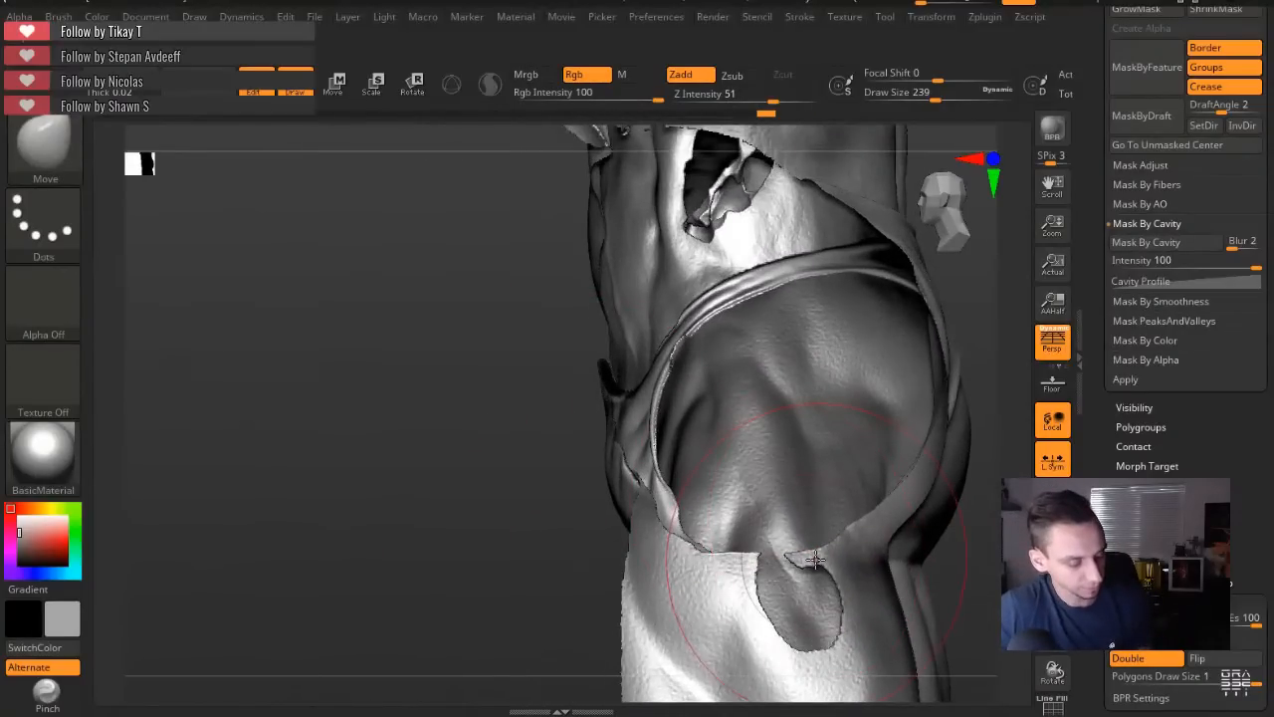
# Set the Move brush's draw size to 56 and examine the open shell around the hip and the hand.
pyautogui.moveTo(436, 464)
pyautogui.mouseDown()
pyautogui.moveTo(355, 293)
pyautogui.moveTo(270, 293)
pyautogui.moveTo(469, 372)
pyautogui.moveTo(469, 352)
pyautogui.moveTo(448, 350)
pyautogui.mouseUp()
pyautogui.press('s')
pyautogui.moveTo(771, 402); pyautogui.dragTo(749, 402)
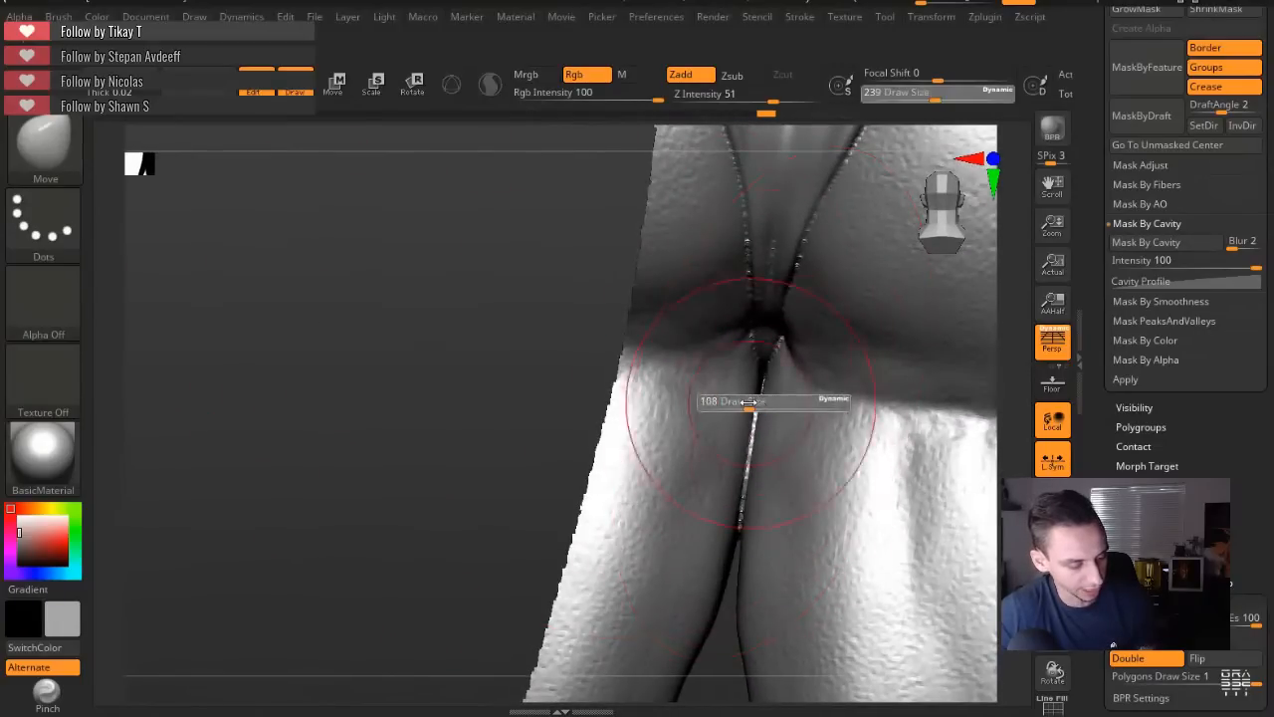
pyautogui.moveTo(502, 329); pyautogui.dragTo(760, 383)
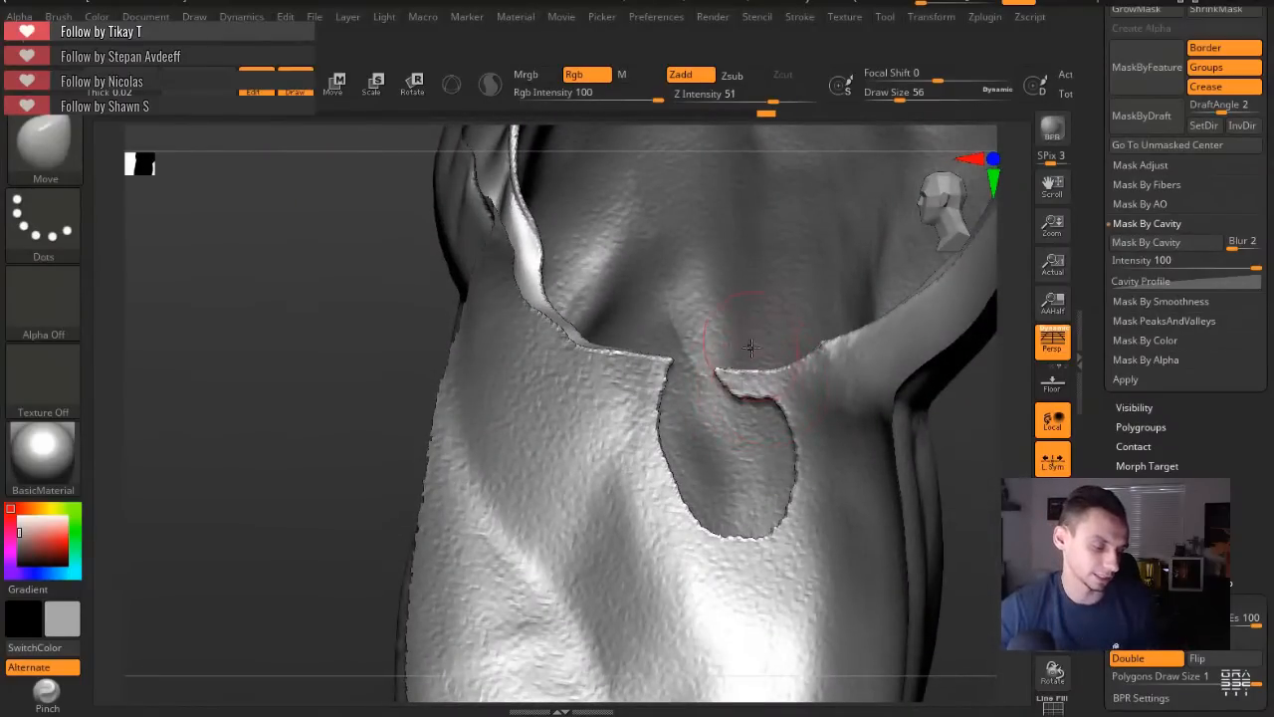
pyautogui.moveTo(357, 342); pyautogui.dragTo(641, 369)
pyautogui.moveTo(364, 328); pyautogui.dragTo(322, 403)
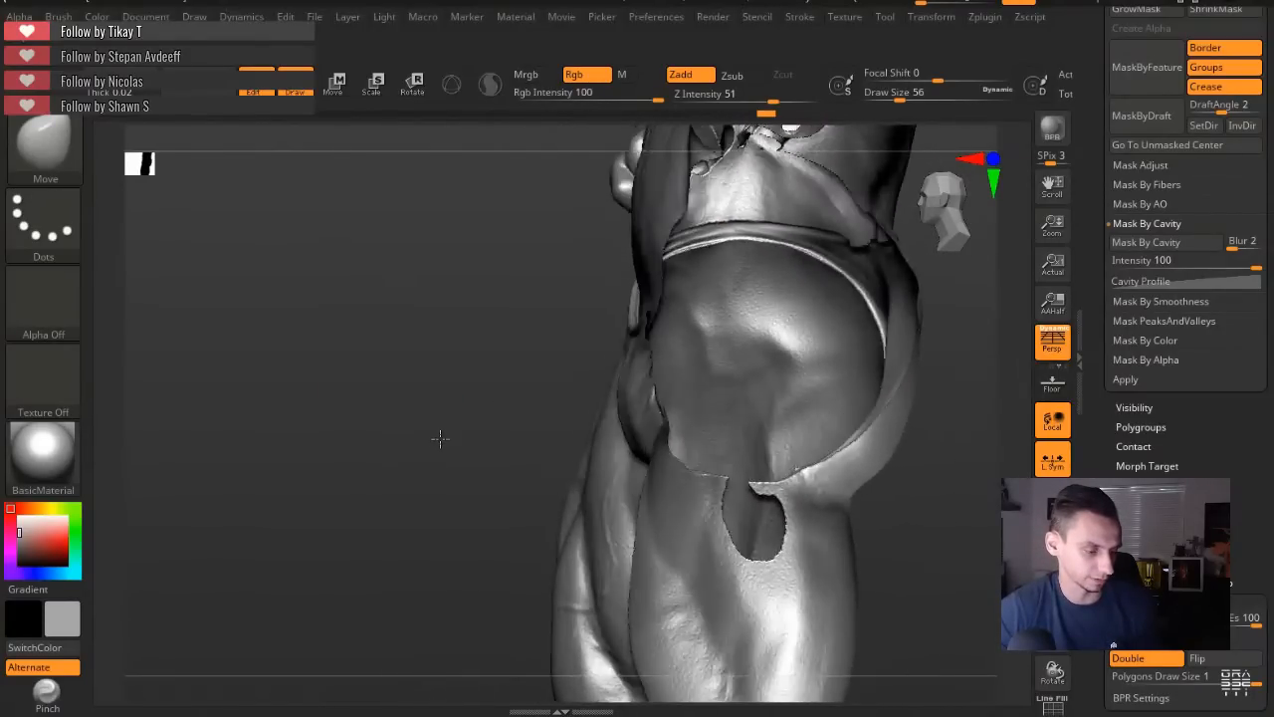
pyautogui.moveTo(425, 419)
pyautogui.mouseDown()
pyautogui.moveTo(402, 473)
pyautogui.moveTo(390, 422)
pyautogui.moveTo(724, 431)
pyautogui.mouseUp()
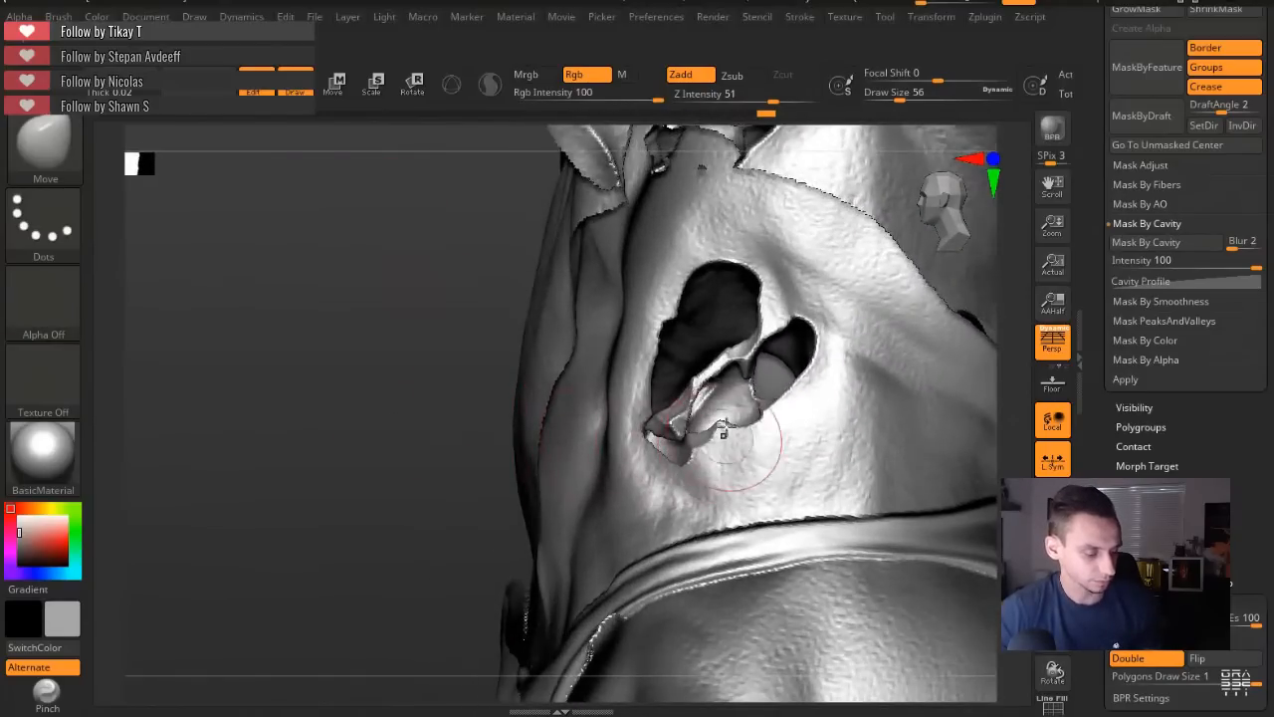
pyautogui.moveTo(436, 384)
pyautogui.mouseDown()
pyautogui.moveTo(398, 347)
pyautogui.moveTo(385, 360)
pyautogui.moveTo(407, 347)
pyautogui.moveTo(394, 384)
pyautogui.moveTo(341, 373)
pyautogui.moveTo(373, 315)
pyautogui.moveTo(657, 304)
pyautogui.mouseUp()
# Isolate the mesh fragments where the hand meets the waist, hiding the rest of the figure with lasso selections.
pyautogui.hotkey('ctrl', 'shift')
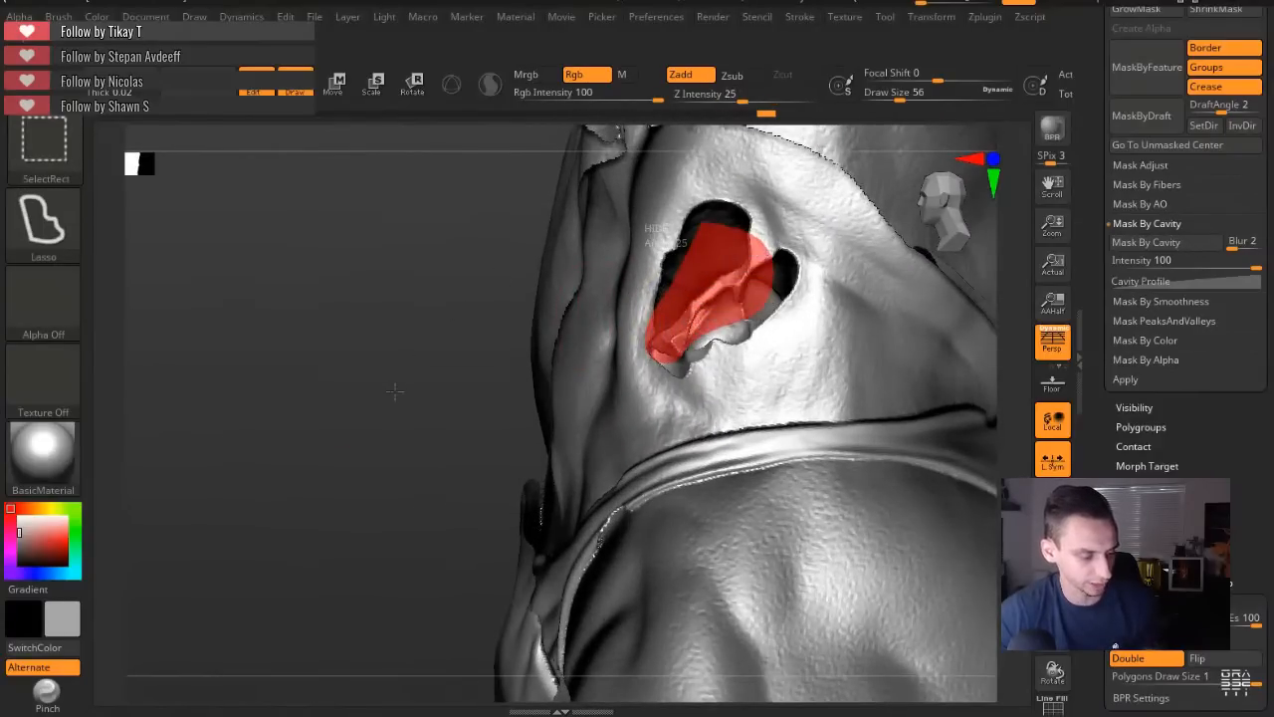
pyautogui.keyDown('ctrl'); pyautogui.keyDown('shift'); pyautogui.moveTo(375, 422); pyautogui.dragTo(402, 443); pyautogui.keyUp('shift'); pyautogui.keyUp('ctrl')
pyautogui.moveTo(402, 443)
pyautogui.mouseDown()
pyautogui.moveTo(458, 495)
pyautogui.moveTo(432, 401)
pyautogui.mouseUp()
pyautogui.moveTo(739, 290)
pyautogui.keyDown('ctrl'); pyautogui.keyDown('alt'); pyautogui.keyDown('shift'); pyautogui.mouseDown()
pyautogui.moveTo(234, 297)
pyautogui.moveTo(398, 384)
pyautogui.mouseUp(); pyautogui.keyUp('shift'); pyautogui.keyUp('alt'); pyautogui.keyUp('ctrl')
pyautogui.moveTo(523, 489)
pyautogui.keyDown('alt'); pyautogui.mouseDown()
pyautogui.moveTo(412, 390)
pyautogui.moveTo(445, 295)
pyautogui.mouseUp(); pyautogui.keyUp('alt')
pyautogui.keyDown('alt'); pyautogui.moveTo(753, 518); pyautogui.dragTo(687, 453); pyautogui.keyUp('alt')
pyautogui.moveTo(678, 460)
pyautogui.keyDown('ctrl'); pyautogui.keyDown('alt'); pyautogui.keyDown('shift'); pyautogui.mouseDown()
pyautogui.moveTo(760, 550)
pyautogui.moveTo(714, 305)
pyautogui.moveTo(704, 343)
pyautogui.mouseUp(); pyautogui.keyUp('shift'); pyautogui.keyUp('alt'); pyautogui.keyUp('ctrl')
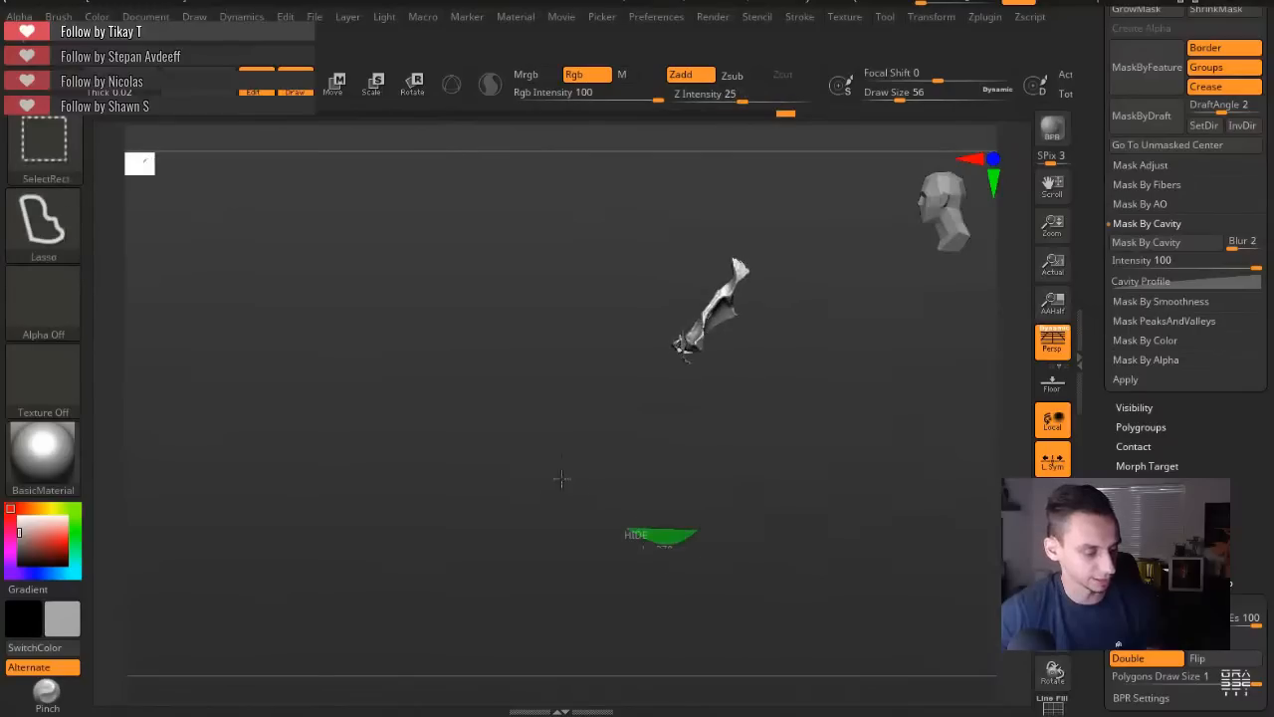
pyautogui.keyDown('ctrl'); pyautogui.keyDown('shift'); pyautogui.click(418, 431); pyautogui.keyUp('shift'); pyautogui.keyUp('ctrl')
pyautogui.moveTo(362, 467)
pyautogui.mouseDown()
pyautogui.moveTo(370, 441)
pyautogui.moveTo(404, 475)
pyautogui.moveTo(451, 476)
pyautogui.mouseUp()
pyautogui.keyDown('ctrl'); pyautogui.keyDown('shift'); pyautogui.moveTo(450, 479); pyautogui.dragTo(444, 493); pyautogui.keyUp('shift'); pyautogui.keyUp('ctrl')
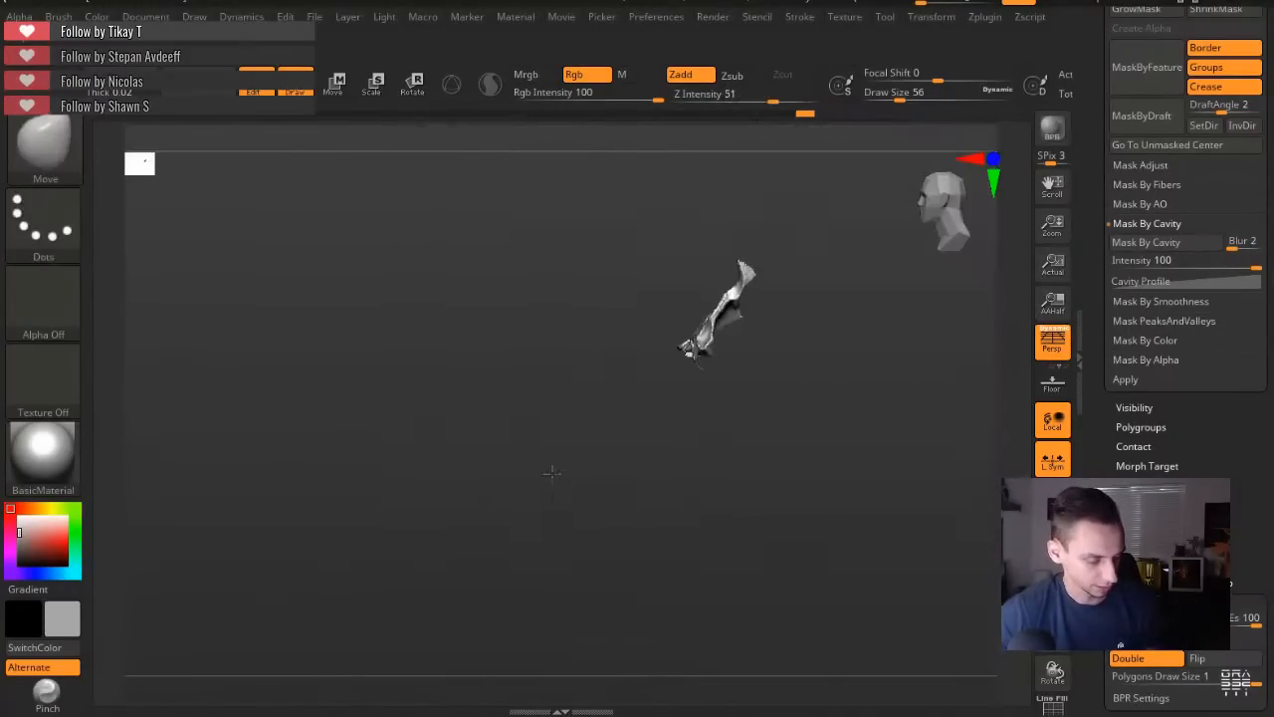
# Show the whole finaldecimated1 mesh again and examine how the hand and fingers meet the waist.
pyautogui.moveTo(572, 486); pyautogui.dragTo(567, 484)
pyautogui.keyDown('ctrl'); pyautogui.keyDown('alt'); pyautogui.keyDown('shift'); pyautogui.moveTo(572, 488); pyautogui.dragTo(584, 484); pyautogui.keyUp('shift'); pyautogui.keyUp('alt'); pyautogui.keyUp('ctrl')
pyautogui.keyDown('ctrl'); pyautogui.keyDown('alt'); pyautogui.keyDown('shift'); pyautogui.moveTo(473, 334); pyautogui.dragTo(481, 341); pyautogui.keyUp('shift'); pyautogui.keyUp('alt'); pyautogui.keyUp('ctrl')
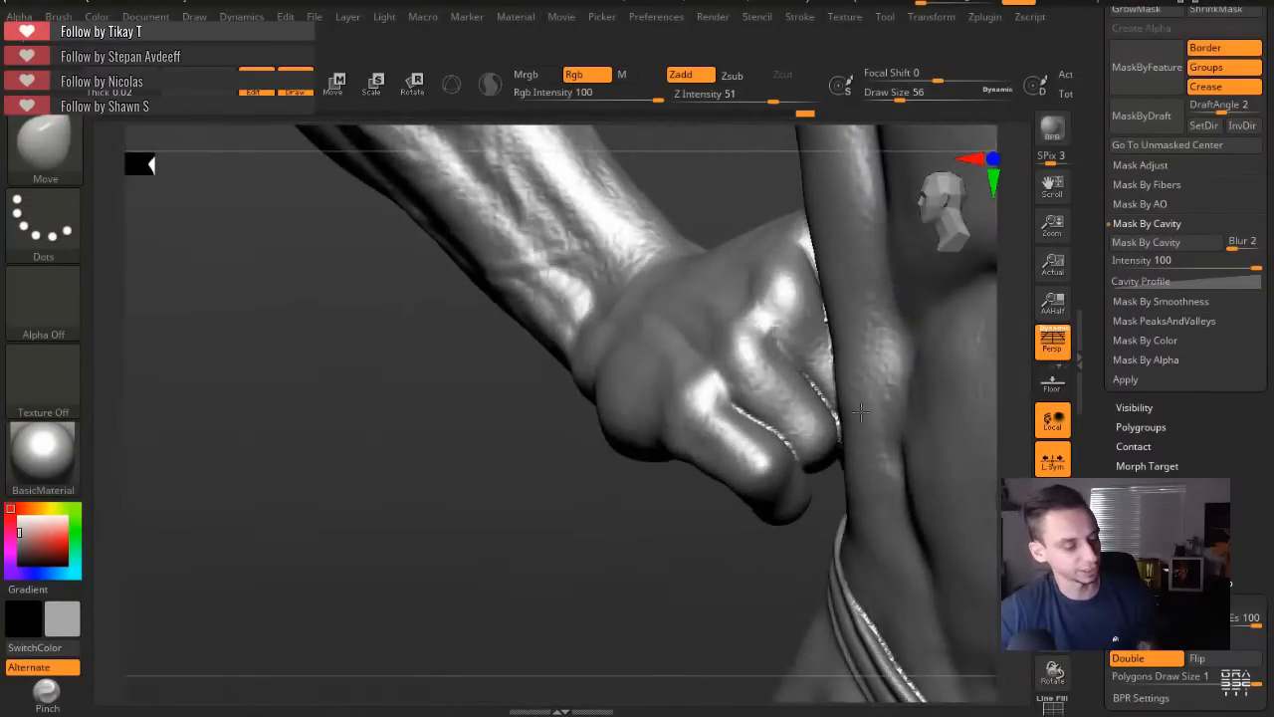
pyautogui.moveTo(532, 534); pyautogui.dragTo(605, 436)
pyautogui.moveTo(432, 577); pyautogui.dragTo(537, 493)
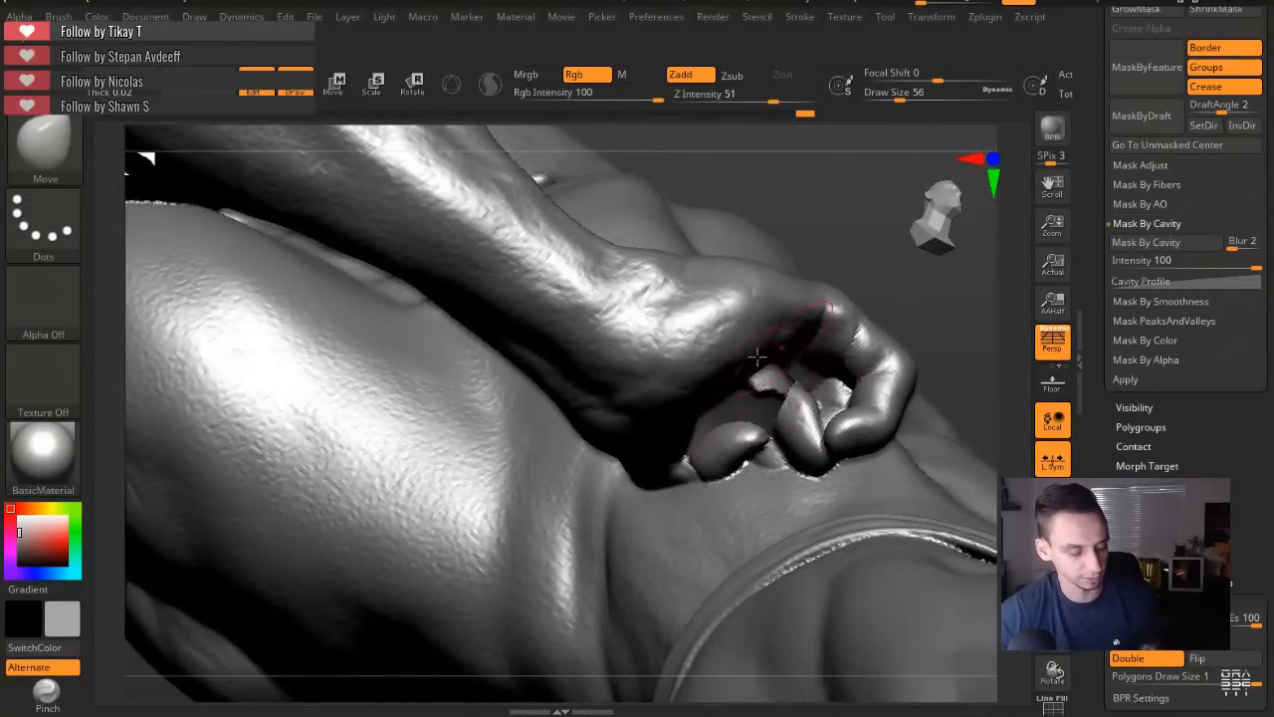
pyautogui.moveTo(951, 342); pyautogui.dragTo(421, 409)
pyautogui.moveTo(452, 528); pyautogui.dragTo(419, 513)
pyautogui.keyDown('alt'); pyautogui.moveTo(464, 342); pyautogui.dragTo(428, 100); pyautogui.keyUp('alt')
pyautogui.moveTo(432, 451); pyautogui.dragTo(449, 395)
pyautogui.keyDown('alt'); pyautogui.moveTo(509, 268); pyautogui.dragTo(514, 513); pyautogui.keyUp('alt')
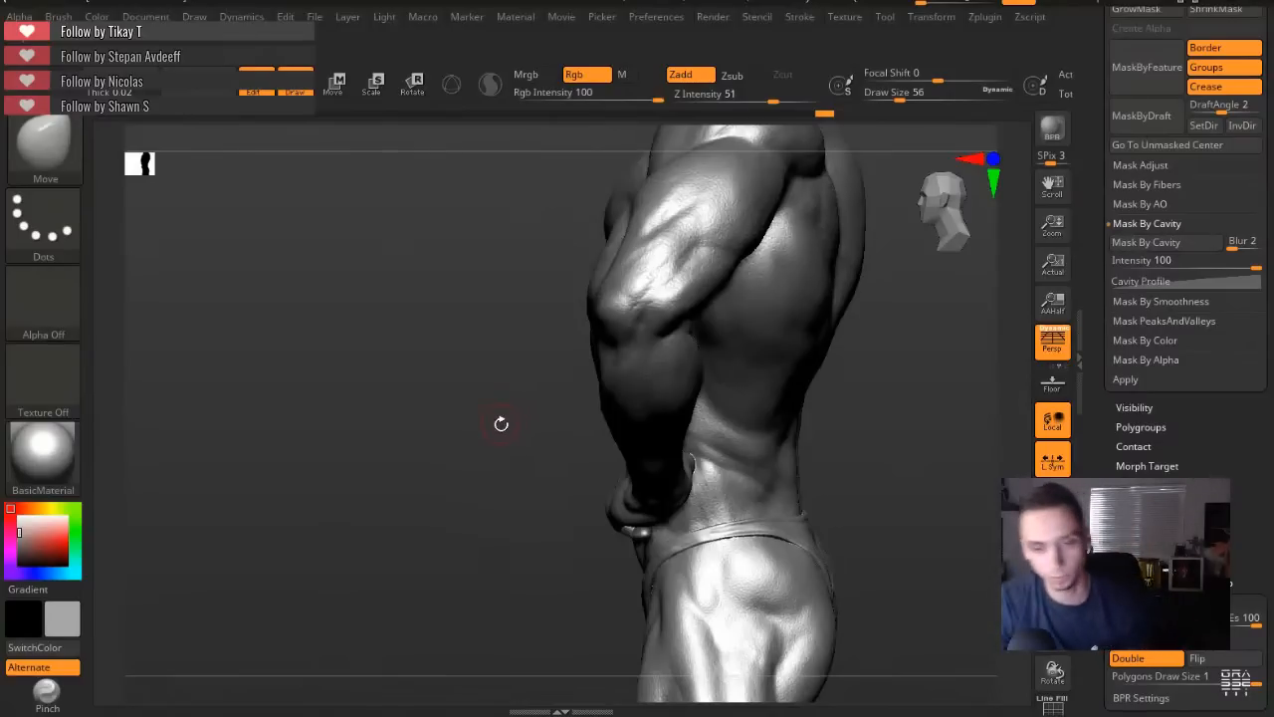
# Hide a lassoed part of the finaldecimated1 head to examine the hollow shell, and return to the figure's front.
pyautogui.moveTo(484, 425)
pyautogui.mouseDown()
pyautogui.moveTo(452, 427)
pyautogui.moveTo(464, 440)
pyautogui.mouseUp()
pyautogui.moveTo(916, 396); pyautogui.dragTo(1020, 426)
pyautogui.moveTo(1105, 438); pyautogui.dragTo(1105, 570)
pyautogui.moveTo(498, 303)
pyautogui.keyDown('alt'); pyautogui.mouseDown()
pyautogui.moveTo(562, 452)
pyautogui.moveTo(575, 384)
pyautogui.moveTo(664, 356)
pyautogui.mouseUp(); pyautogui.keyUp('alt')
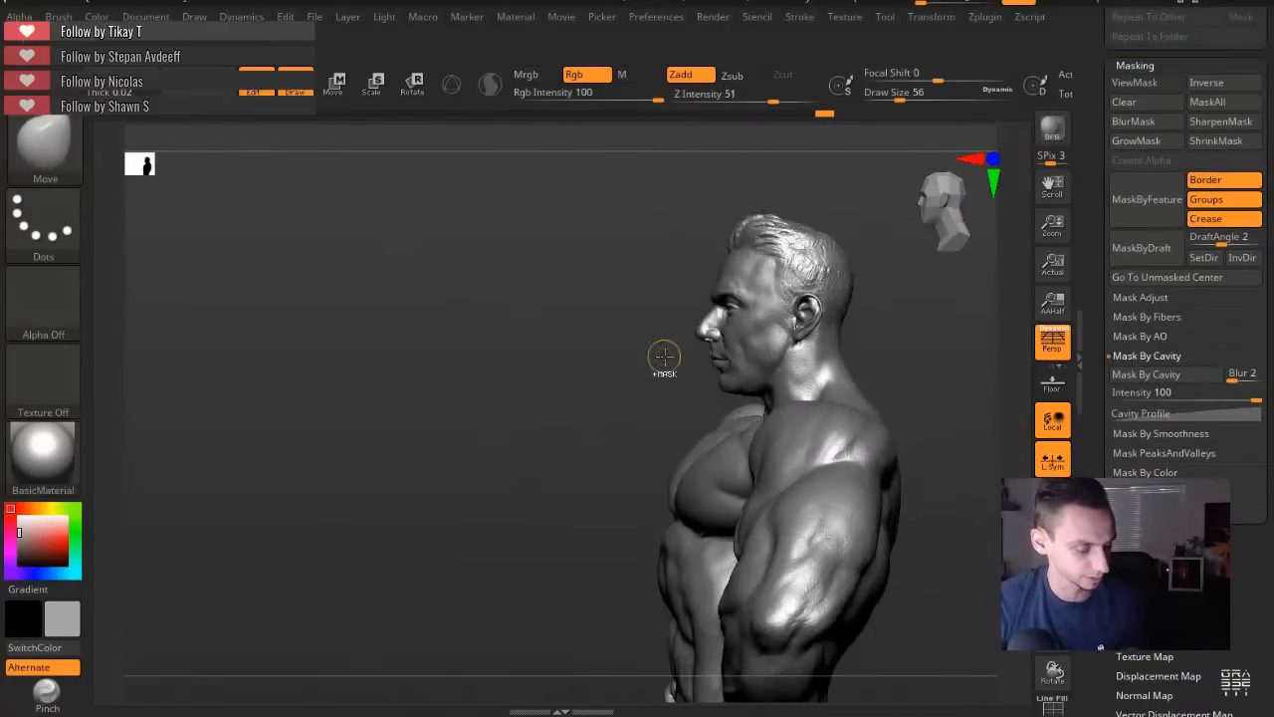
pyautogui.moveTo(830, 343)
pyautogui.keyDown('ctrl'); pyautogui.keyDown('alt'); pyautogui.keyDown('shift'); pyautogui.mouseDown()
pyautogui.moveTo(526, 332)
pyautogui.moveTo(614, 341)
pyautogui.moveTo(642, 329)
pyautogui.mouseUp(); pyautogui.keyUp('shift'); pyautogui.keyUp('alt'); pyautogui.keyUp('ctrl')
pyautogui.keyDown('ctrl'); pyautogui.keyDown('shift'); pyautogui.click(591, 328); pyautogui.keyUp('shift'); pyautogui.keyUp('ctrl')
pyautogui.moveTo(627, 325)
pyautogui.keyDown('ctrl'); pyautogui.keyDown('alt'); pyautogui.keyDown('shift'); pyautogui.mouseDown()
pyautogui.moveTo(808, 432)
pyautogui.moveTo(642, 284)
pyautogui.moveTo(629, 289)
pyautogui.moveTo(681, 289)
pyautogui.moveTo(669, 294)
pyautogui.mouseUp(); pyautogui.keyUp('shift'); pyautogui.keyUp('alt'); pyautogui.keyUp('ctrl')
pyautogui.keyDown('alt'); pyautogui.moveTo(458, 214); pyautogui.dragTo(528, 553); pyautogui.keyUp('alt')
pyautogui.moveTo(623, 276); pyautogui.dragTo(322, 331)
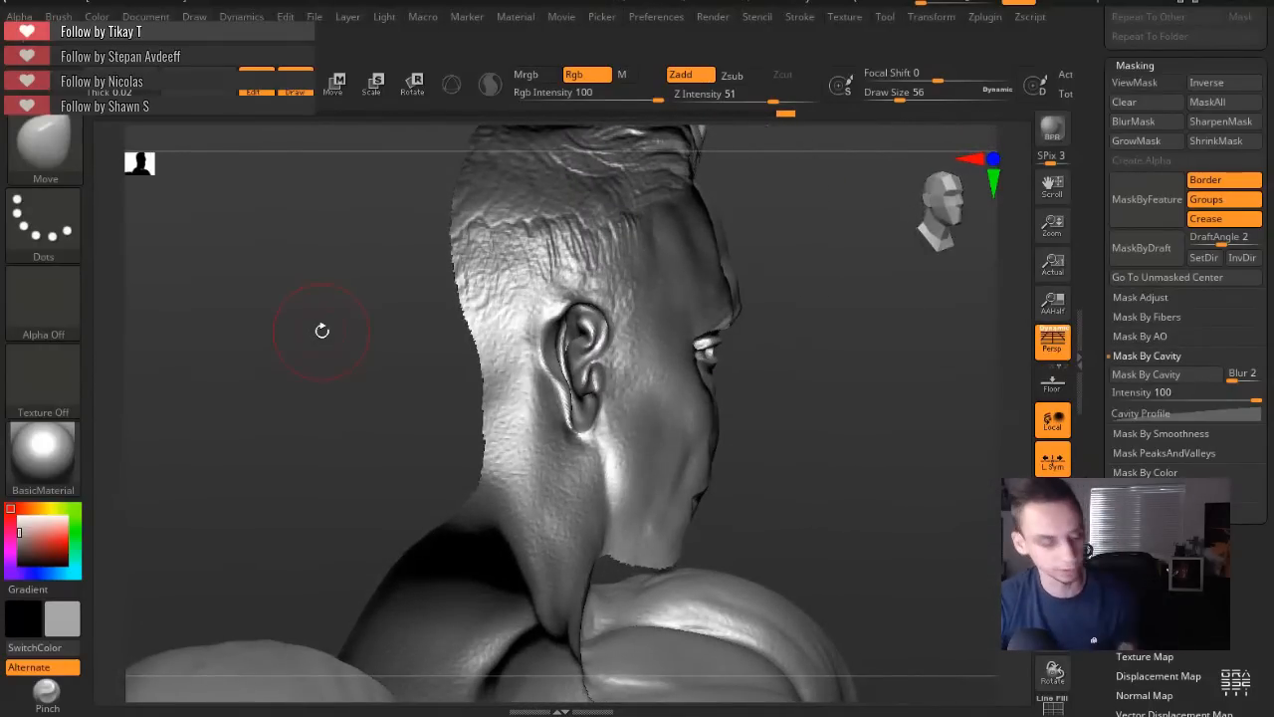
pyautogui.moveTo(884, 468)
pyautogui.mouseDown()
pyautogui.moveTo(941, 540)
pyautogui.moveTo(853, 478)
pyautogui.moveTo(919, 381)
pyautogui.moveTo(878, 420)
pyautogui.moveTo(875, 492)
pyautogui.mouseUp()
pyautogui.keyDown('alt'); pyautogui.moveTo(969, 441); pyautogui.dragTo(949, 398); pyautogui.keyUp('alt')
pyautogui.moveTo(950, 398); pyautogui.dragTo(962, 446)
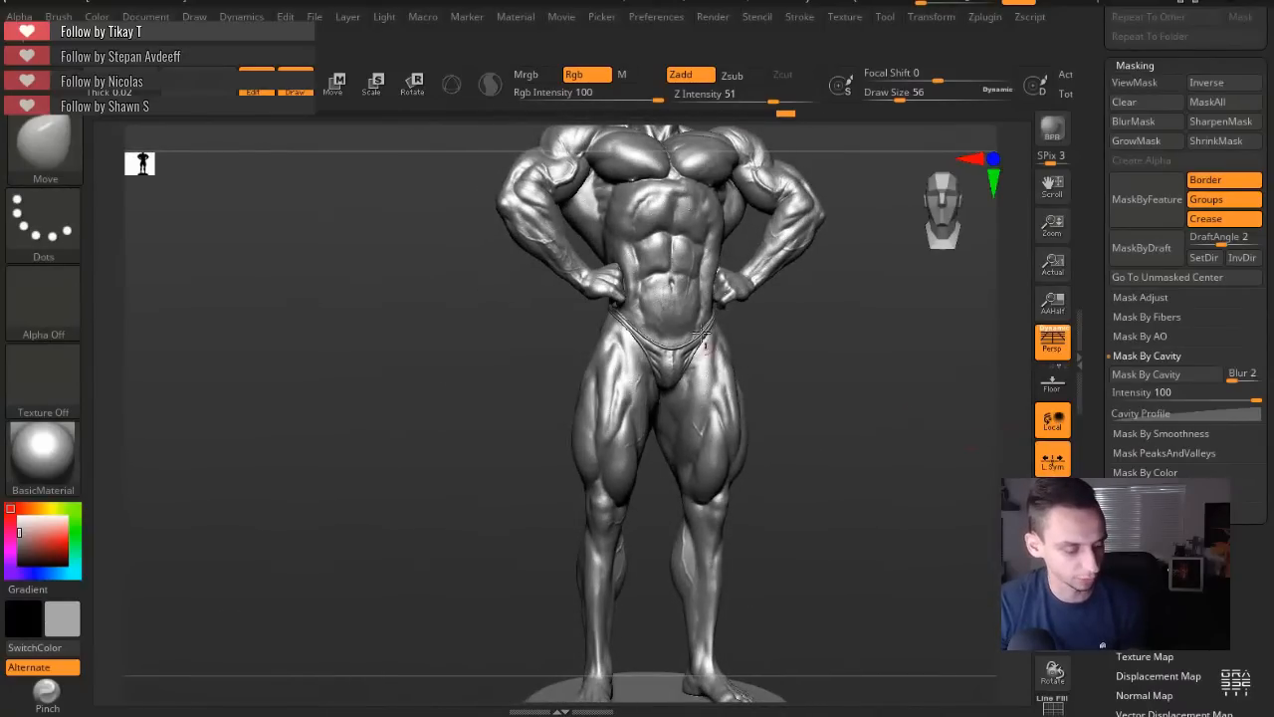
# Check the finaldecimated3 subtool, reselect finaldecimated1, and hide one side of its torso to expose the hollow waist.
pyautogui.moveTo(1101, 348); pyautogui.dragTo(1100, 640)
pyautogui.moveTo(1099, 249); pyautogui.dragTo(1088, 453)
pyautogui.click(1139, 241)
pyautogui.keyDown('alt'); pyautogui.moveTo(876, 492); pyautogui.dragTo(893, 537); pyautogui.keyUp('alt')
pyautogui.click(1141, 199)
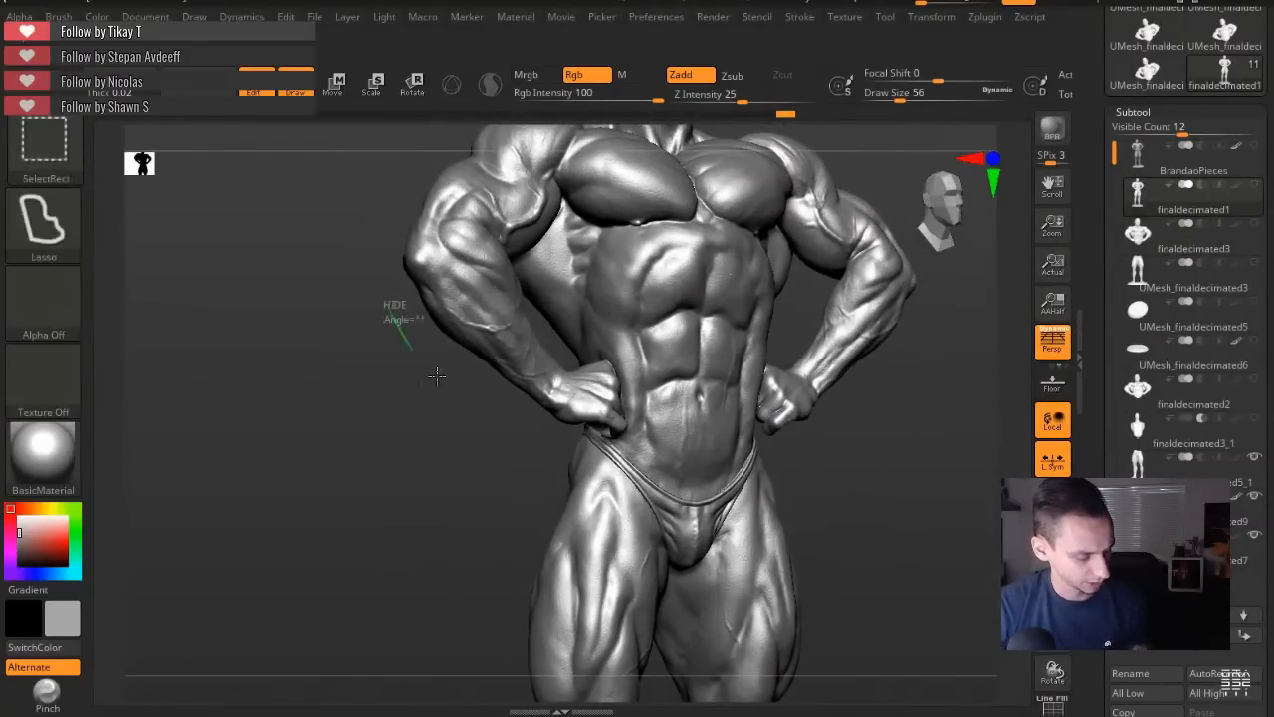
pyautogui.moveTo(741, 432)
pyautogui.keyDown('ctrl'); pyautogui.keyDown('alt'); pyautogui.keyDown('shift'); pyautogui.mouseDown()
pyautogui.moveTo(361, 484)
pyautogui.moveTo(617, 450)
pyautogui.mouseUp(); pyautogui.keyUp('shift'); pyautogui.keyUp('alt'); pyautogui.keyUp('ctrl')
pyautogui.moveTo(399, 423); pyautogui.dragTo(339, 446)
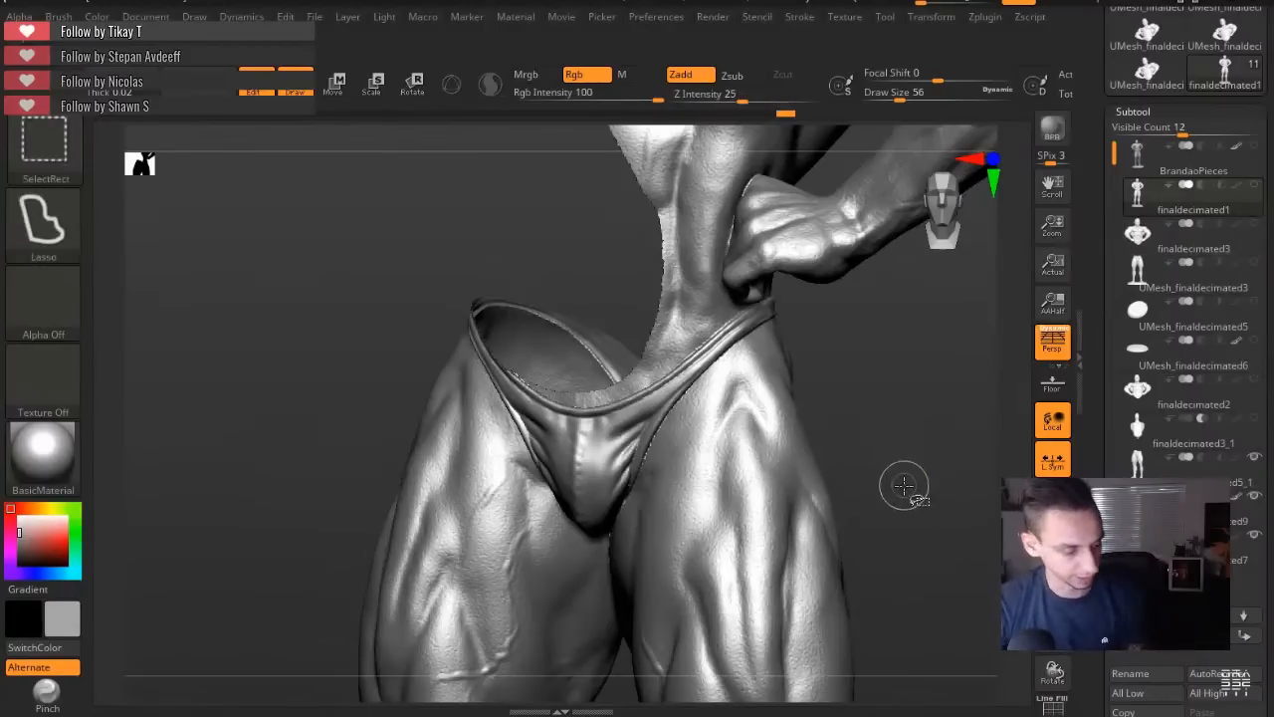
# Select the finaldecimated3 upper-body subtool and examine the square connector on the underside of its waist.
pyautogui.keyDown('ctrl'); pyautogui.keyDown('shift'); pyautogui.click(1135, 234); pyautogui.keyUp('shift'); pyautogui.keyUp('ctrl')
pyautogui.moveTo(867, 567); pyautogui.dragTo(630, 537)
pyautogui.moveTo(738, 320); pyautogui.dragTo(742, 428)
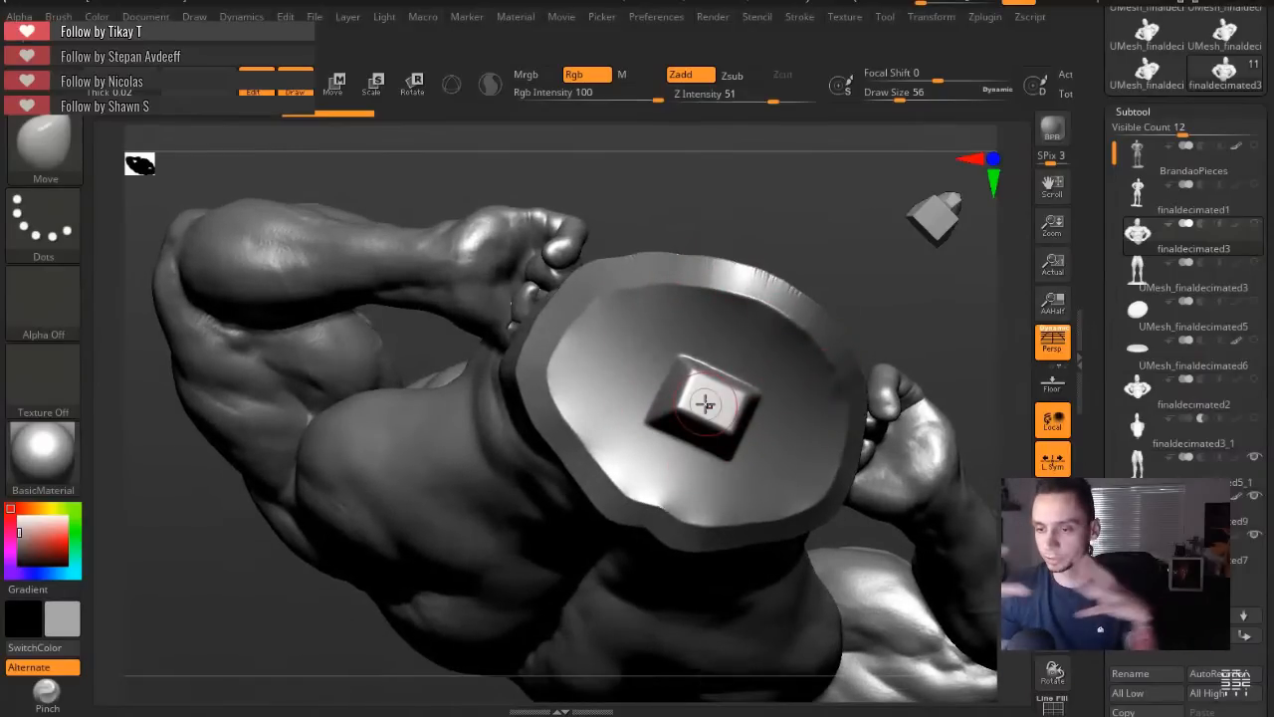
pyautogui.moveTo(632, 202); pyautogui.dragTo(723, 407)
pyautogui.moveTo(843, 517); pyautogui.dragTo(1011, 375)
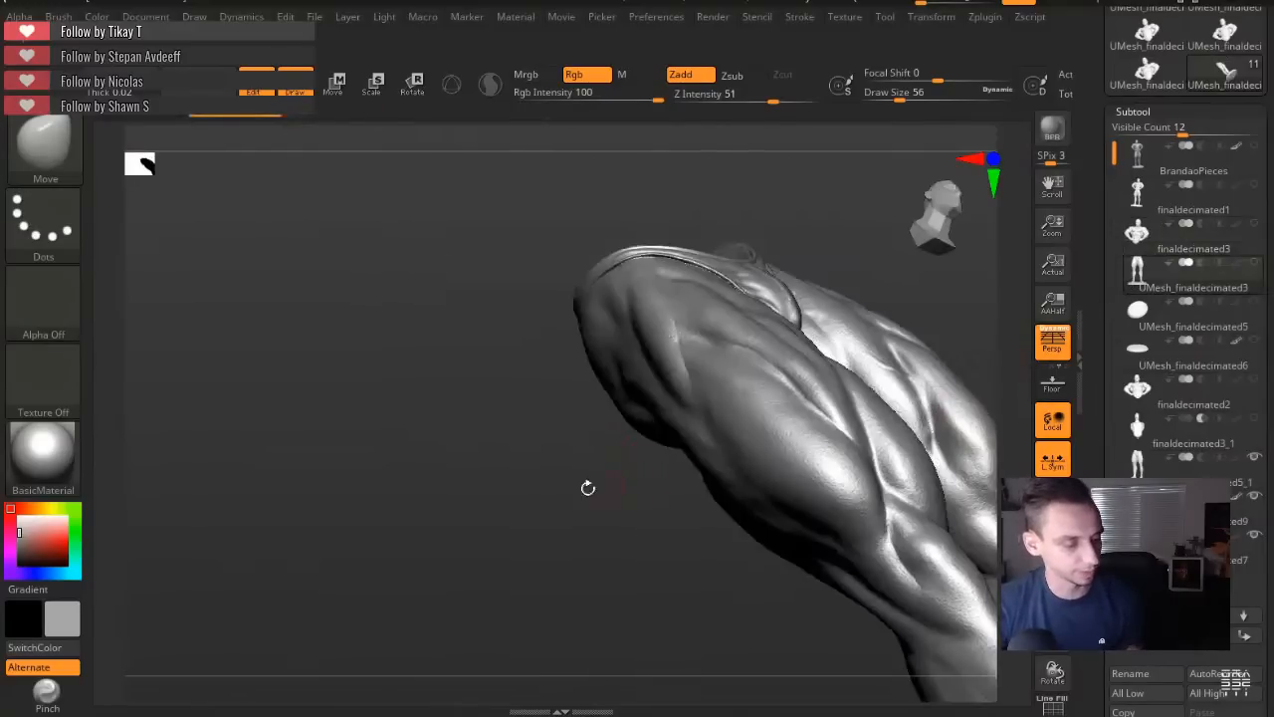
# Select the UMesh_finaldecimated3 legs subtool, examine the square connector in its waist cut, and check its fit with the upper body.
pyautogui.moveTo(586, 487)
pyautogui.mouseDown()
pyautogui.moveTo(458, 435)
pyautogui.moveTo(424, 299)
pyautogui.moveTo(454, 378)
pyautogui.moveTo(427, 327)
pyautogui.moveTo(452, 534)
pyautogui.moveTo(588, 492)
pyautogui.mouseUp()
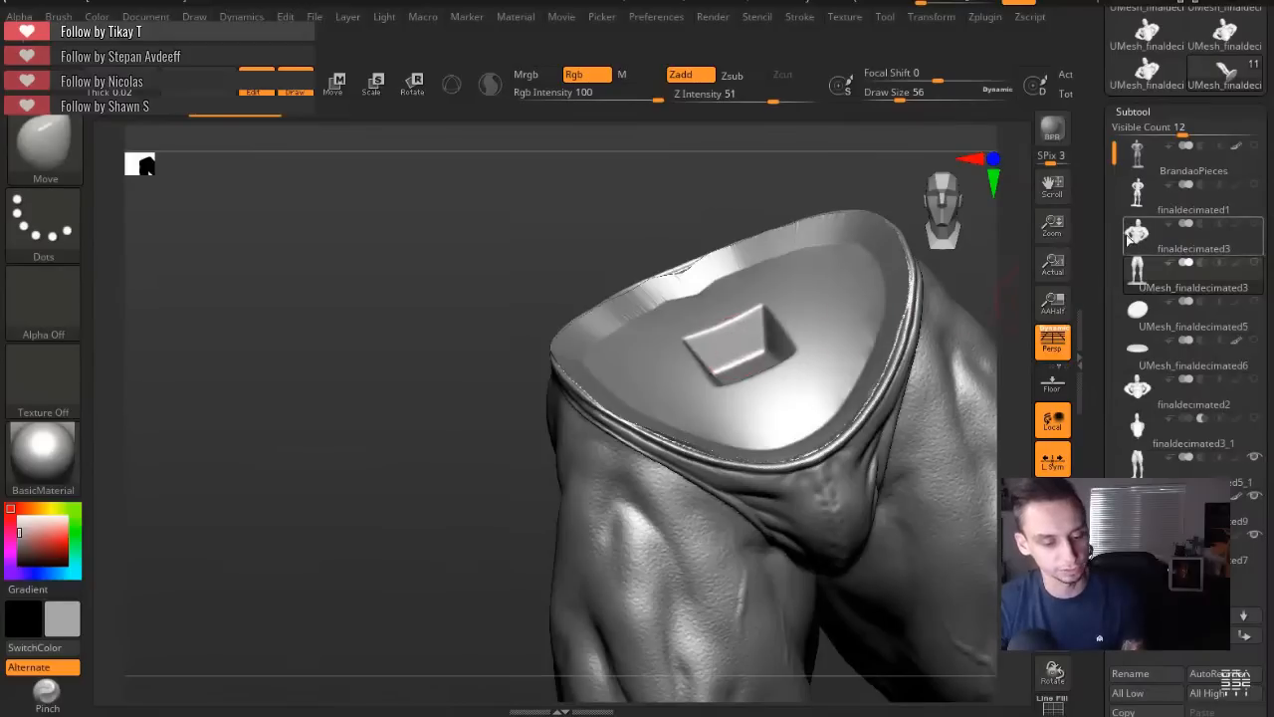
pyautogui.click(1138, 272)
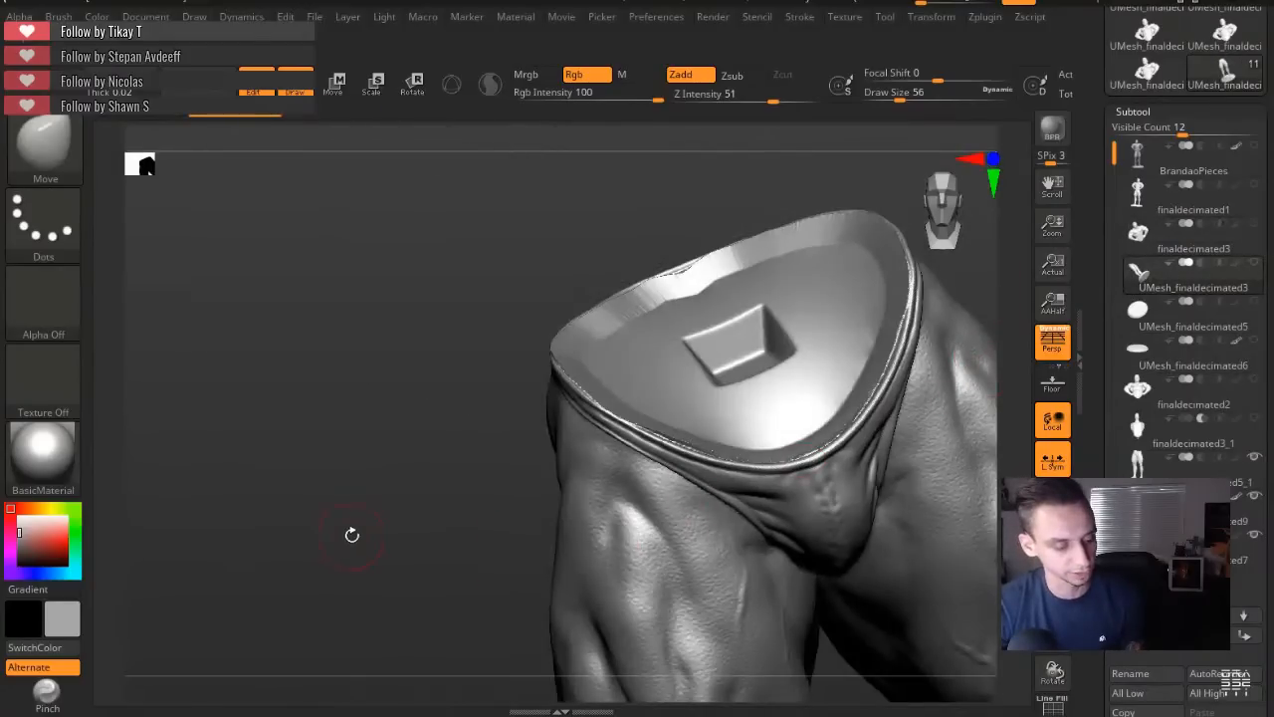
pyautogui.moveTo(352, 535); pyautogui.dragTo(364, 494)
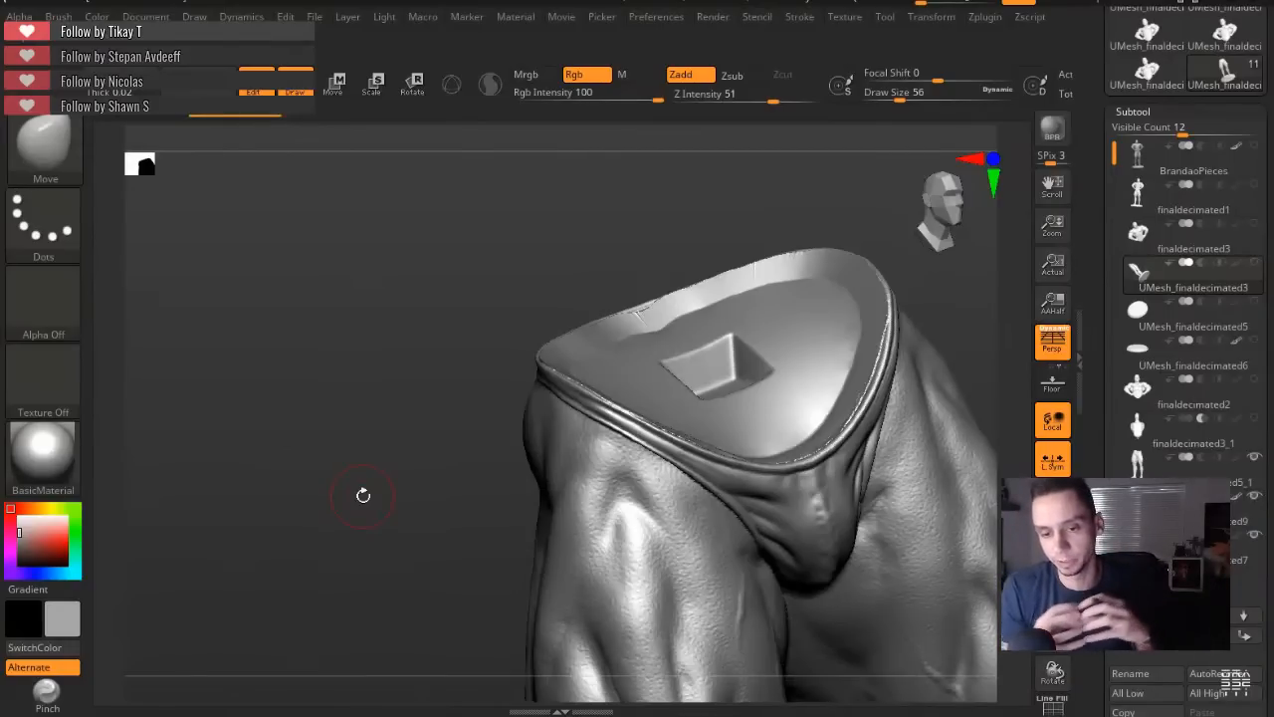
pyautogui.moveTo(459, 260); pyautogui.dragTo(444, 276)
pyautogui.moveTo(383, 436); pyautogui.dragTo(319, 452)
pyautogui.moveTo(246, 404); pyautogui.dragTo(434, 494)
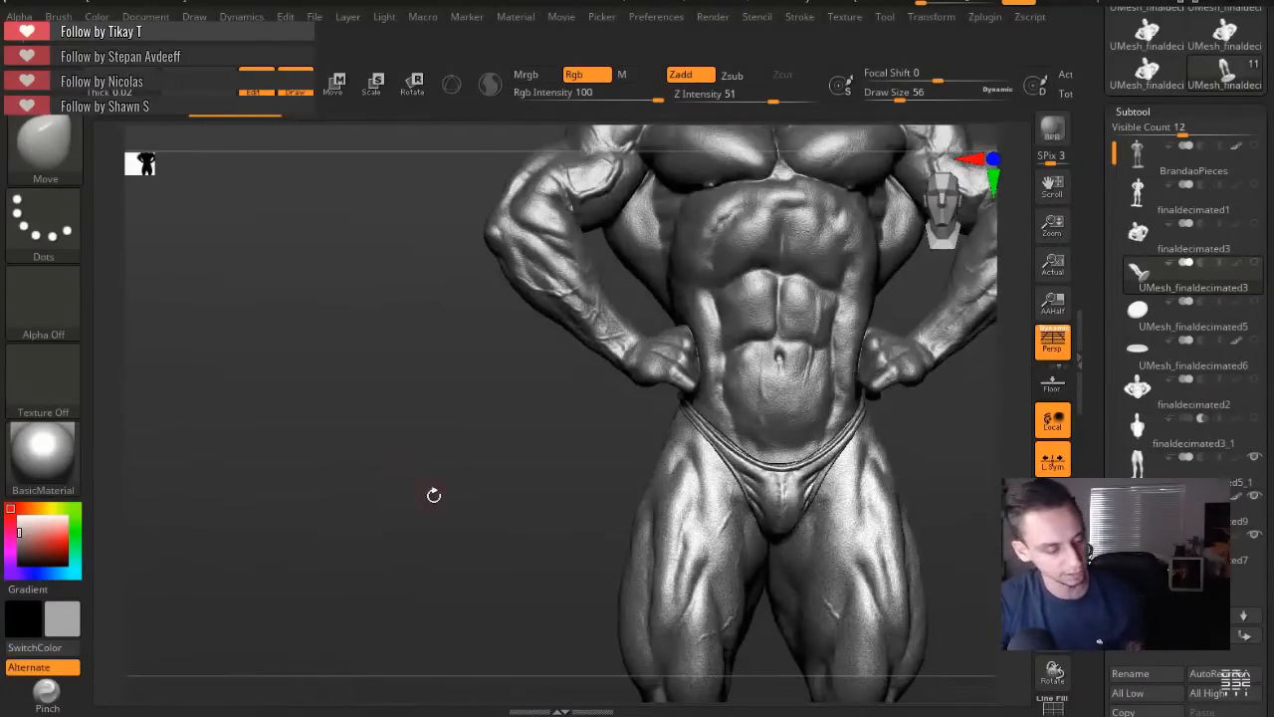
# Create a Cylinder3D primitive, convert it to a polymesh, and view it straight from the front without perspective.
pyautogui.hotkey('alt', 's')
pyautogui.keyDown('alt'); pyautogui.moveTo(472, 452); pyautogui.dragTo(445, 384); pyautogui.keyUp('alt')
pyautogui.moveTo(1093, 376); pyautogui.dragTo(1096, 627)
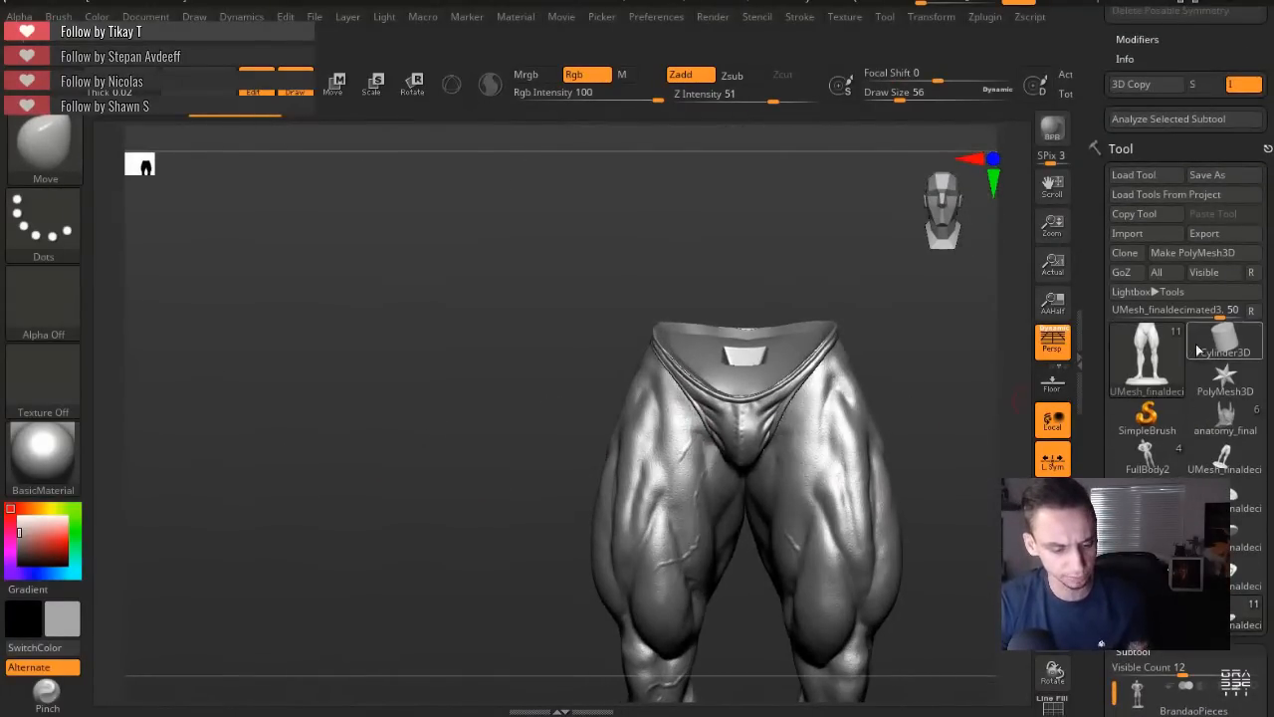
pyautogui.click(1197, 349)
pyautogui.click(1174, 214)
pyautogui.keyDown('alt'); pyautogui.moveTo(846, 434); pyautogui.dragTo(867, 502); pyautogui.keyUp('alt')
pyautogui.moveTo(1097, 400); pyautogui.dragTo(1103, 210)
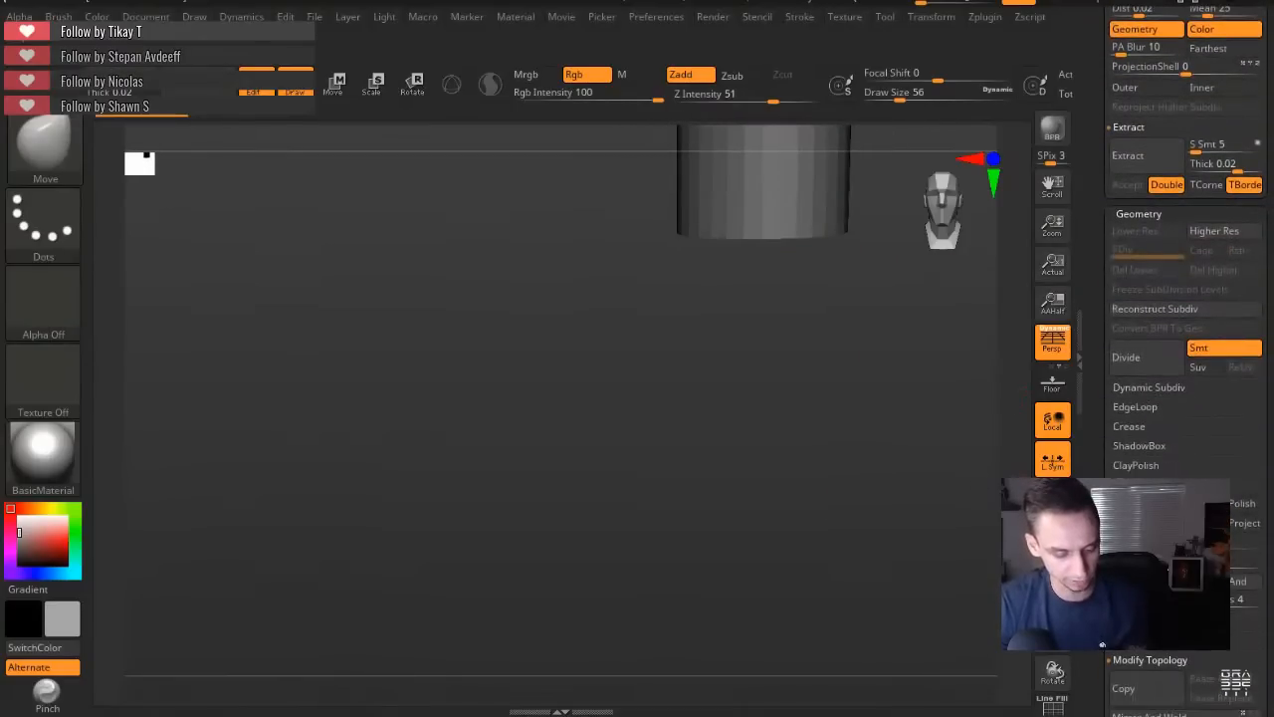
pyautogui.keyDown('alt'); pyautogui.moveTo(862, 315); pyautogui.dragTo(886, 577); pyautogui.keyUp('alt')
pyautogui.keyDown('ctrl'); pyautogui.keyDown('alt'); pyautogui.keyDown('shift'); pyautogui.moveTo(620, 375); pyautogui.dragTo(591, 377); pyautogui.keyUp('shift'); pyautogui.keyUp('alt'); pyautogui.keyUp('ctrl')
pyautogui.keyDown('ctrl'); pyautogui.keyDown('shift'); pyautogui.click(395, 320); pyautogui.keyUp('shift'); pyautogui.keyUp('ctrl')
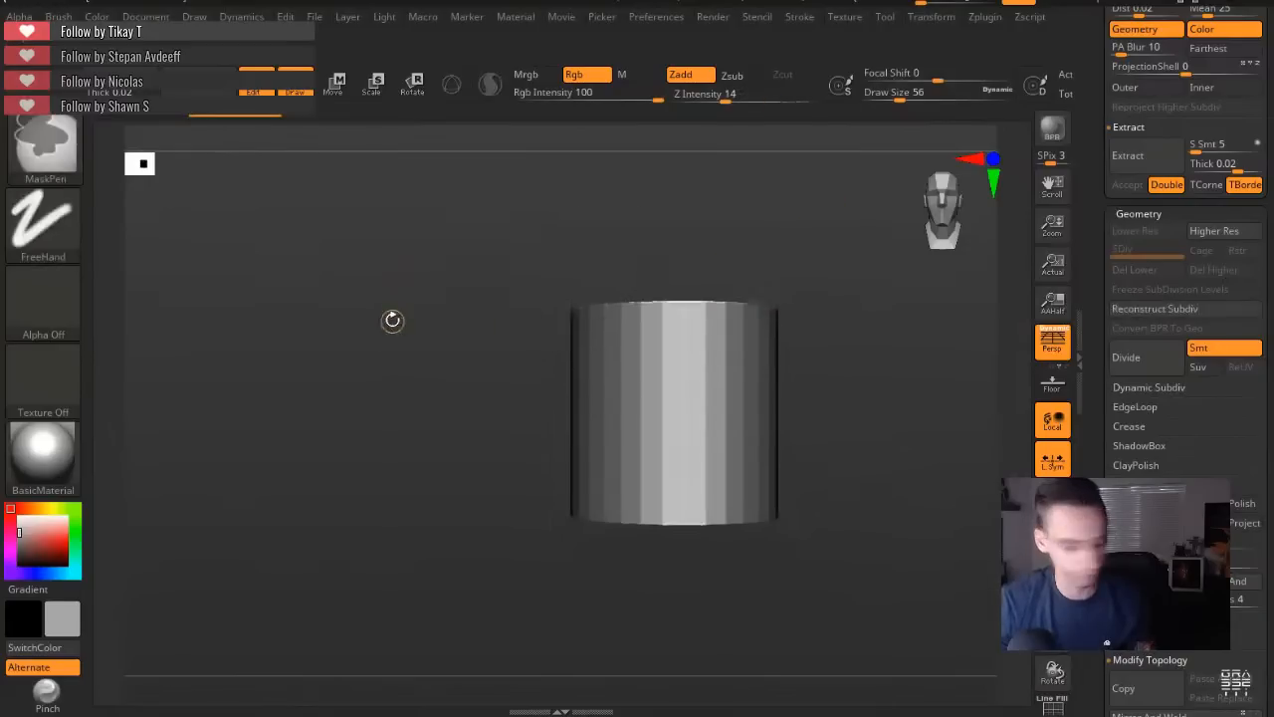
pyautogui.press('p')
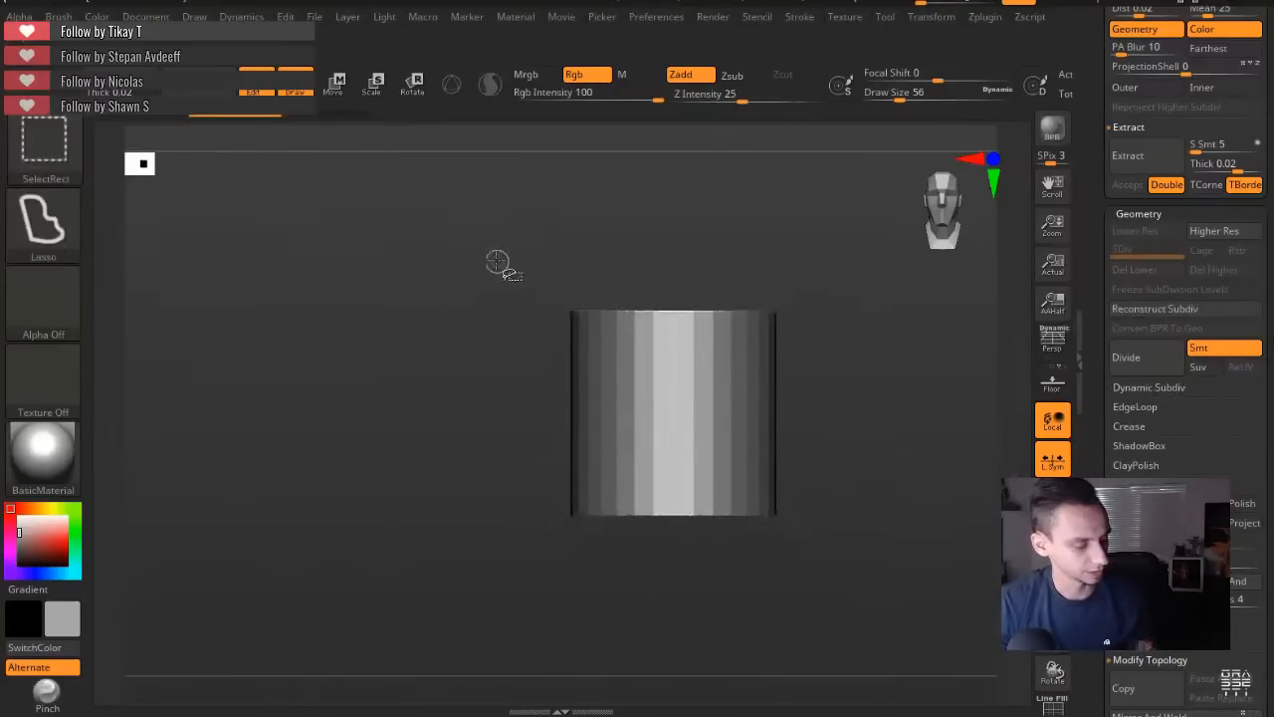
# Split the cylinder into upper and lower halves with a rectangular selection, and apply DynaMesh to the upper half.
pyautogui.click(60, 231)
pyautogui.click(154, 236)
pyautogui.keyDown('ctrl'); pyautogui.keyDown('shift'); pyautogui.moveTo(430, 267); pyautogui.dragTo(842, 402); pyautogui.keyUp('shift'); pyautogui.keyUp('ctrl')
pyautogui.moveTo(885, 474)
pyautogui.mouseDown()
pyautogui.moveTo(900, 523)
pyautogui.moveTo(932, 523)
pyautogui.mouseUp()
pyautogui.keyDown('ctrl'); pyautogui.keyDown('alt'); pyautogui.keyDown('shift'); pyautogui.moveTo(857, 398); pyautogui.dragTo(880, 426); pyautogui.keyUp('shift'); pyautogui.keyUp('alt'); pyautogui.keyUp('ctrl')
pyautogui.moveTo(930, 509); pyautogui.dragTo(930, 595)
pyautogui.moveTo(1106, 214); pyautogui.dragTo(1106, 610)
pyautogui.moveTo(1105, 298); pyautogui.dragTo(1106, 586)
pyautogui.moveTo(1095, 707); pyautogui.dragTo(1095, 89)
pyautogui.keyDown('ctrl'); pyautogui.moveTo(862, 557); pyautogui.dragTo(960, 484); pyautogui.keyUp('ctrl')
# Isolate the bottom face of the upper cylinder half with a mask and scale it inward to form a bevelled lower edge.
pyautogui.moveTo(694, 363); pyautogui.dragTo(604, 387)
pyautogui.press('w')
pyautogui.hotkey('shift', 'f')
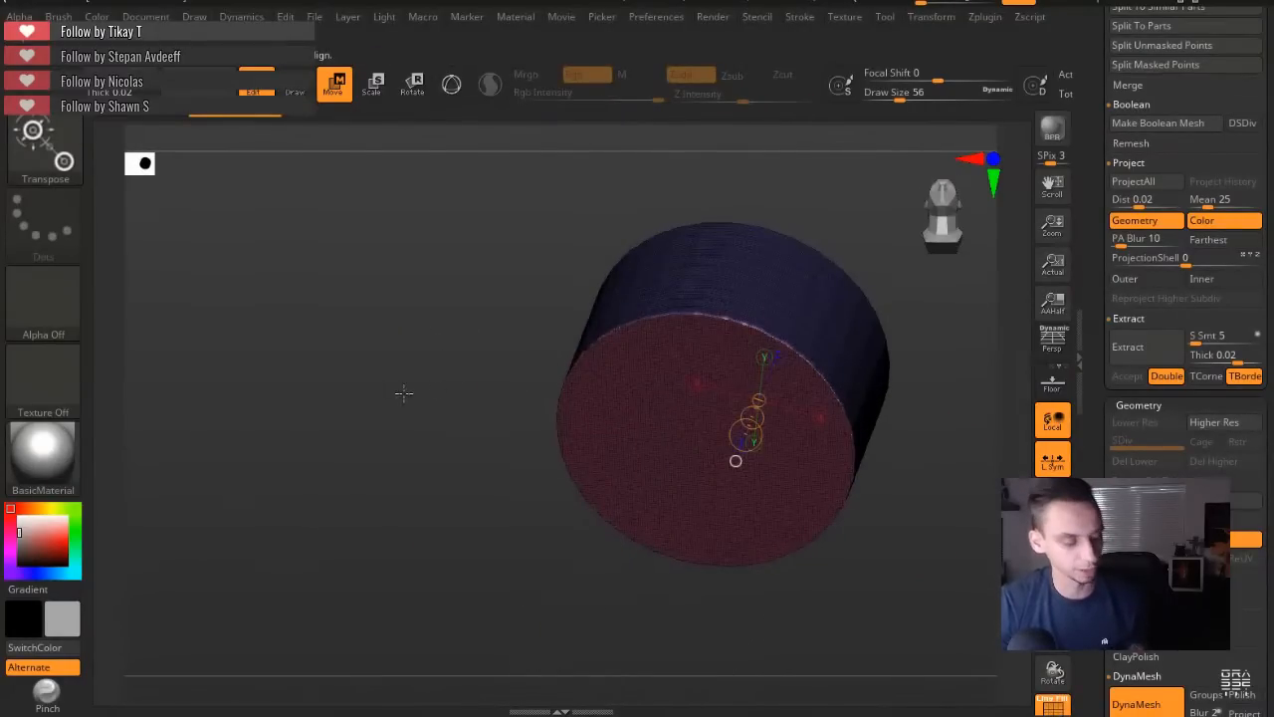
pyautogui.hotkey('shift', 'f')
pyautogui.moveTo(421, 389)
pyautogui.mouseDown()
pyautogui.moveTo(461, 432)
pyautogui.moveTo(463, 485)
pyautogui.moveTo(676, 460)
pyautogui.moveTo(455, 420)
pyautogui.moveTo(502, 443)
pyautogui.mouseUp()
pyautogui.press('e')
pyautogui.keyDown('shift'); pyautogui.moveTo(489, 372); pyautogui.dragTo(556, 407); pyautogui.keyUp('shift')
pyautogui.moveTo(647, 436)
pyautogui.keyDown('shift'); pyautogui.mouseDown()
pyautogui.moveTo(647, 503)
pyautogui.moveTo(649, 490)
pyautogui.mouseUp(); pyautogui.keyUp('shift')
pyautogui.press('w')
pyautogui.moveTo(697, 602)
pyautogui.keyDown('ctrl'); pyautogui.mouseDown()
pyautogui.moveTo(730, 631)
pyautogui.moveTo(766, 526)
pyautogui.moveTo(489, 535)
pyautogui.moveTo(468, 378)
pyautogui.moveTo(668, 375)
pyautogui.mouseUp(); pyautogui.keyUp('ctrl')
pyautogui.press('q')
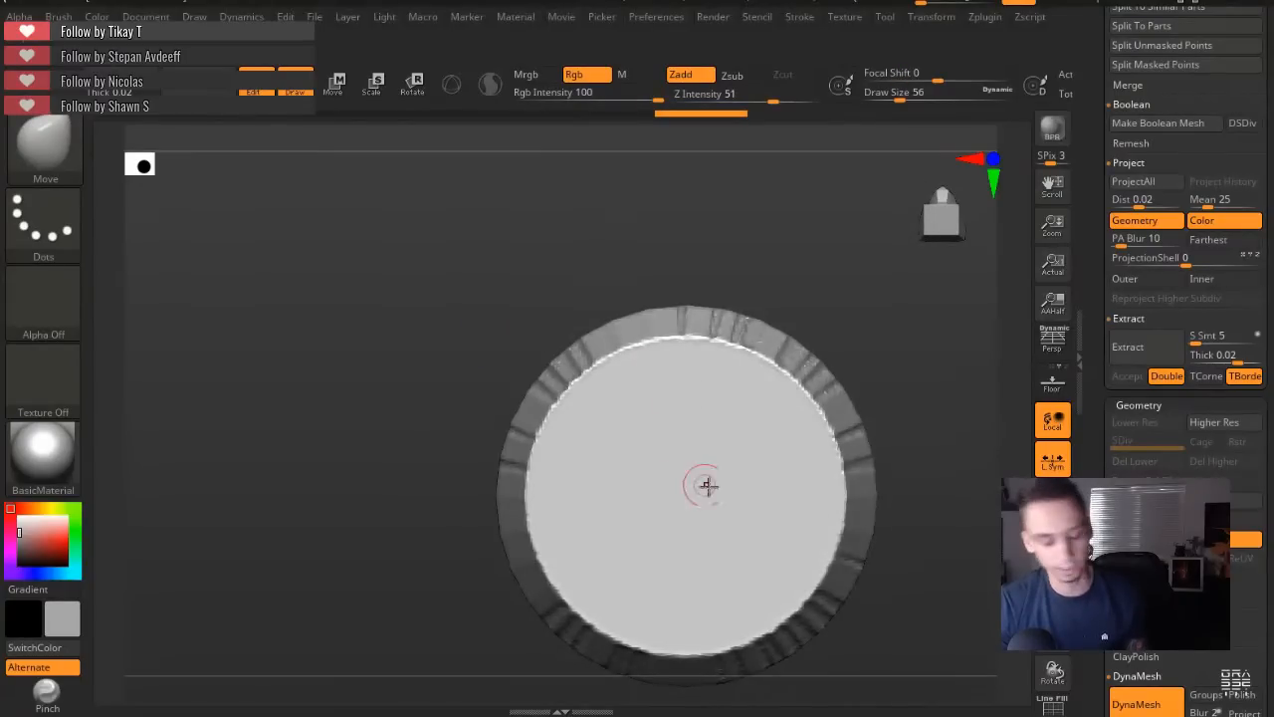
# Clear the mask, mask a rectangle in the middle of the bottom face with the Rect stroke, and invert it.
pyautogui.press('ctrl')
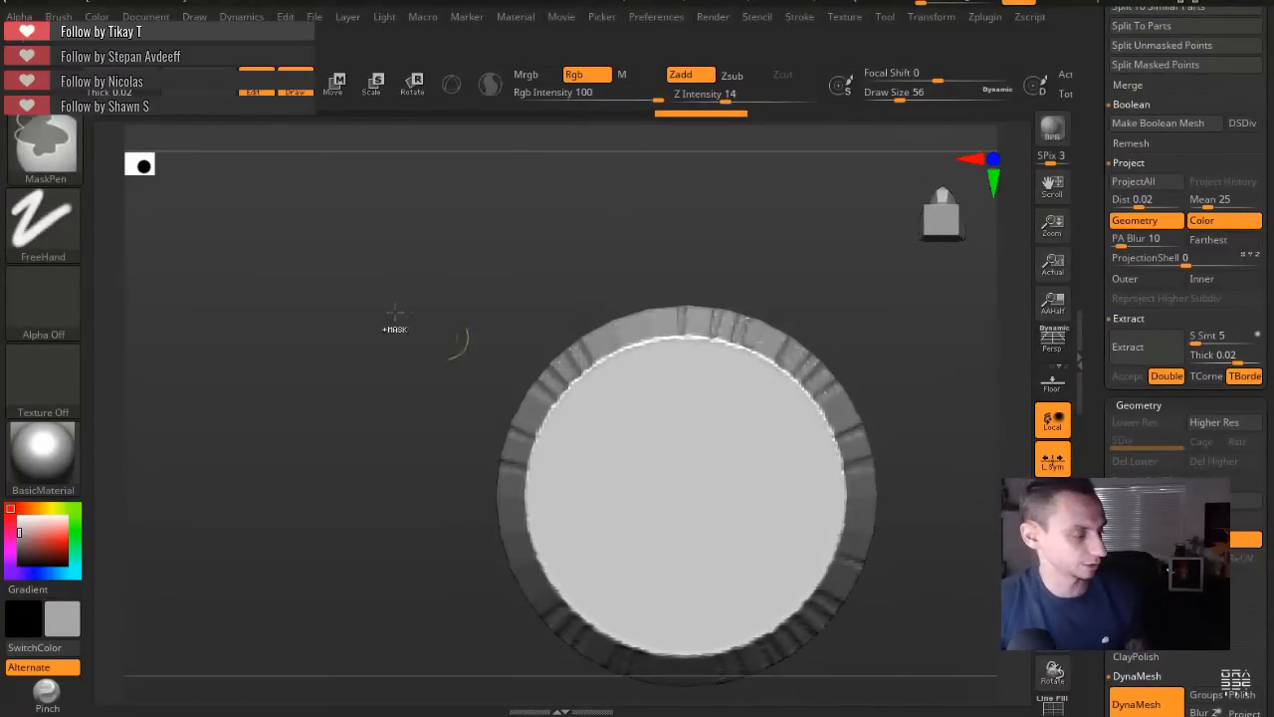
pyautogui.press('s')
pyautogui.moveTo(666, 488)
pyautogui.mouseDown()
pyautogui.moveTo(748, 524)
pyautogui.moveTo(741, 533)
pyautogui.mouseUp()
pyautogui.keyDown('ctrl'); pyautogui.click(58, 219); pyautogui.keyUp('ctrl')
pyautogui.click(608, 237)
pyautogui.keyDown('alt'); pyautogui.moveTo(398, 443); pyautogui.dragTo(452, 405); pyautogui.keyUp('alt')
pyautogui.keyDown('ctrl'); pyautogui.moveTo(428, 310); pyautogui.dragTo(615, 343); pyautogui.keyUp('ctrl')
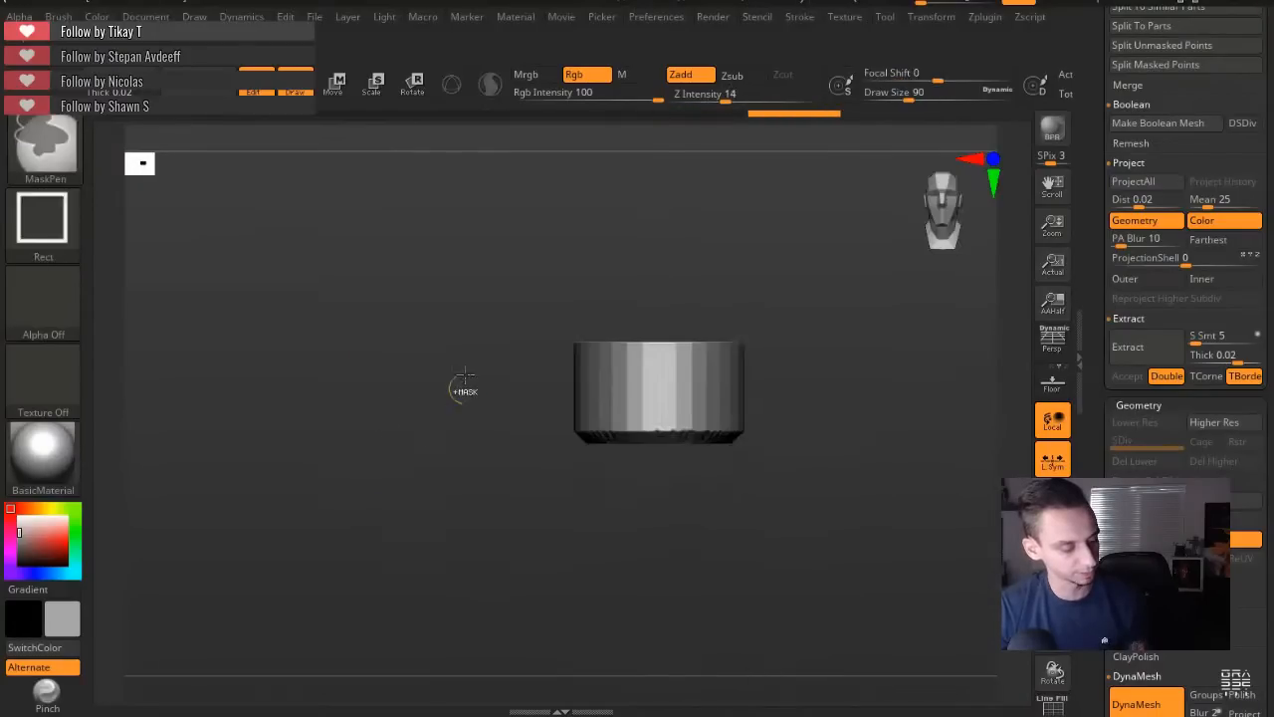
pyautogui.moveTo(820, 542)
pyautogui.mouseDown()
pyautogui.moveTo(842, 480)
pyautogui.moveTo(845, 514)
pyautogui.moveTo(816, 567)
pyautogui.mouseUp()
pyautogui.keyDown('ctrl'); pyautogui.click(842, 480); pyautogui.keyUp('ctrl')
pyautogui.press('w')
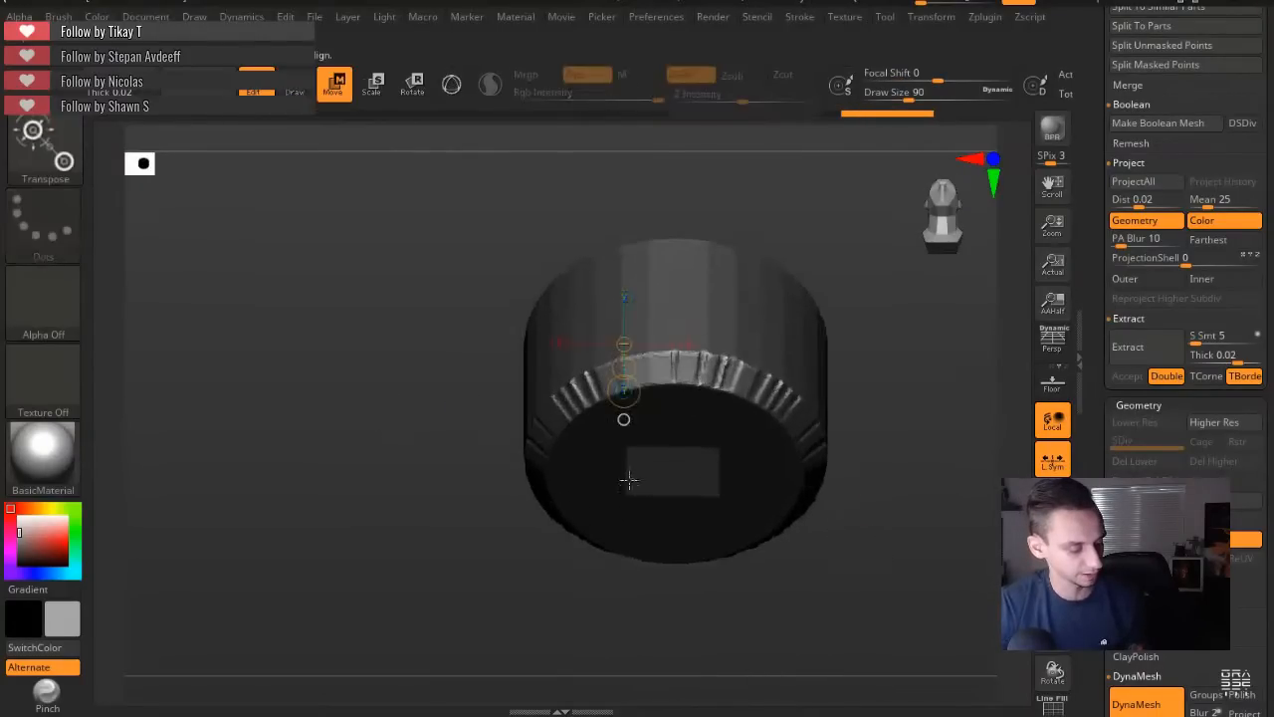
# Pull the unmasked rectangle out of the bottom face into a connector block with a tapered end, and clear the mask.
pyautogui.click(652, 481)
pyautogui.keyDown('shift'); pyautogui.moveTo(415, 447); pyautogui.dragTo(419, 486); pyautogui.keyUp('shift')
pyautogui.keyDown('shift'); pyautogui.moveTo(618, 472); pyautogui.dragTo(617, 522); pyautogui.keyUp('shift')
pyautogui.moveTo(618, 496); pyautogui.dragTo(623, 525)
pyautogui.keyDown('shift'); pyautogui.moveTo(542, 553); pyautogui.dragTo(554, 463); pyautogui.keyUp('shift')
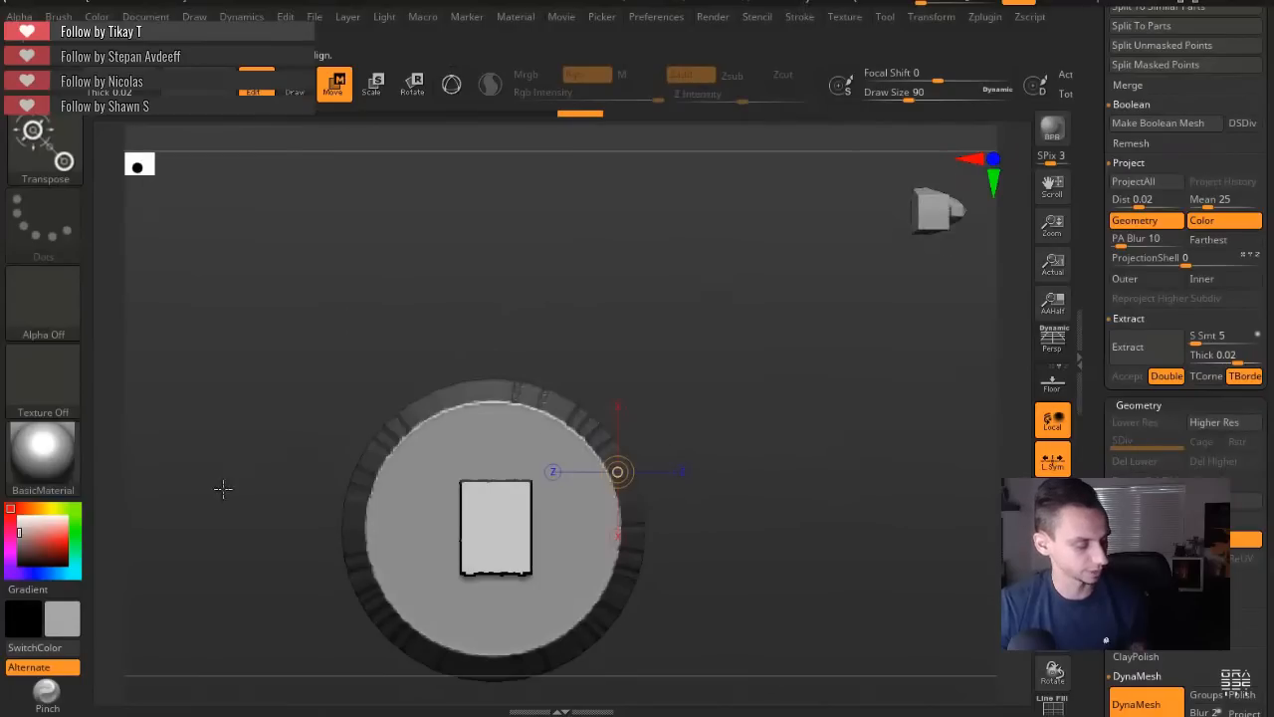
pyautogui.keyDown('alt'); pyautogui.moveTo(225, 484); pyautogui.dragTo(366, 366); pyautogui.keyUp('alt')
pyautogui.moveTo(637, 409)
pyautogui.mouseDown()
pyautogui.moveTo(408, 395)
pyautogui.moveTo(453, 413)
pyautogui.mouseUp()
pyautogui.press('e')
pyautogui.press('q')
pyautogui.keyDown('ctrl'); pyautogui.moveTo(409, 287); pyautogui.dragTo(400, 307); pyautogui.keyUp('ctrl')
pyautogui.moveTo(400, 306); pyautogui.dragTo(339, 344)
pyautogui.press('s')
pyautogui.moveTo(614, 438); pyautogui.dragTo(646, 438)
pyautogui.keyDown('alt'); pyautogui.moveTo(474, 484); pyautogui.dragTo(456, 486); pyautogui.keyUp('alt')
pyautogui.moveTo(456, 486); pyautogui.dragTo(439, 510)
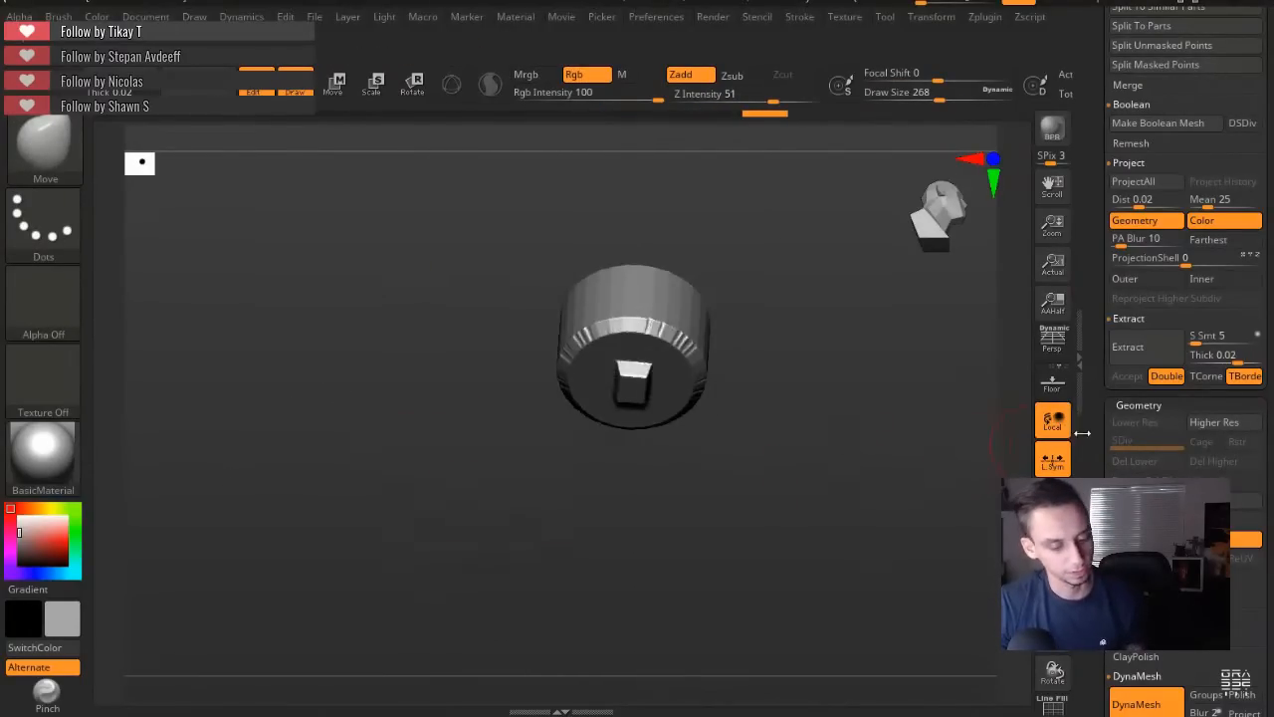
# Turn on live boolean rendering and subtract PM3D_Cylinder3D1 from PM3D_Cylinder3D to form the matching socket.
pyautogui.scroll(10, 1161, 280)
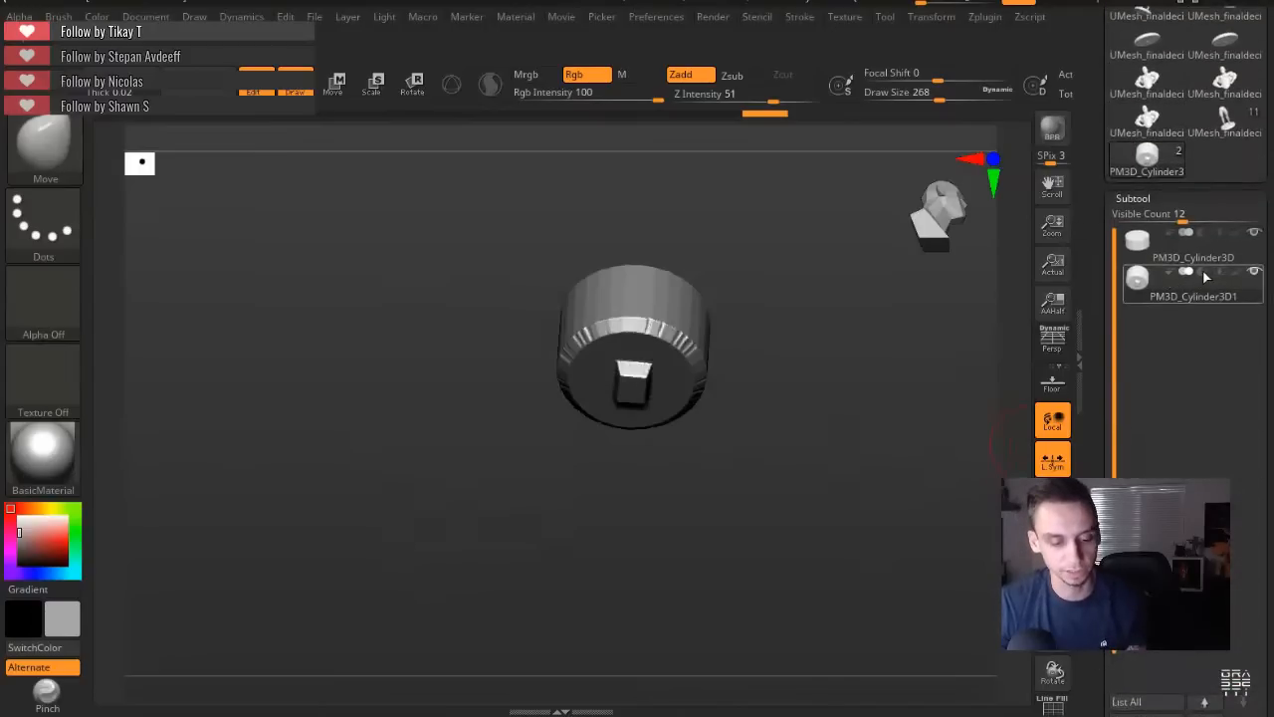
pyautogui.click(1136, 244)
pyautogui.moveTo(811, 299); pyautogui.dragTo(881, 194)
pyautogui.click(724, 19)
pyautogui.click(730, 22)
pyautogui.click(753, 256)
pyautogui.moveTo(412, 228); pyautogui.dragTo(979, 435)
pyautogui.click(1139, 281)
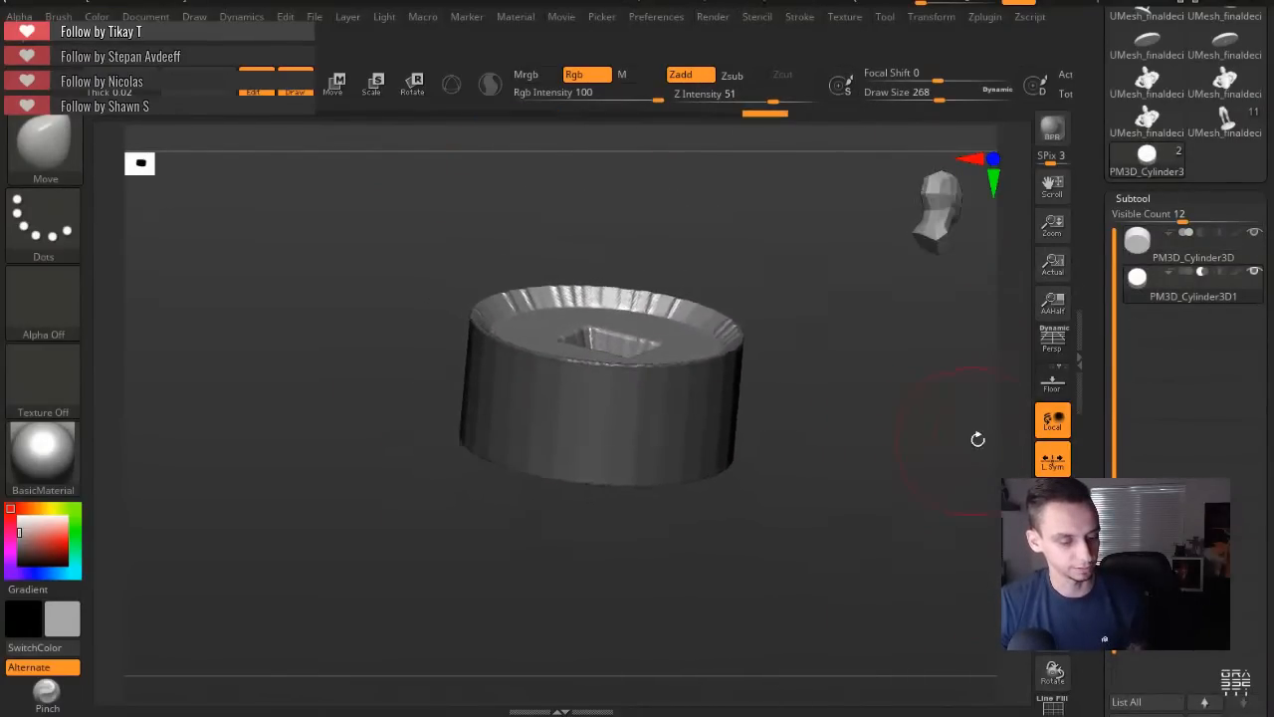
# Switch PM3D_Cylinder3D1 to additive and back to subtractive, and move it slightly down into the lower cylinder.
pyautogui.click(1183, 274)
pyautogui.moveTo(879, 378)
pyautogui.mouseDown()
pyautogui.moveTo(889, 334)
pyautogui.moveTo(896, 366)
pyautogui.moveTo(823, 478)
pyautogui.moveTo(933, 547)
pyautogui.mouseUp()
pyautogui.click(1201, 271)
pyautogui.press('w')
pyautogui.keyDown('alt'); pyautogui.moveTo(913, 435); pyautogui.dragTo(952, 531); pyautogui.keyUp('alt')
pyautogui.keyDown('shift'); pyautogui.moveTo(527, 441); pyautogui.dragTo(526, 290); pyautogui.keyUp('shift')
pyautogui.moveTo(381, 324); pyautogui.dragTo(389, 392)
pyautogui.moveTo(526, 371)
pyautogui.mouseDown()
pyautogui.moveTo(561, 418)
pyautogui.moveTo(571, 406)
pyautogui.moveTo(576, 430)
pyautogui.moveTo(488, 340)
pyautogui.moveTo(529, 356)
pyautogui.moveTo(516, 391)
pyautogui.mouseUp()
pyautogui.moveTo(412, 385)
pyautogui.mouseDown()
pyautogui.moveTo(355, 403)
pyautogui.moveTo(362, 419)
pyautogui.moveTo(411, 381)
pyautogui.moveTo(340, 404)
pyautogui.moveTo(351, 365)
pyautogui.moveTo(339, 384)
pyautogui.moveTo(767, 495)
pyautogui.mouseUp()
pyautogui.press('q')
# Return to the UMesh_finaldecimated3 tool and examine the connector under the waist of the finaldecimated2 subtool.
pyautogui.moveTo(1095, 408); pyautogui.dragTo(1098, 225)
pyautogui.moveTo(1096, 450); pyautogui.dragTo(1097, 610)
pyautogui.moveTo(1100, 273); pyautogui.dragTo(1099, 637)
pyautogui.moveTo(1100, 513); pyautogui.dragTo(1100, 446)
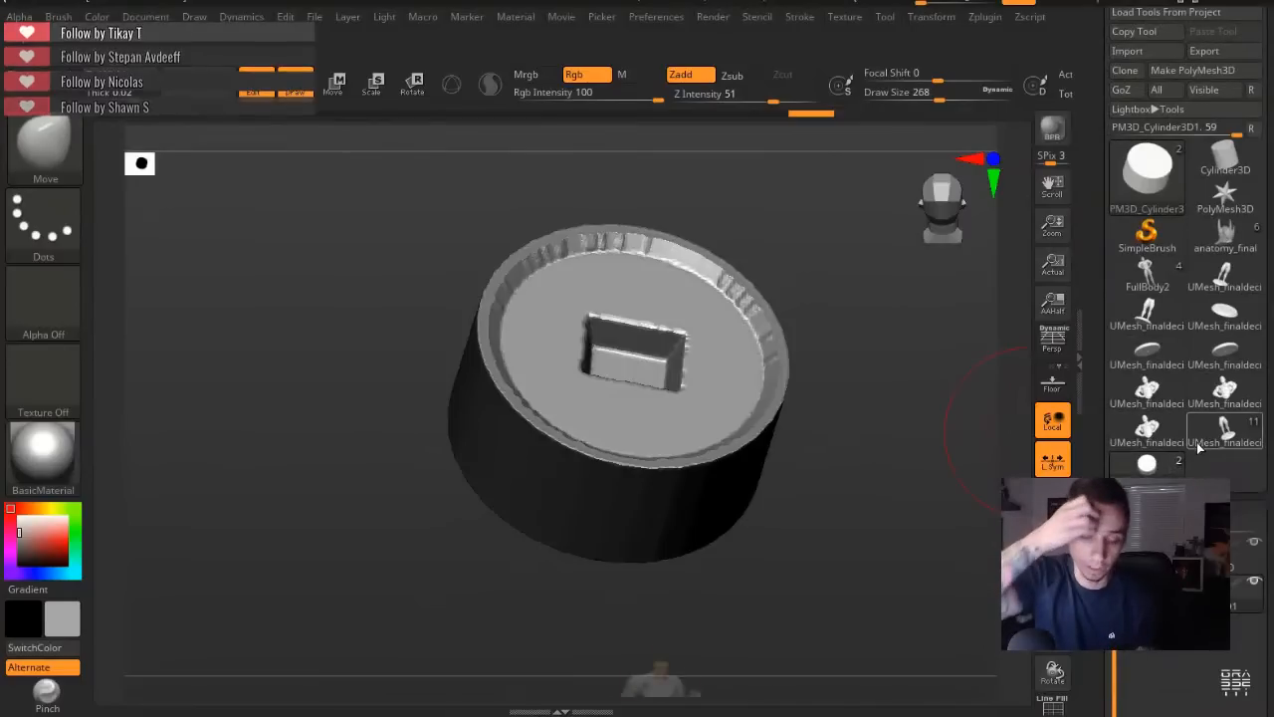
pyautogui.moveTo(1197, 446)
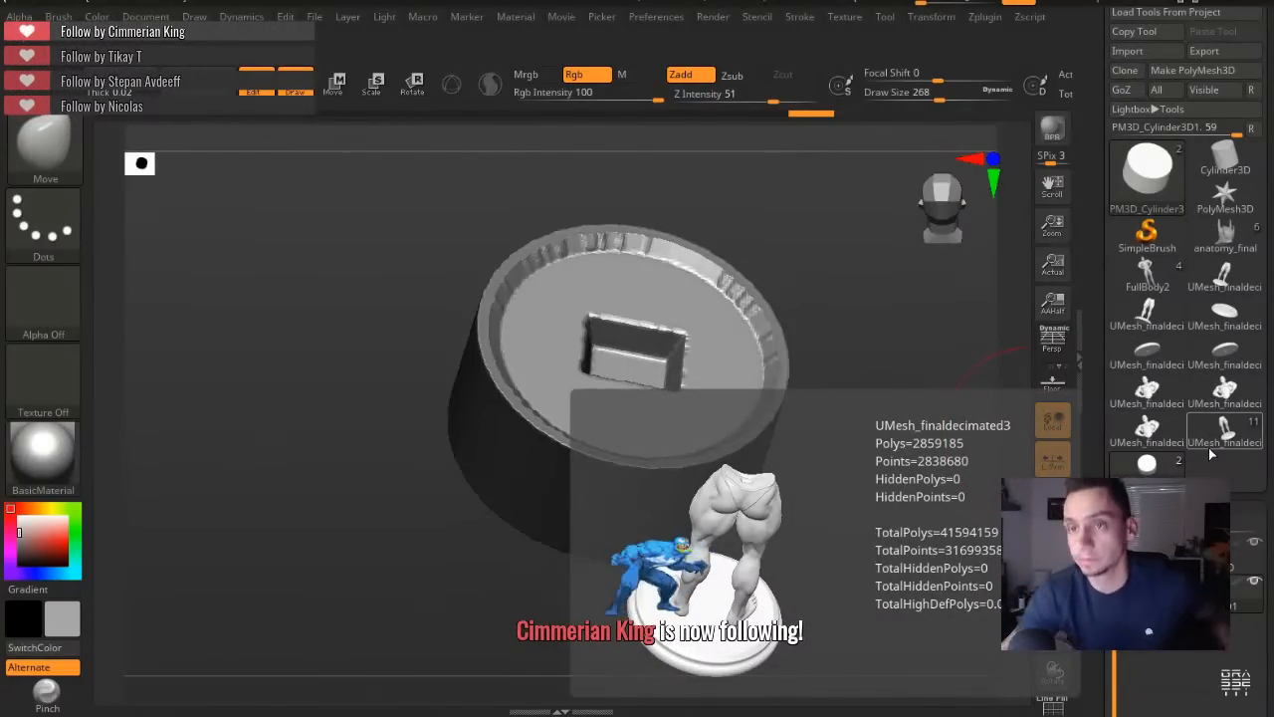
pyautogui.moveTo(1225, 393)
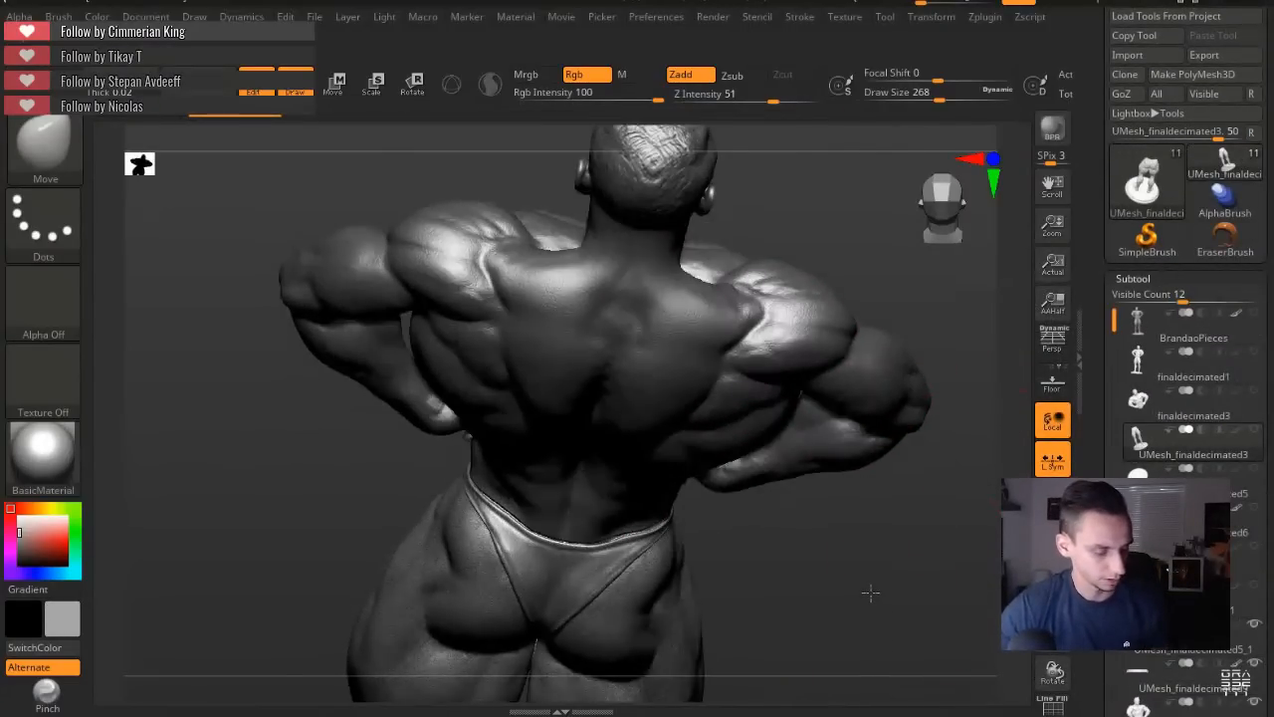
pyautogui.moveTo(871, 592); pyautogui.dragTo(996, 582)
pyautogui.moveTo(878, 600); pyautogui.dragTo(882, 505)
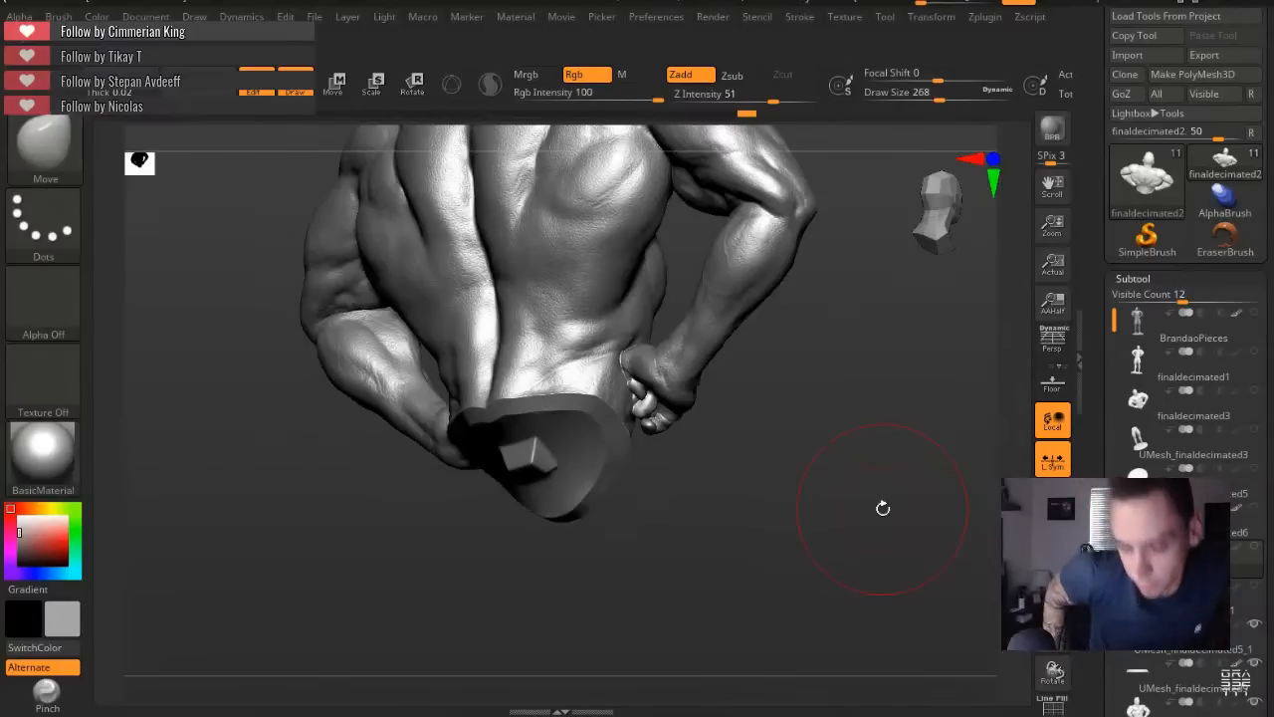
# Locate the Inflate deformation for the finaldecimated2 subtool, and return to the subtool list.
pyautogui.moveTo(1095, 307); pyautogui.dragTo(1090, 3)
pyautogui.moveTo(1097, 586); pyautogui.dragTo(1092, 216)
pyautogui.moveTo(1093, 488); pyautogui.dragTo(1093, 227)
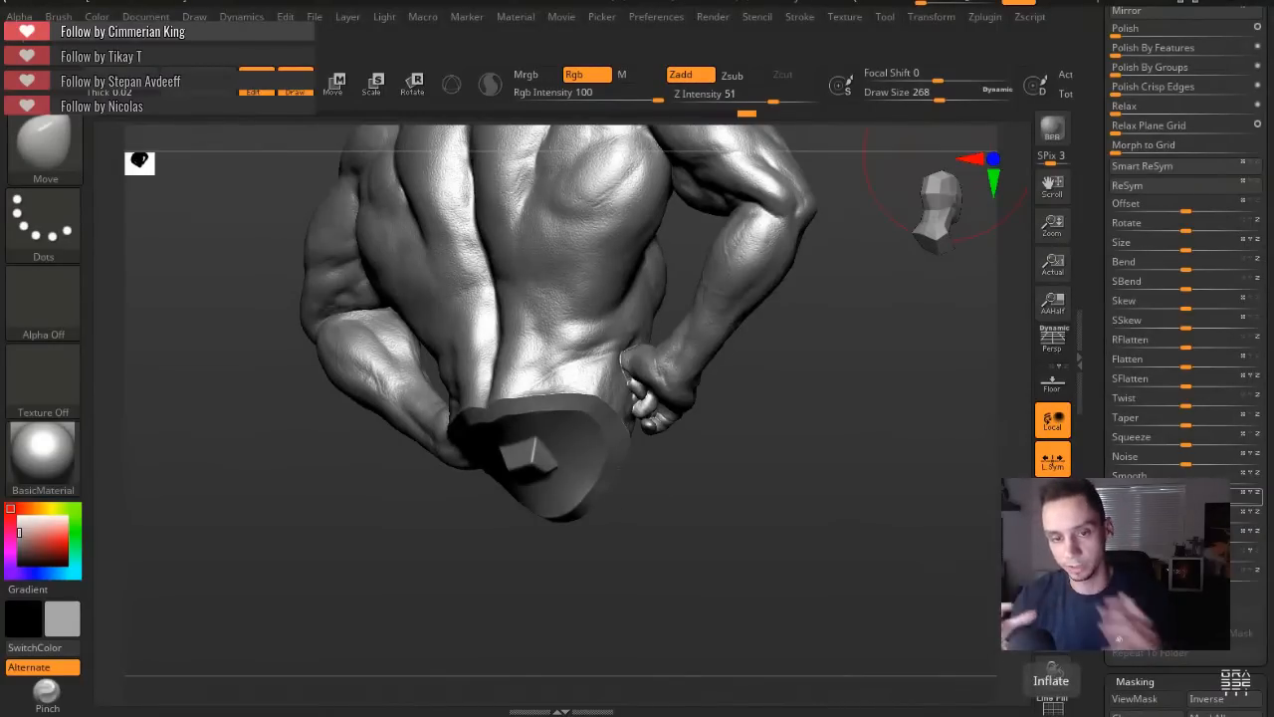
pyautogui.moveTo(1100, 229); pyautogui.dragTo(1098, 610)
pyautogui.moveTo(1098, 538); pyautogui.dragTo(1098, 642)
pyautogui.moveTo(1098, 434); pyautogui.dragTo(1098, 597)
pyautogui.moveTo(1098, 479); pyautogui.dragTo(1098, 368)
pyautogui.moveTo(812, 475)
pyautogui.keyDown('alt'); pyautogui.mouseDown()
pyautogui.moveTo(870, 536)
pyautogui.moveTo(873, 515)
pyautogui.mouseUp(); pyautogui.keyUp('alt')
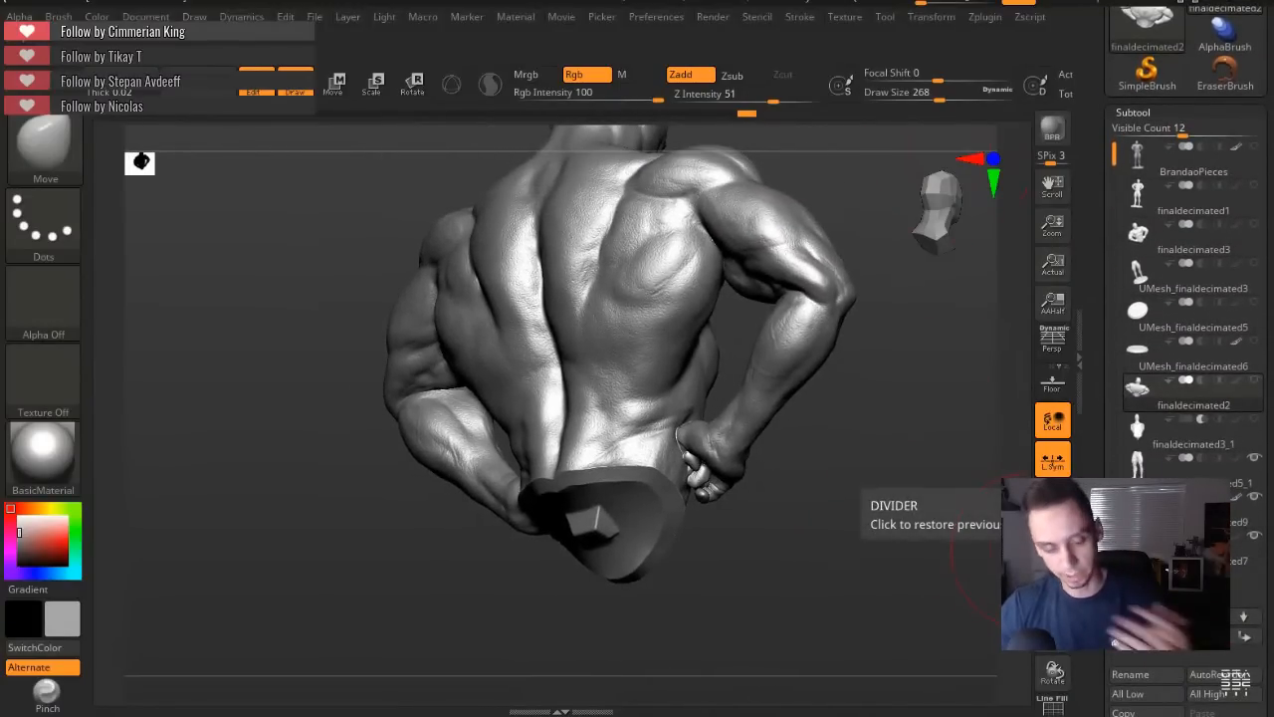
# Select the finaldecimated3_1 subtool and examine the smooth inner core from the side and the front.
pyautogui.moveTo(252, 371)
pyautogui.mouseDown()
pyautogui.moveTo(307, 391)
pyautogui.moveTo(423, 363)
pyautogui.moveTo(418, 344)
pyautogui.moveTo(438, 349)
pyautogui.moveTo(308, 335)
pyautogui.moveTo(279, 348)
pyautogui.moveTo(253, 387)
pyautogui.moveTo(341, 369)
pyautogui.moveTo(322, 363)
pyautogui.mouseUp()
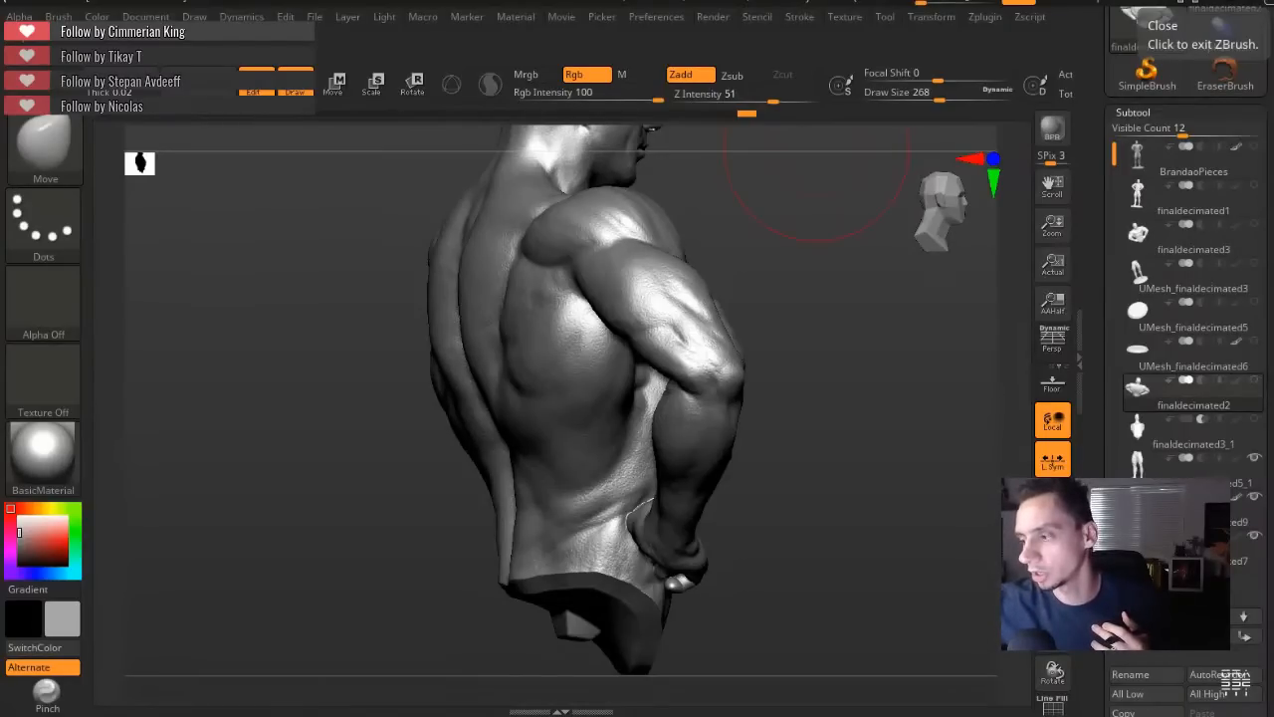
pyautogui.moveTo(913, 533)
pyautogui.mouseDown()
pyautogui.moveTo(921, 544)
pyautogui.moveTo(995, 503)
pyautogui.mouseUp()
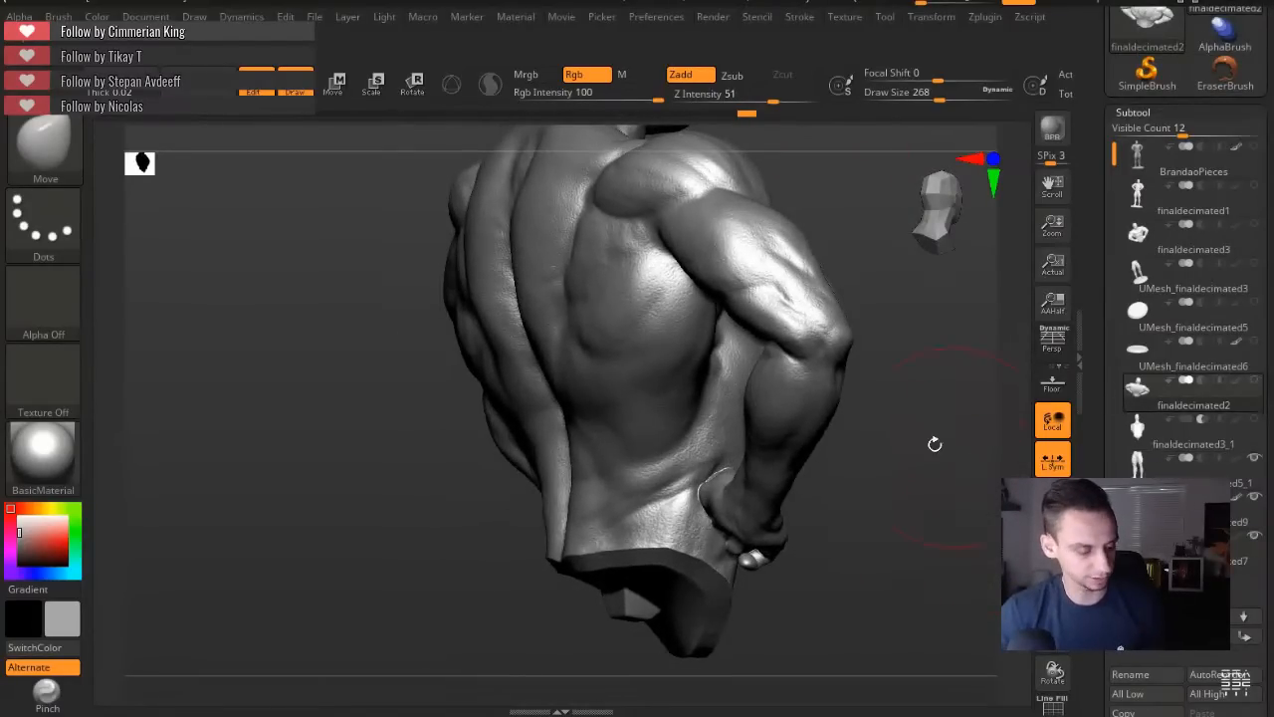
pyautogui.moveTo(336, 398); pyautogui.dragTo(234, 402)
pyautogui.click(1192, 430)
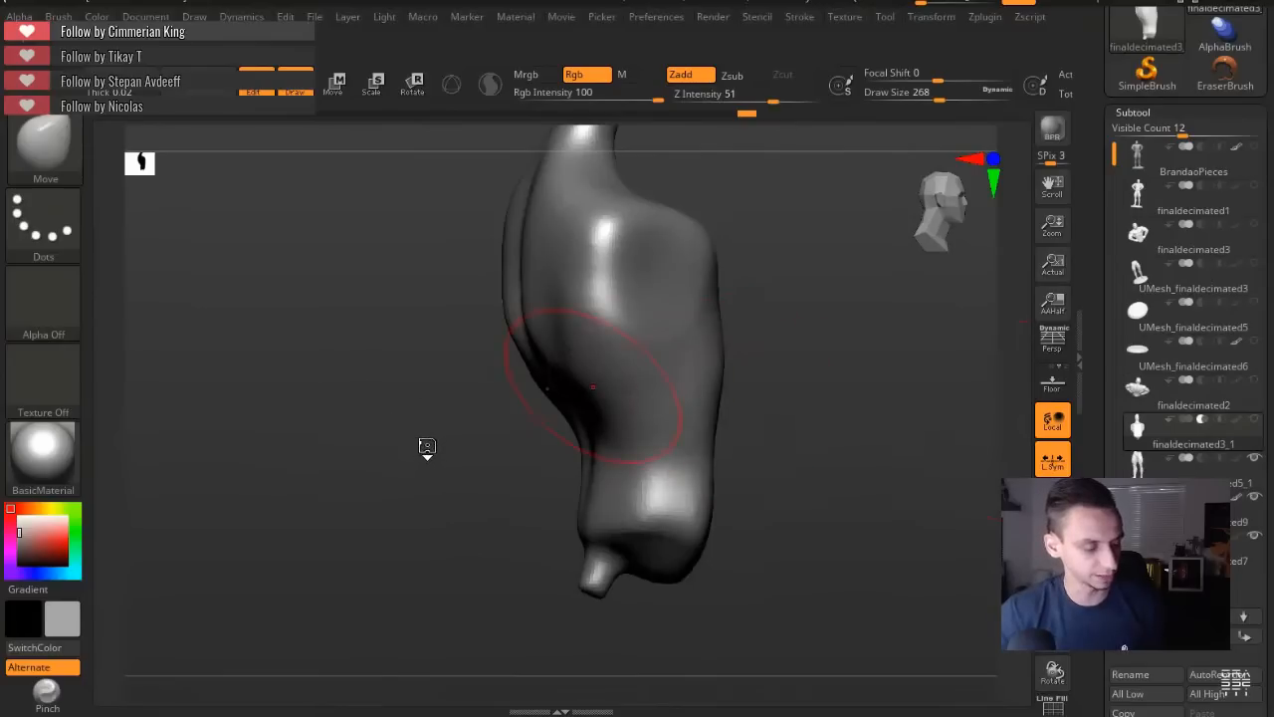
pyautogui.keyDown('alt'); pyautogui.moveTo(425, 448); pyautogui.dragTo(430, 502); pyautogui.keyUp('alt')
pyautogui.keyDown('alt'); pyautogui.moveTo(896, 515); pyautogui.dragTo(846, 511); pyautogui.keyUp('alt')
pyautogui.keyDown('shift'); pyautogui.moveTo(428, 383); pyautogui.dragTo(353, 395); pyautogui.keyUp('shift')
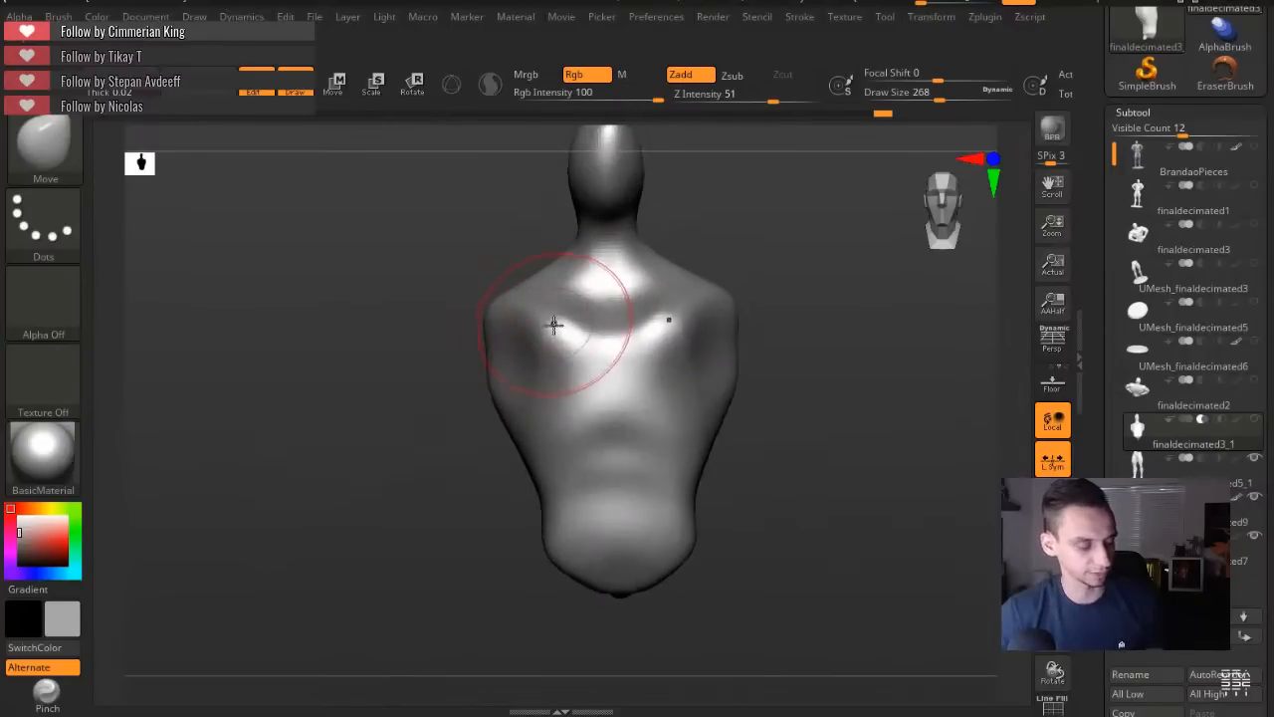
pyautogui.moveTo(464, 328)
pyautogui.mouseDown()
pyautogui.moveTo(410, 366)
pyautogui.moveTo(478, 329)
pyautogui.mouseUp()
# Show the whole figure with transparency and examine how the finaldecimated3_1 core relates to the torso.
pyautogui.click(931, 17)
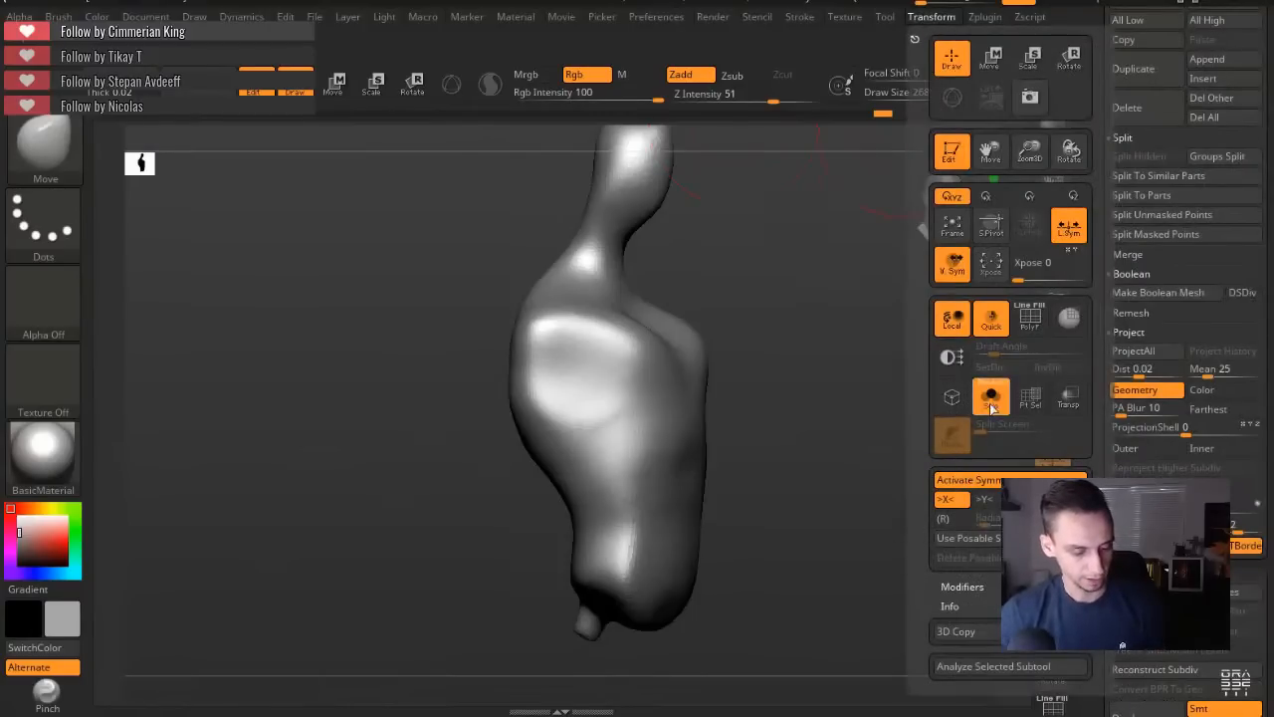
pyautogui.moveTo(881, 455); pyautogui.dragTo(879, 496)
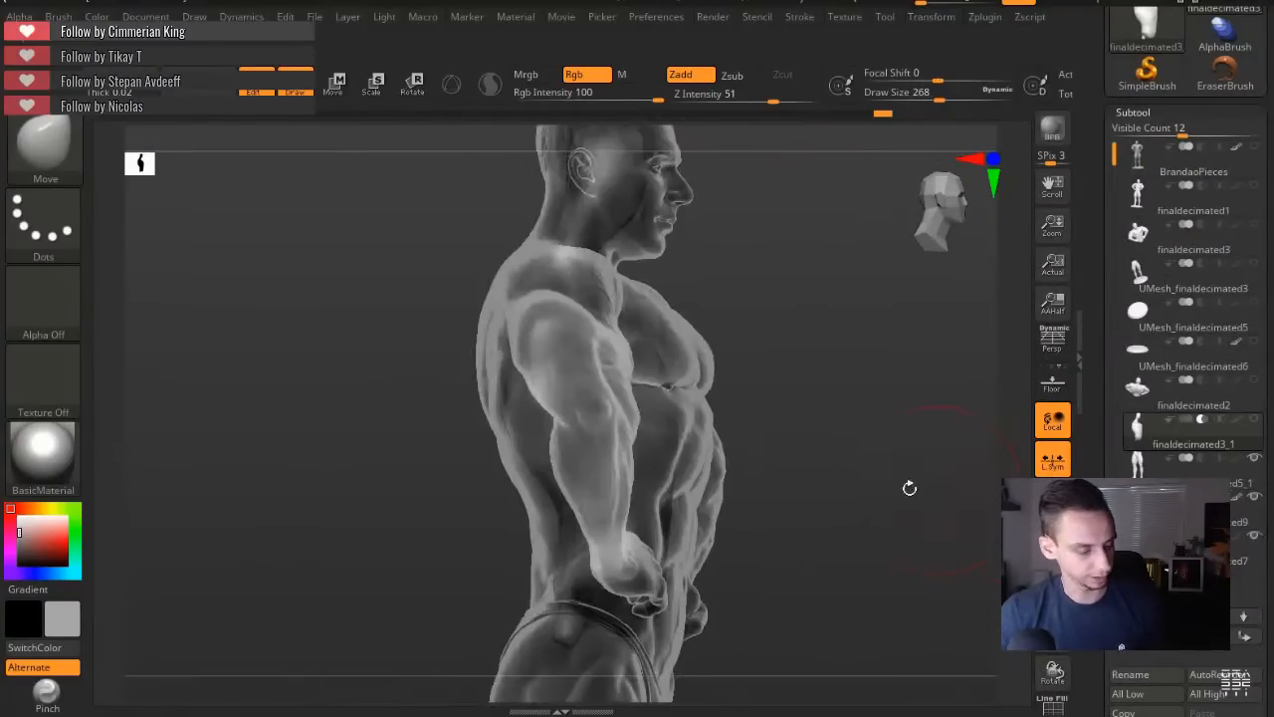
pyautogui.moveTo(256, 415)
pyautogui.mouseDown()
pyautogui.moveTo(217, 432)
pyautogui.moveTo(285, 444)
pyautogui.moveTo(267, 372)
pyautogui.moveTo(235, 372)
pyautogui.moveTo(183, 418)
pyautogui.moveTo(239, 460)
pyautogui.moveTo(287, 464)
pyautogui.moveTo(278, 249)
pyautogui.mouseUp()
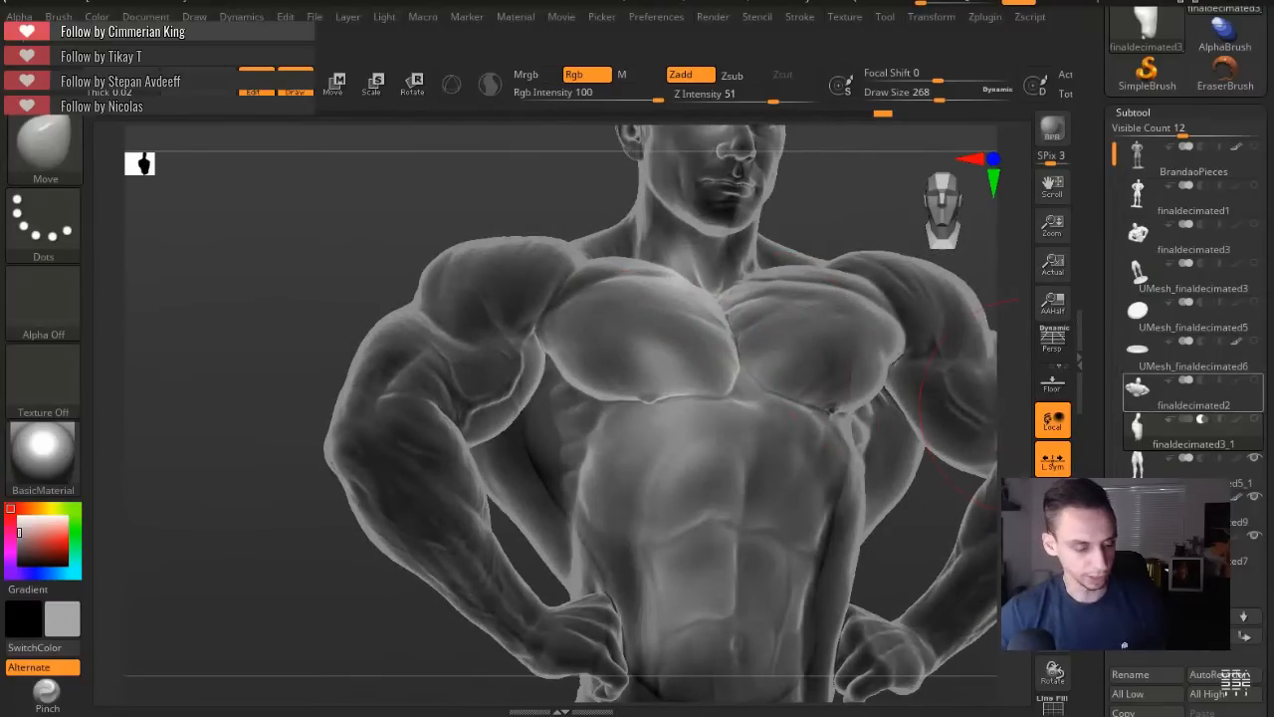
# Show only the finaldecimated2 torso with its subtractive core, and examine the drain hole beside the waist connector.
pyautogui.click(1163, 394)
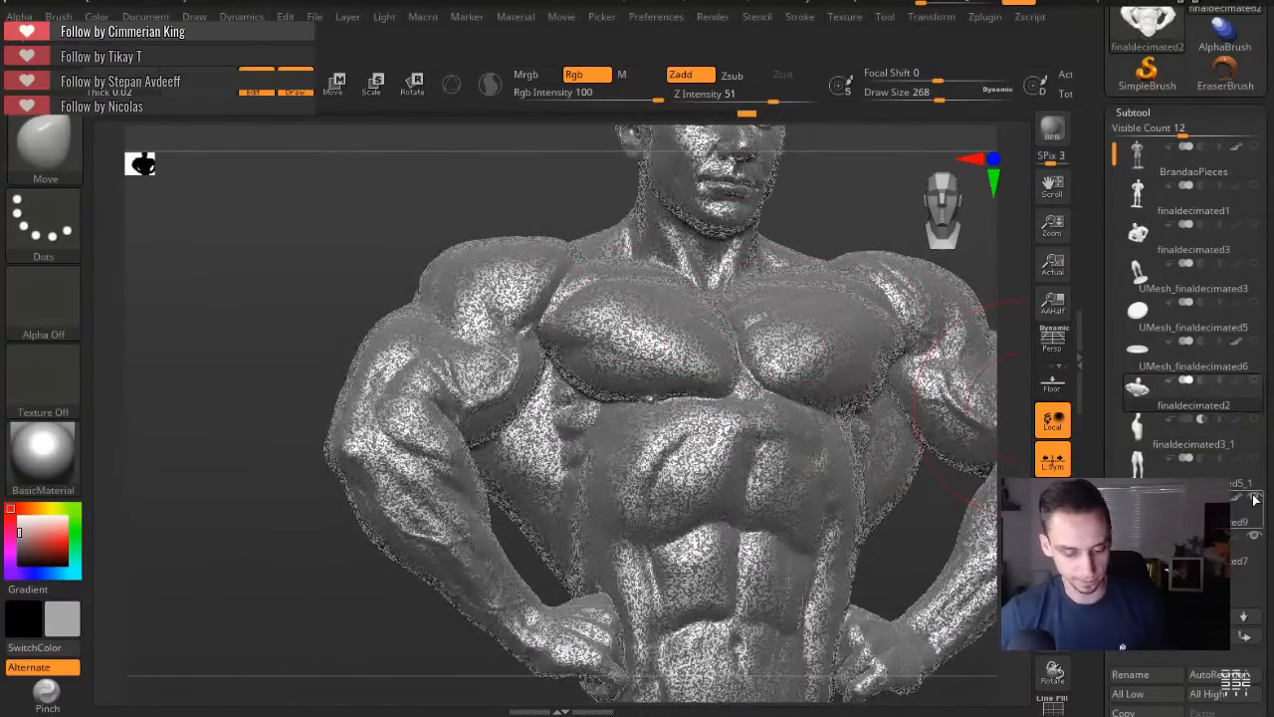
pyautogui.moveTo(247, 371); pyautogui.dragTo(274, 232)
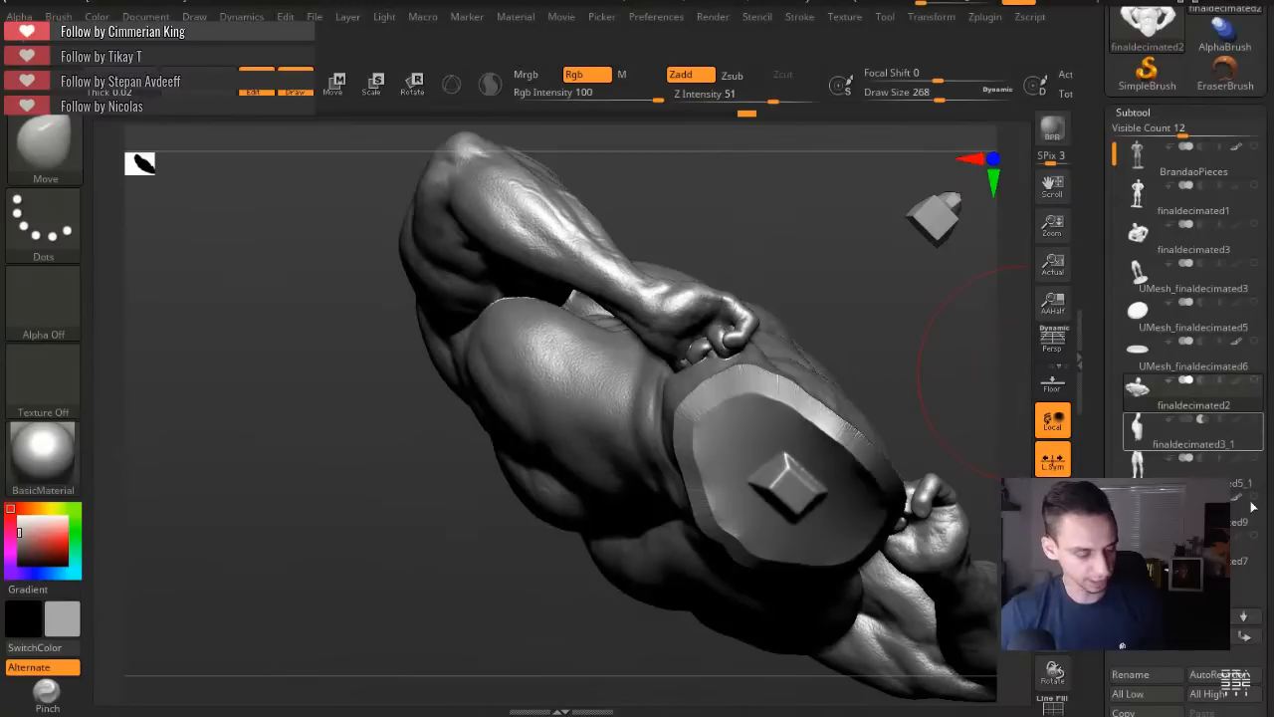
pyautogui.moveTo(285, 524); pyautogui.dragTo(359, 464)
pyautogui.click(927, 17)
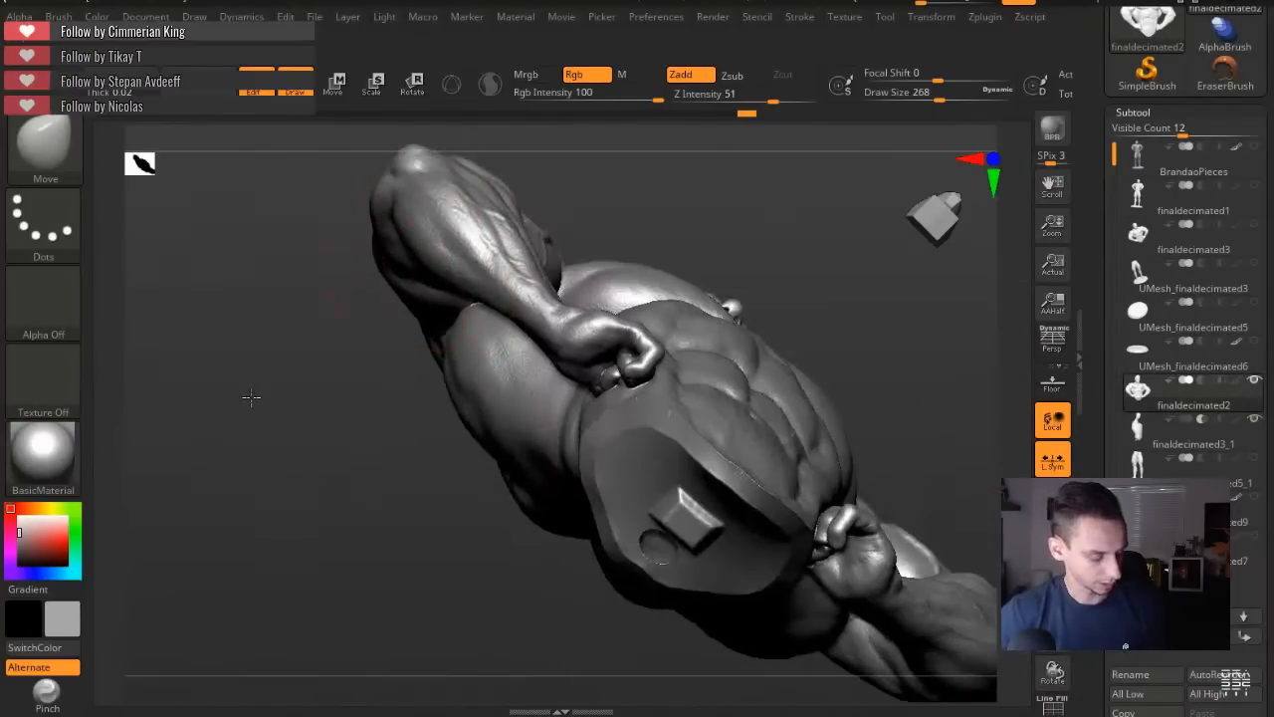
pyautogui.moveTo(250, 398); pyautogui.dragTo(244, 501)
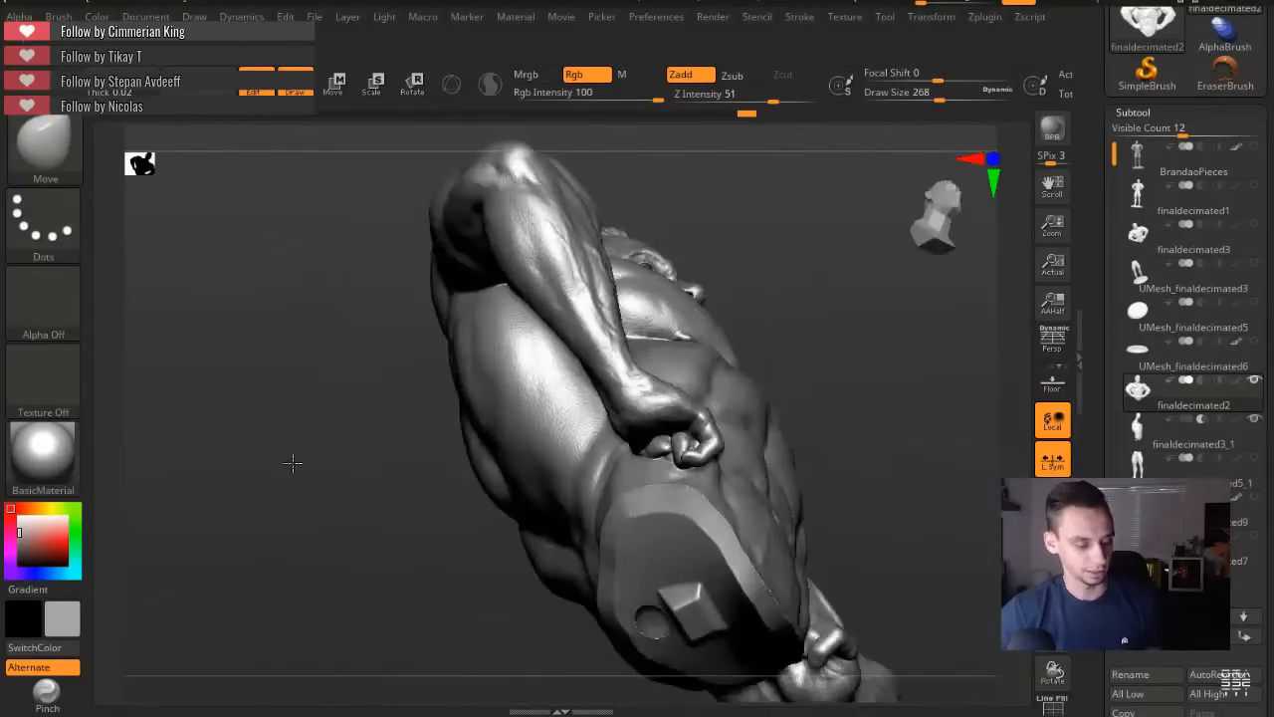
pyautogui.moveTo(293, 460); pyautogui.dragTo(295, 437)
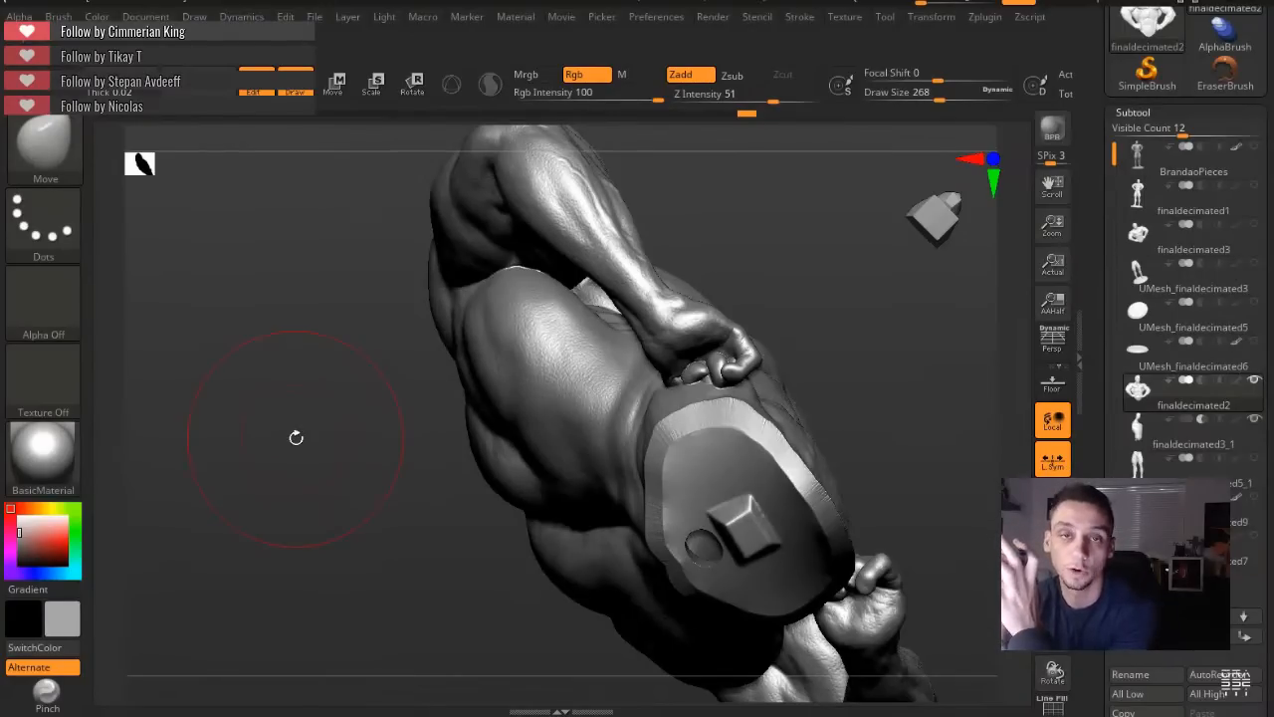
# Select the finaldecimated3_1 core, set the draw size to 128, and inspect its lower stub and the hole it cuts in the waist.
pyautogui.click(1138, 438)
pyautogui.moveTo(379, 537)
pyautogui.mouseDown()
pyautogui.moveTo(392, 531)
pyautogui.moveTo(350, 598)
pyautogui.moveTo(362, 372)
pyautogui.moveTo(532, 455)
pyautogui.mouseUp()
pyautogui.press('s')
pyautogui.moveTo(663, 519); pyautogui.dragTo(643, 519)
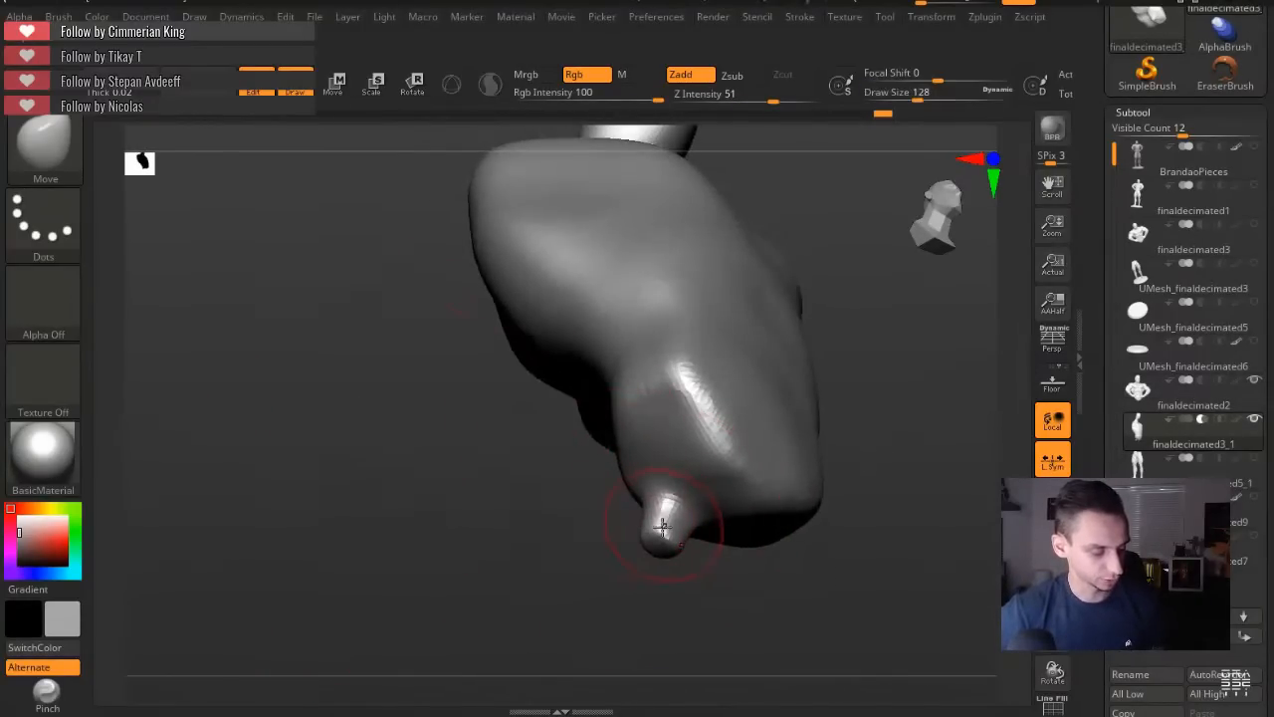
pyautogui.moveTo(497, 502); pyautogui.dragTo(542, 533)
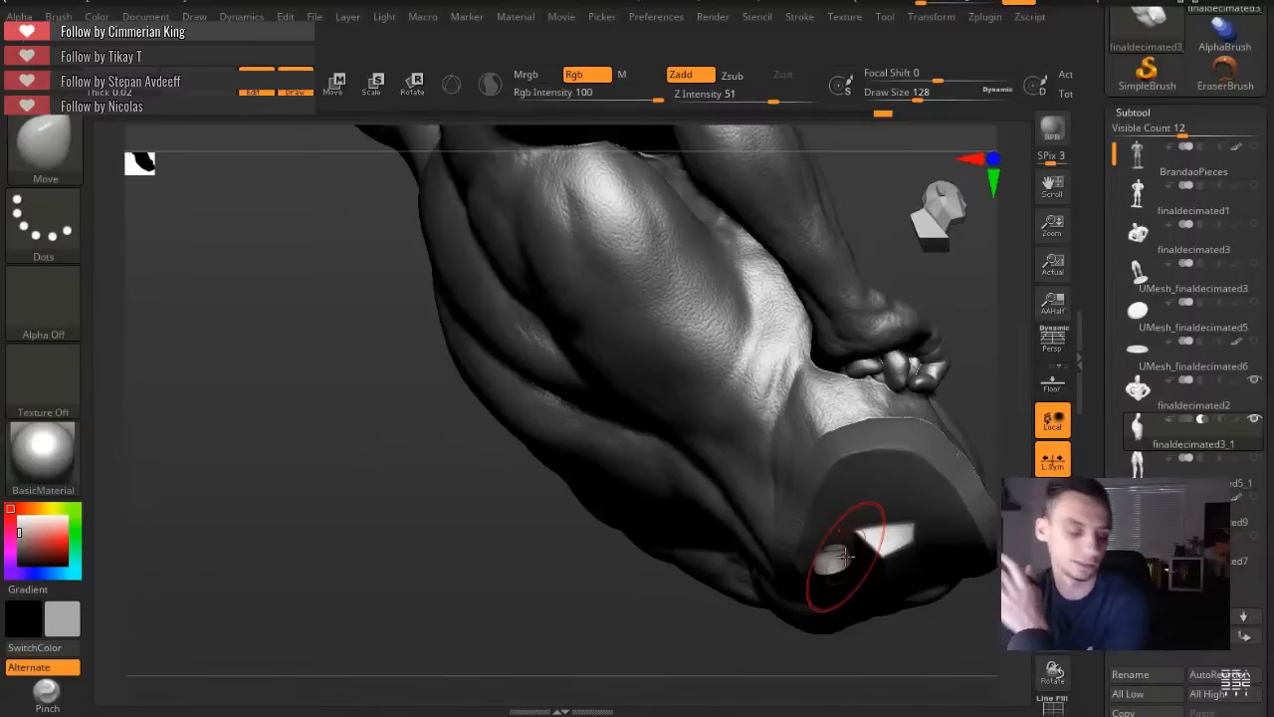
pyautogui.moveTo(336, 477); pyautogui.dragTo(327, 447)
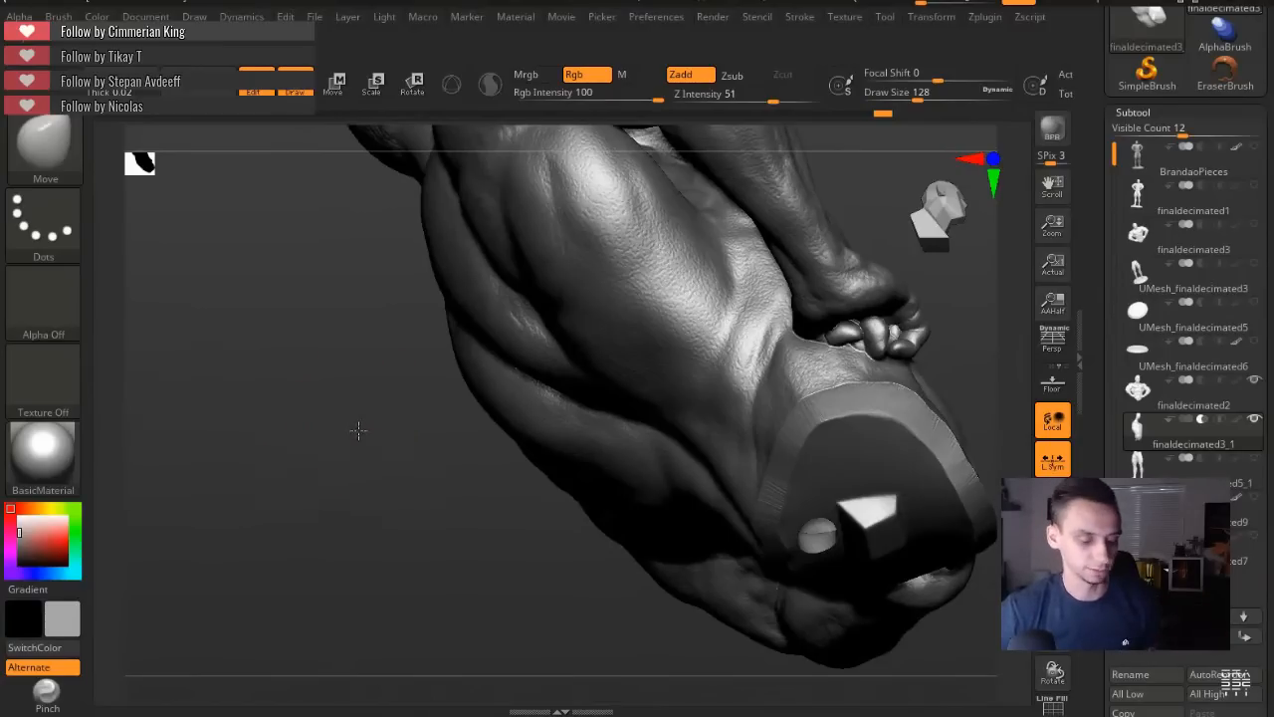
pyautogui.moveTo(359, 430); pyautogui.dragTo(383, 420)
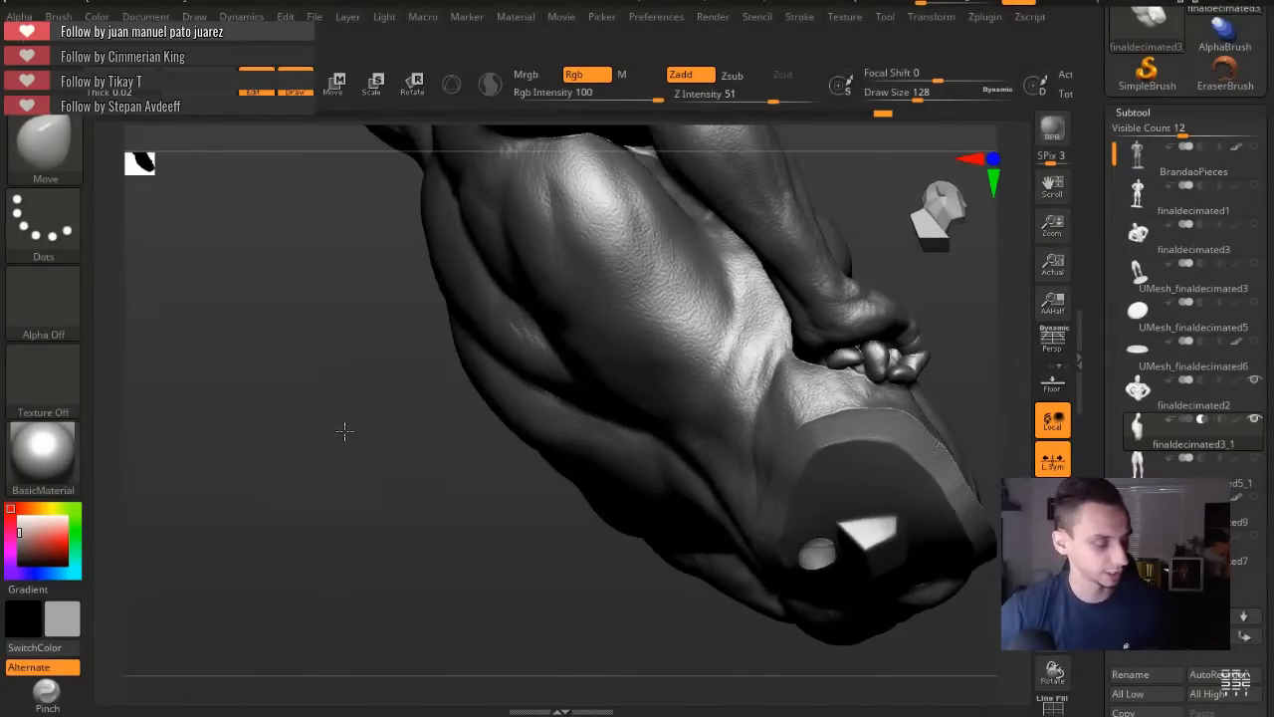
# Examine the finaldecimated2 torso's cut waist from below, including the connector and the drain hole.
pyautogui.moveTo(345, 432); pyautogui.dragTo(360, 411)
pyautogui.moveTo(433, 447)
pyautogui.mouseDown()
pyautogui.moveTo(402, 467)
pyautogui.moveTo(362, 407)
pyautogui.moveTo(488, 444)
pyautogui.moveTo(558, 498)
pyautogui.mouseUp()
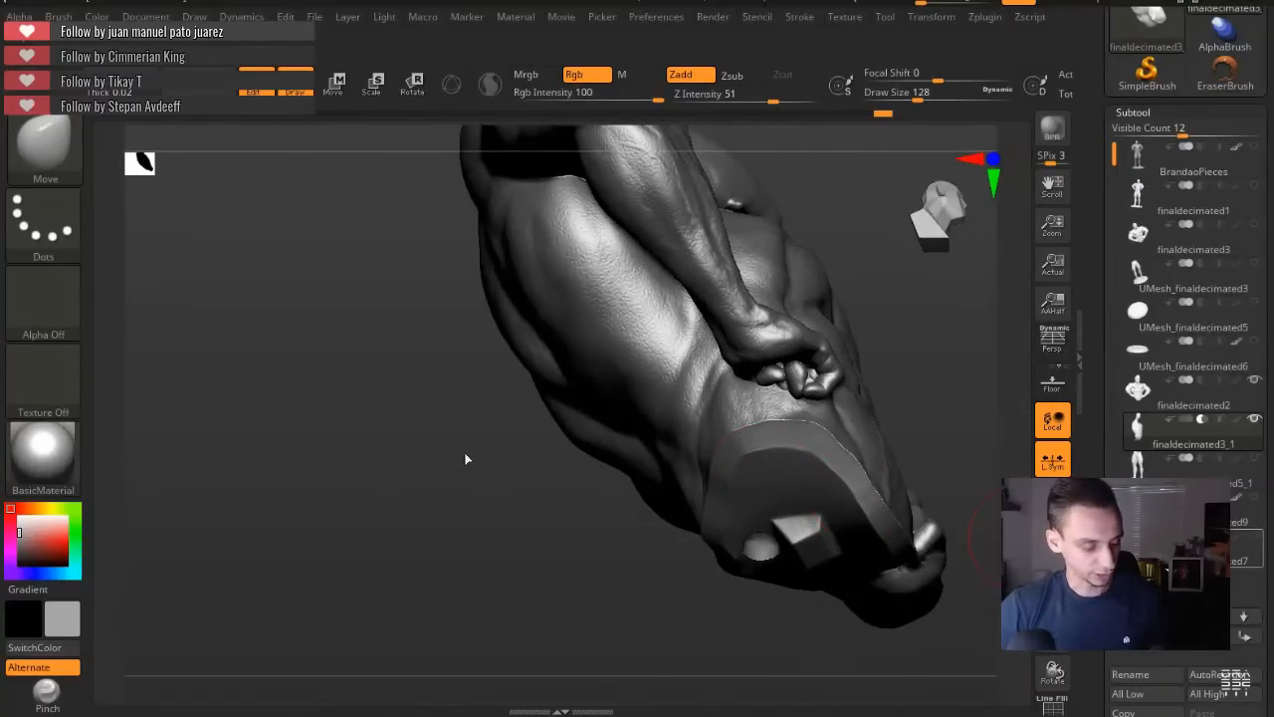
pyautogui.moveTo(435, 492)
pyautogui.mouseDown()
pyautogui.moveTo(423, 470)
pyautogui.moveTo(366, 445)
pyautogui.moveTo(349, 532)
pyautogui.moveTo(375, 515)
pyautogui.moveTo(364, 491)
pyautogui.moveTo(402, 423)
pyautogui.moveTo(484, 517)
pyautogui.mouseUp()
# Temporarily hide one side of the UMesh_finaldecimated7 torso to examine its hollow interior and wall thickness, and restore the full mesh.
pyautogui.moveTo(471, 308)
pyautogui.keyDown('ctrl'); pyautogui.keyDown('shift'); pyautogui.mouseDown()
pyautogui.moveTo(527, 424)
pyautogui.moveTo(747, 592)
pyautogui.mouseUp(); pyautogui.keyUp('shift'); pyautogui.keyUp('ctrl')
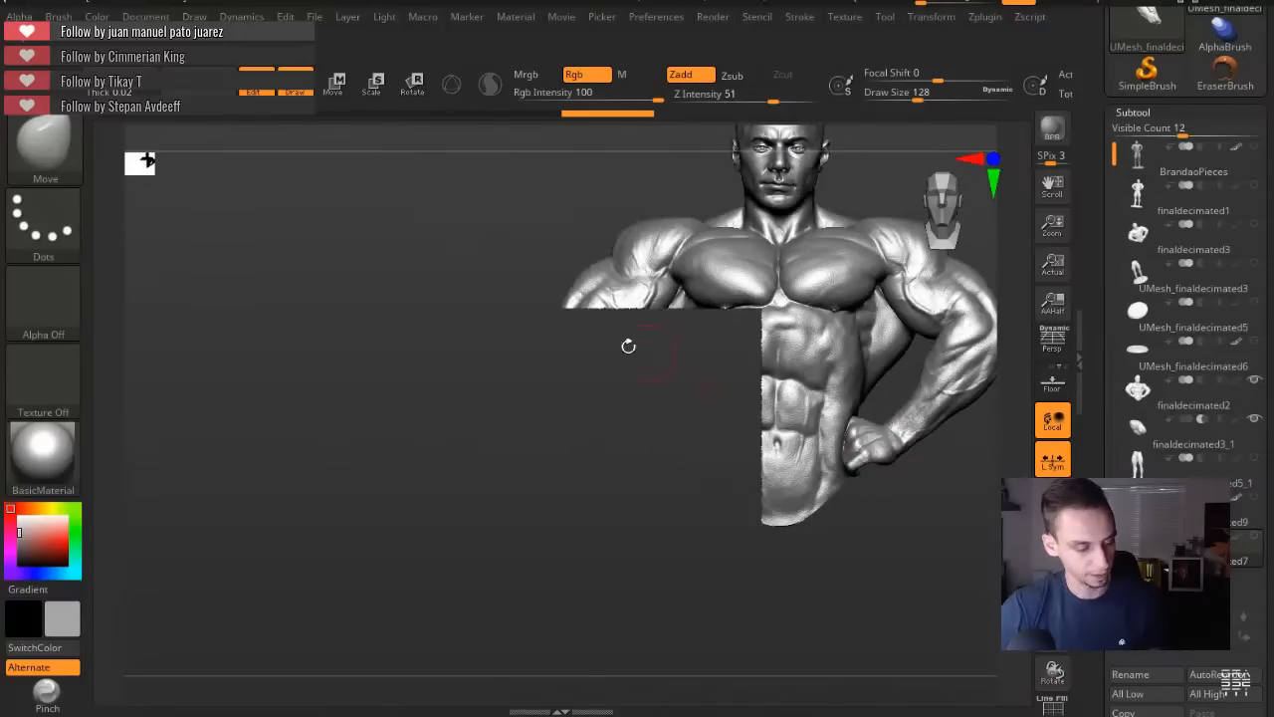
pyautogui.keyDown('ctrl'); pyautogui.keyDown('alt'); pyautogui.keyDown('shift'); pyautogui.moveTo(474, 194); pyautogui.dragTo(752, 386); pyautogui.keyUp('shift'); pyautogui.keyUp('alt'); pyautogui.keyUp('ctrl')
pyautogui.moveTo(429, 442)
pyautogui.mouseDown()
pyautogui.moveTo(503, 447)
pyautogui.moveTo(458, 447)
pyautogui.moveTo(443, 333)
pyautogui.moveTo(455, 392)
pyautogui.moveTo(464, 336)
pyautogui.moveTo(545, 291)
pyautogui.moveTo(339, 388)
pyautogui.moveTo(336, 460)
pyautogui.moveTo(548, 531)
pyautogui.mouseUp()
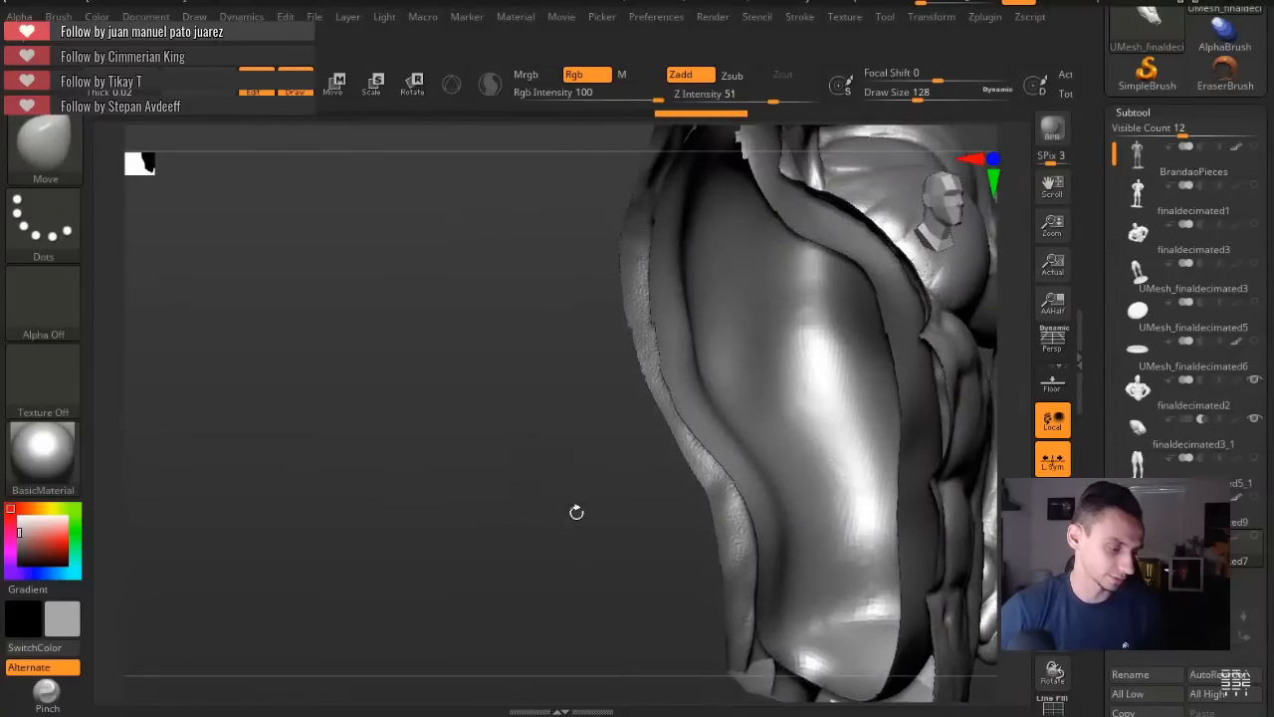
pyautogui.moveTo(534, 450)
pyautogui.mouseDown()
pyautogui.moveTo(501, 429)
pyautogui.moveTo(455, 447)
pyautogui.moveTo(404, 438)
pyautogui.moveTo(414, 450)
pyautogui.moveTo(432, 441)
pyautogui.moveTo(483, 504)
pyautogui.moveTo(458, 455)
pyautogui.moveTo(466, 462)
pyautogui.mouseUp()
pyautogui.hotkey('ctrl', 'shift')
pyautogui.keyDown('ctrl'); pyautogui.keyDown('shift'); pyautogui.click(466, 462); pyautogui.keyUp('shift'); pyautogui.keyUp('ctrl')
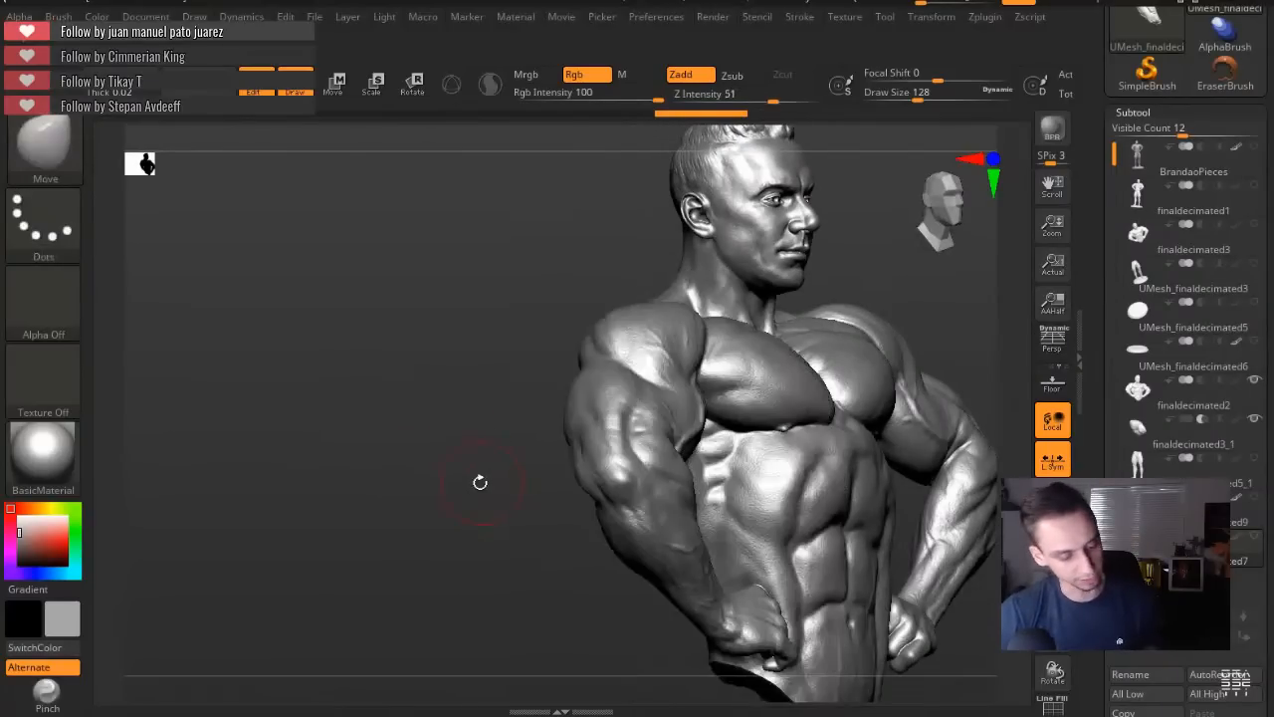
# Isolate the UMesh_finaldecimated5_1 legs and examine the waist connector and the curved connectors beneath both feet.
pyautogui.moveTo(393, 485)
pyautogui.mouseDown()
pyautogui.moveTo(421, 489)
pyautogui.moveTo(329, 435)
pyautogui.moveTo(388, 448)
pyautogui.mouseUp()
pyautogui.moveTo(421, 579)
pyautogui.keyDown('alt'); pyautogui.mouseDown()
pyautogui.moveTo(429, 384)
pyautogui.moveTo(429, 444)
pyautogui.moveTo(409, 467)
pyautogui.moveTo(341, 488)
pyautogui.moveTo(387, 496)
pyautogui.moveTo(441, 477)
pyautogui.mouseUp(); pyautogui.keyUp('alt')
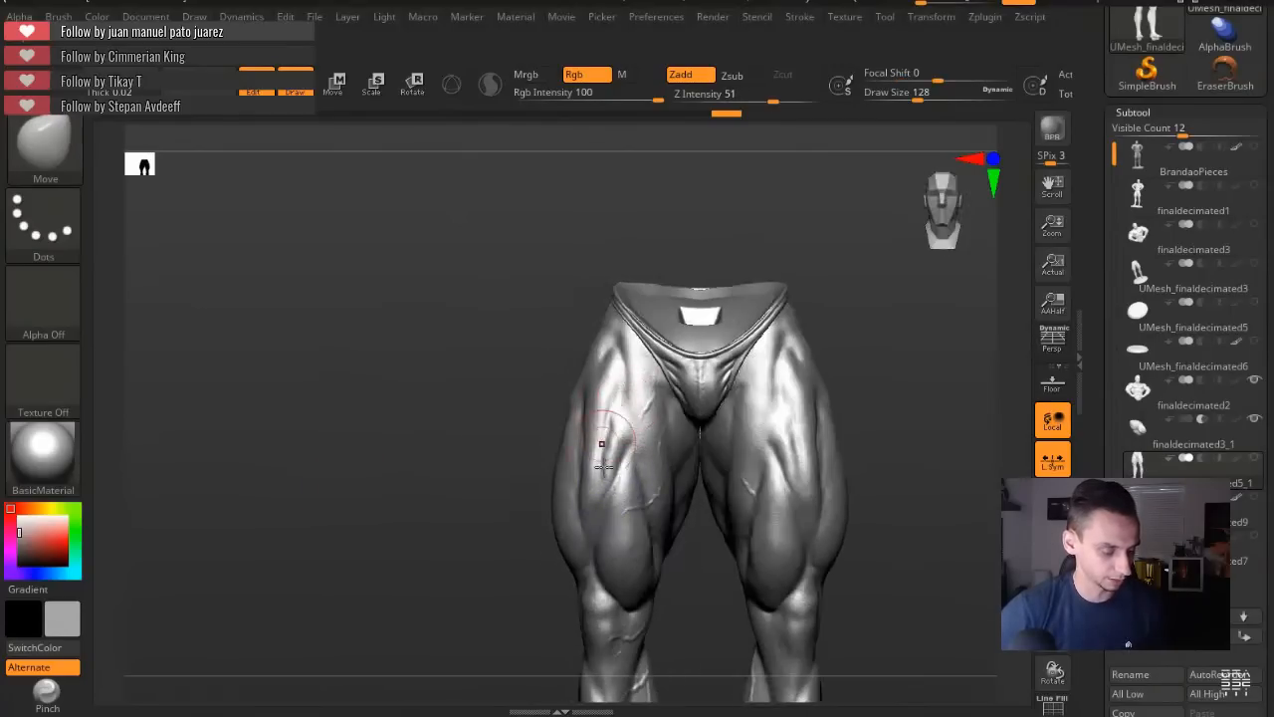
pyautogui.moveTo(427, 419); pyautogui.dragTo(637, 375)
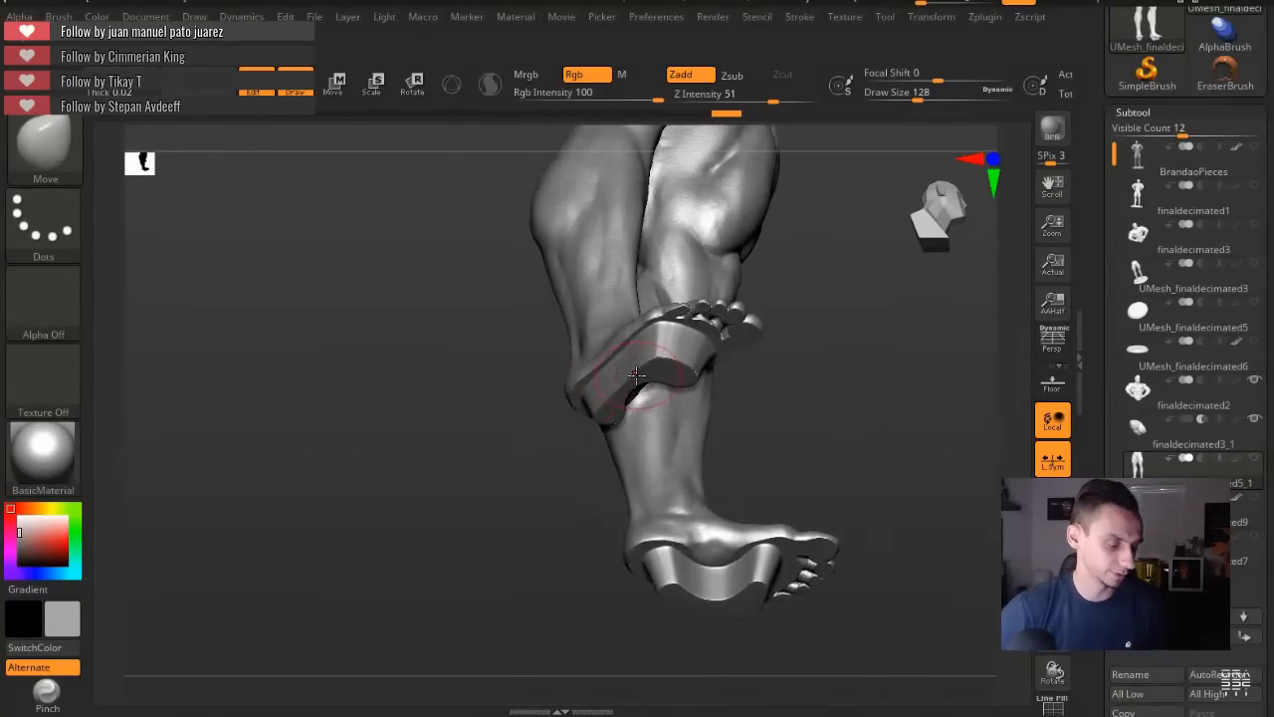
pyautogui.moveTo(414, 435); pyautogui.dragTo(429, 415)
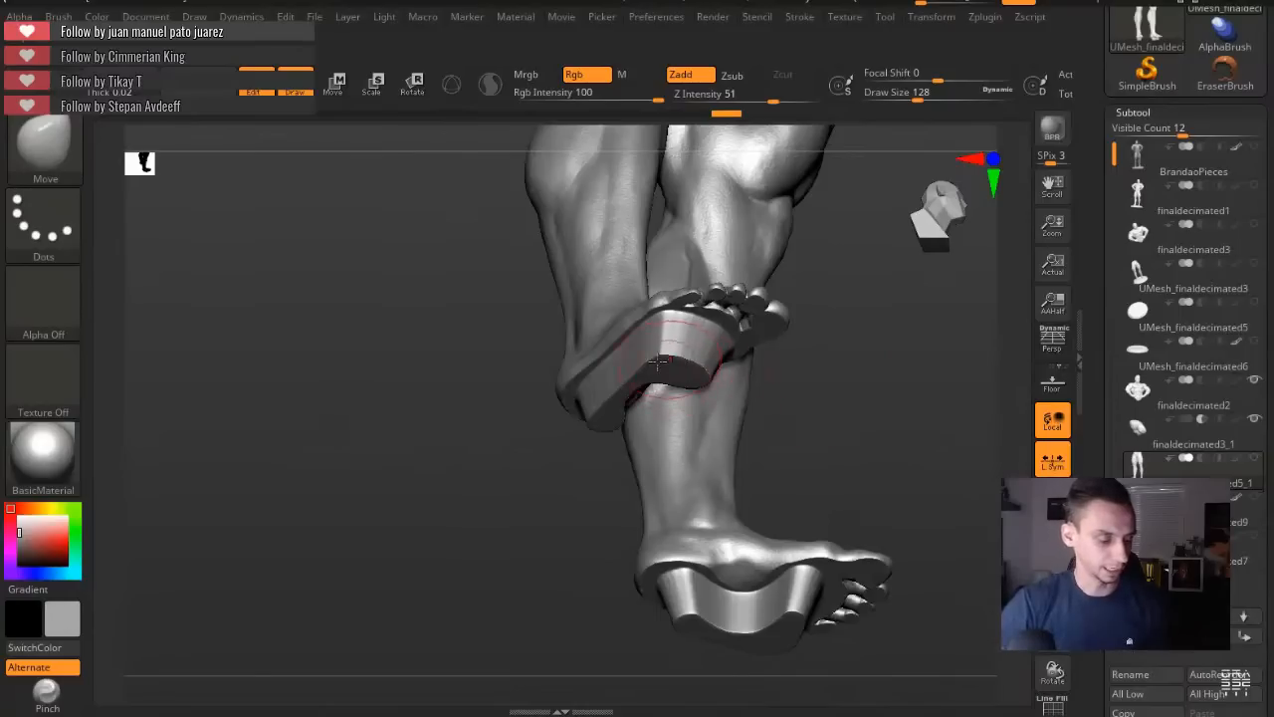
pyautogui.moveTo(452, 371)
pyautogui.mouseDown()
pyautogui.moveTo(484, 329)
pyautogui.moveTo(601, 425)
pyautogui.mouseUp()
pyautogui.moveTo(460, 399)
pyautogui.mouseDown()
pyautogui.moveTo(435, 412)
pyautogui.moveTo(582, 379)
pyautogui.mouseUp()
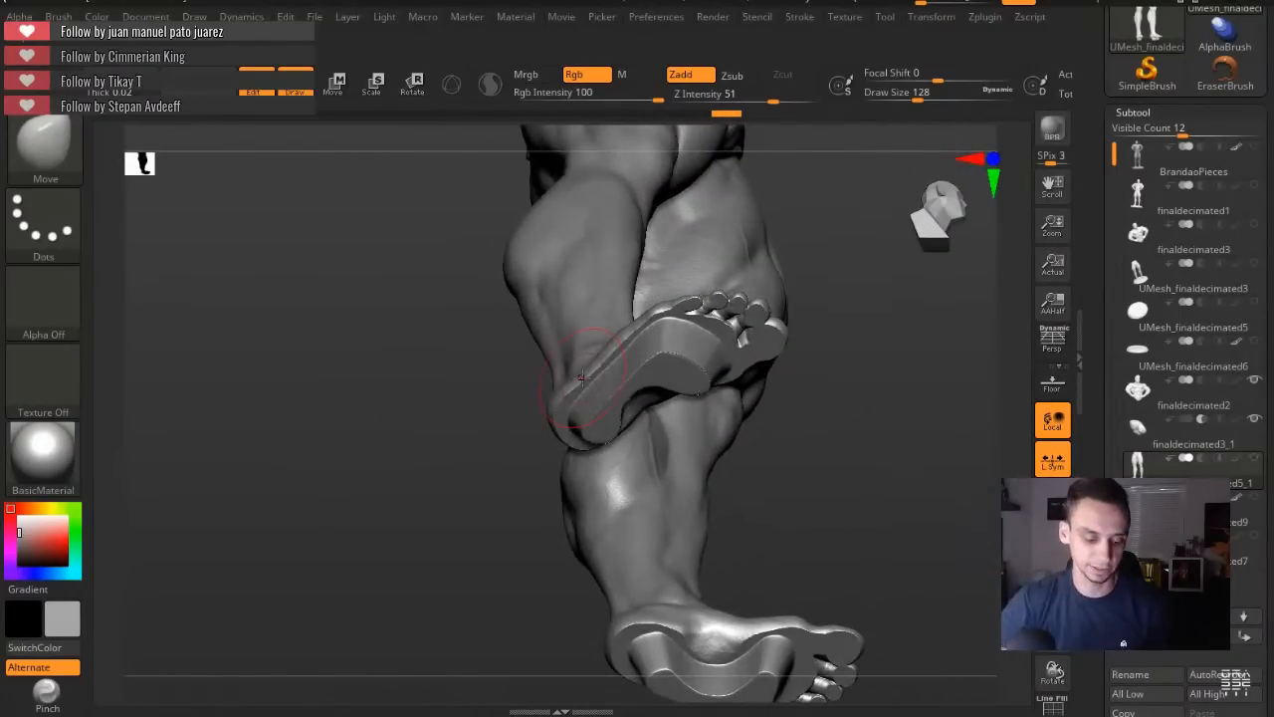
# Select the UMesh_finaldecimated9 base and examine its underside hole and the two foot sockets on top.
pyautogui.press('Down')
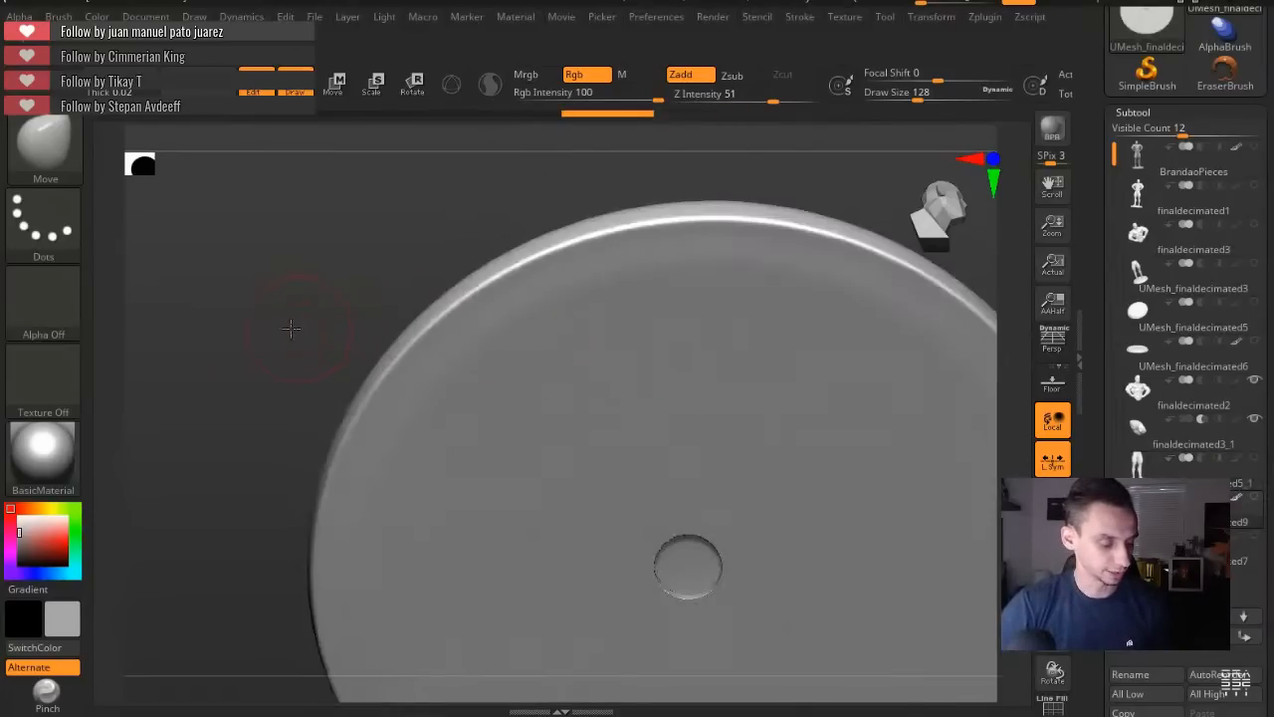
pyautogui.press('f')
pyautogui.moveTo(315, 322)
pyautogui.mouseDown()
pyautogui.moveTo(332, 481)
pyautogui.moveTo(319, 507)
pyautogui.moveTo(365, 464)
pyautogui.moveTo(348, 510)
pyautogui.moveTo(370, 531)
pyautogui.moveTo(365, 561)
pyautogui.moveTo(387, 569)
pyautogui.moveTo(329, 525)
pyautogui.mouseUp()
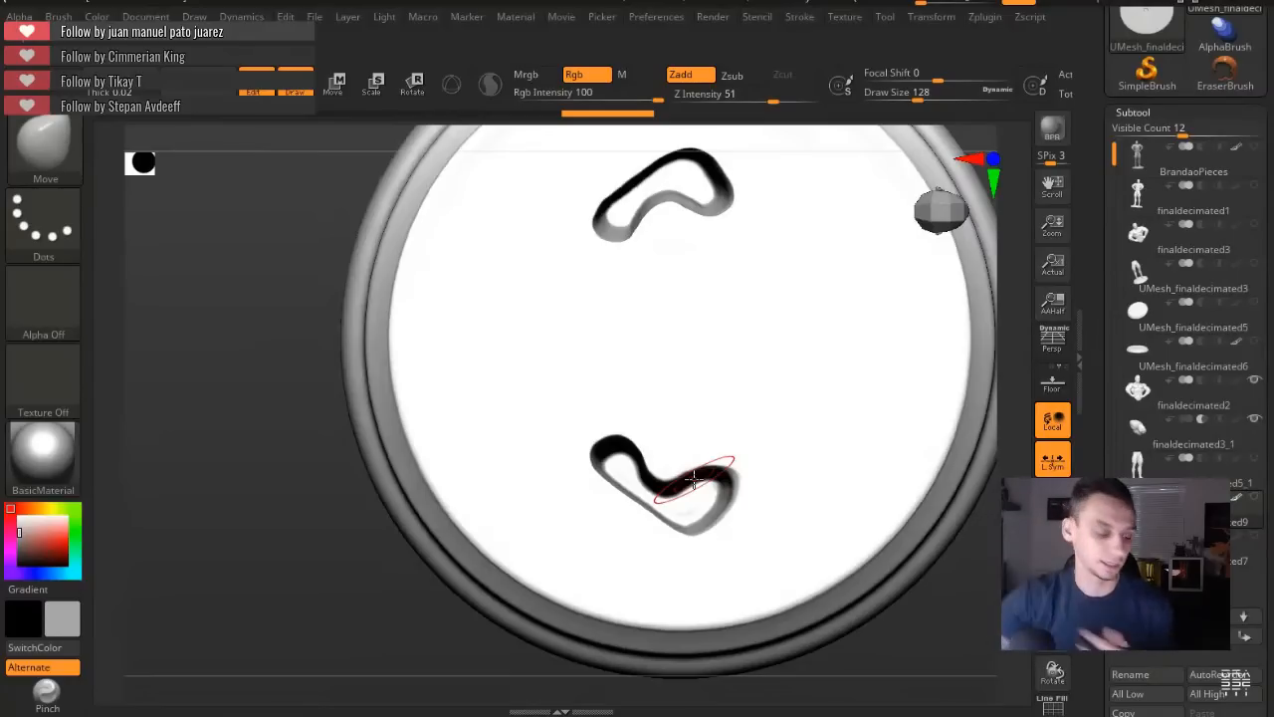
pyautogui.moveTo(285, 455); pyautogui.dragTo(250, 389)
pyautogui.moveTo(331, 350); pyautogui.dragTo(607, 353)
# Inspect the UMesh_finaldecimated6 subtool in comparison with the UMesh_finaldecimated9 base.
pyautogui.click(1134, 352)
pyautogui.keyDown('alt'); pyautogui.moveTo(322, 430); pyautogui.dragTo(368, 355); pyautogui.keyUp('alt')
pyautogui.click(1137, 508)
pyautogui.keyDown('shift'); pyautogui.moveTo(462, 323); pyautogui.dragTo(535, 398); pyautogui.keyUp('shift')
pyautogui.moveTo(536, 474)
pyautogui.keyDown('alt'); pyautogui.mouseDown()
pyautogui.moveTo(568, 488)
pyautogui.moveTo(628, 468)
pyautogui.mouseUp(); pyautogui.keyUp('alt')
pyautogui.moveTo(628, 469)
pyautogui.mouseDown()
pyautogui.moveTo(563, 480)
pyautogui.moveTo(534, 424)
pyautogui.mouseUp()
# Temporarily hide part of the UMesh_finaldecimated9 base to examine its hollow cross-section and foot sockets, and restore the full mesh.
pyautogui.moveTo(442, 560)
pyautogui.keyDown('ctrl'); pyautogui.keyDown('alt'); pyautogui.keyDown('shift'); pyautogui.mouseDown()
pyautogui.moveTo(635, 188)
pyautogui.moveTo(684, 205)
pyautogui.mouseUp(); pyautogui.keyUp('shift'); pyautogui.keyUp('alt'); pyautogui.keyUp('ctrl')
pyautogui.moveTo(397, 363)
pyautogui.mouseDown()
pyautogui.moveTo(465, 372)
pyautogui.moveTo(647, 519)
pyautogui.moveTo(620, 489)
pyautogui.moveTo(620, 515)
pyautogui.moveTo(607, 514)
pyautogui.moveTo(603, 464)
pyautogui.moveTo(611, 480)
pyautogui.mouseUp()
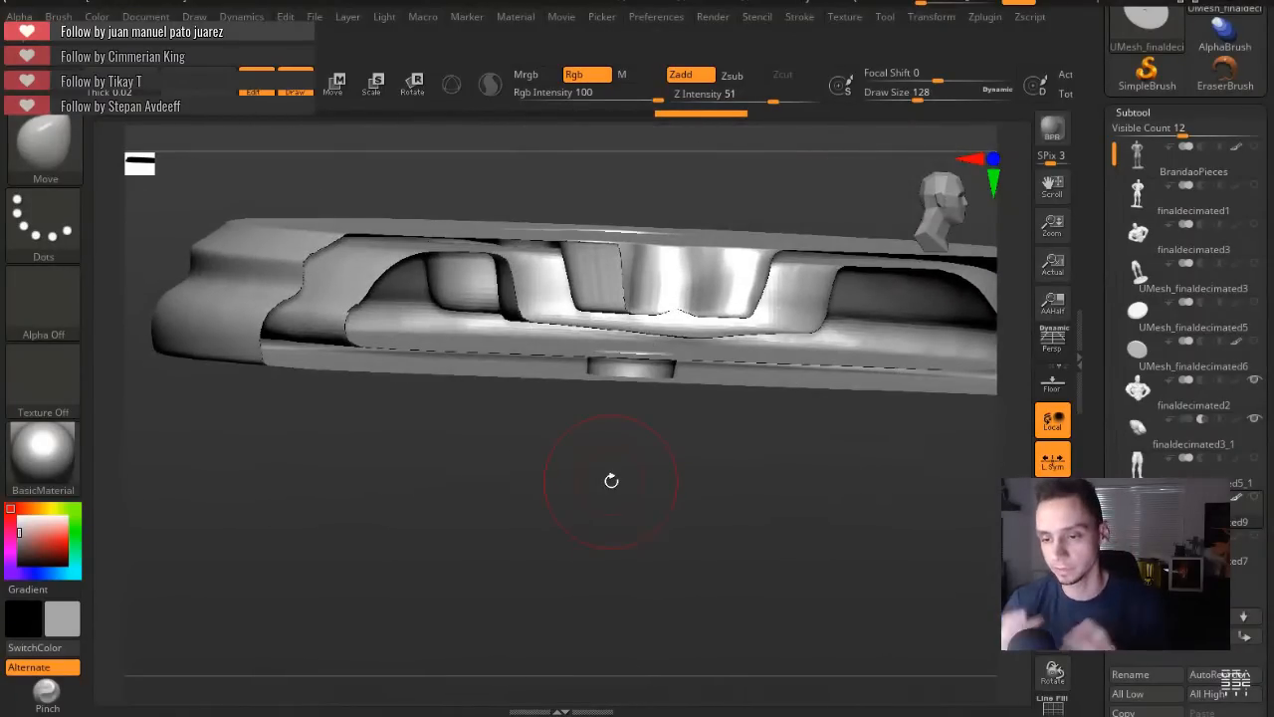
pyautogui.moveTo(847, 496); pyautogui.dragTo(584, 545)
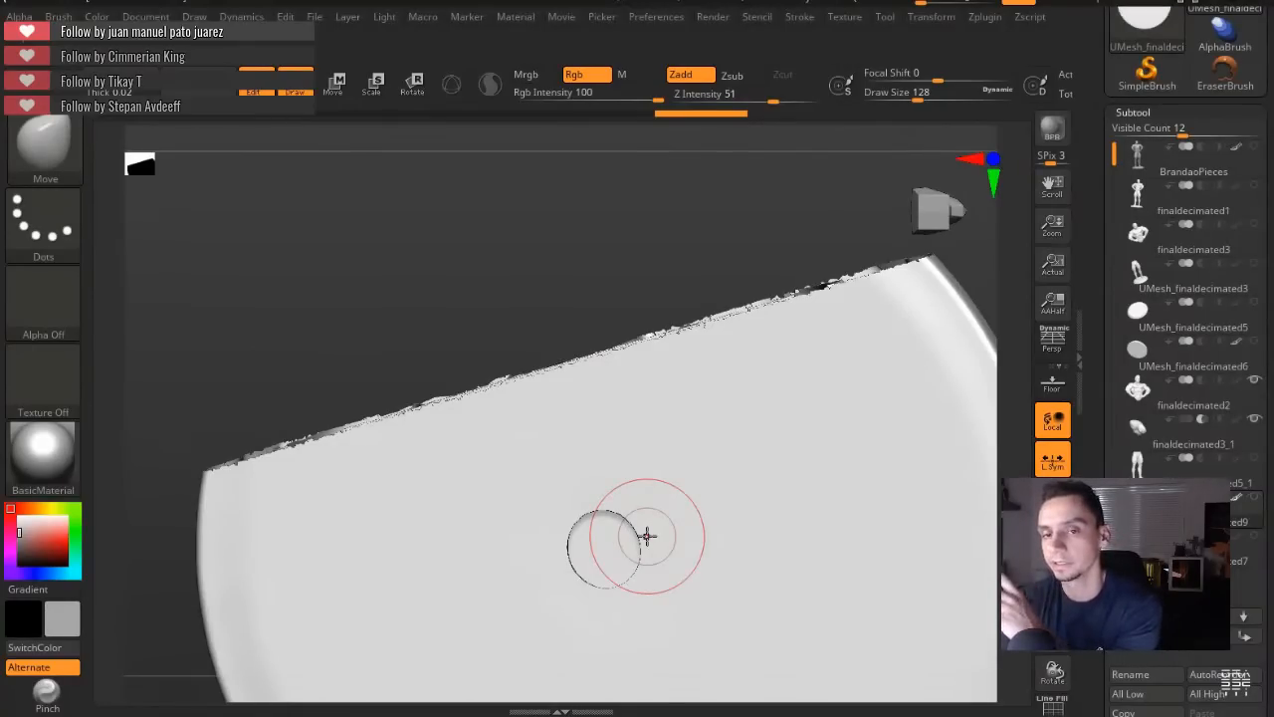
pyautogui.moveTo(461, 205); pyautogui.dragTo(478, 501)
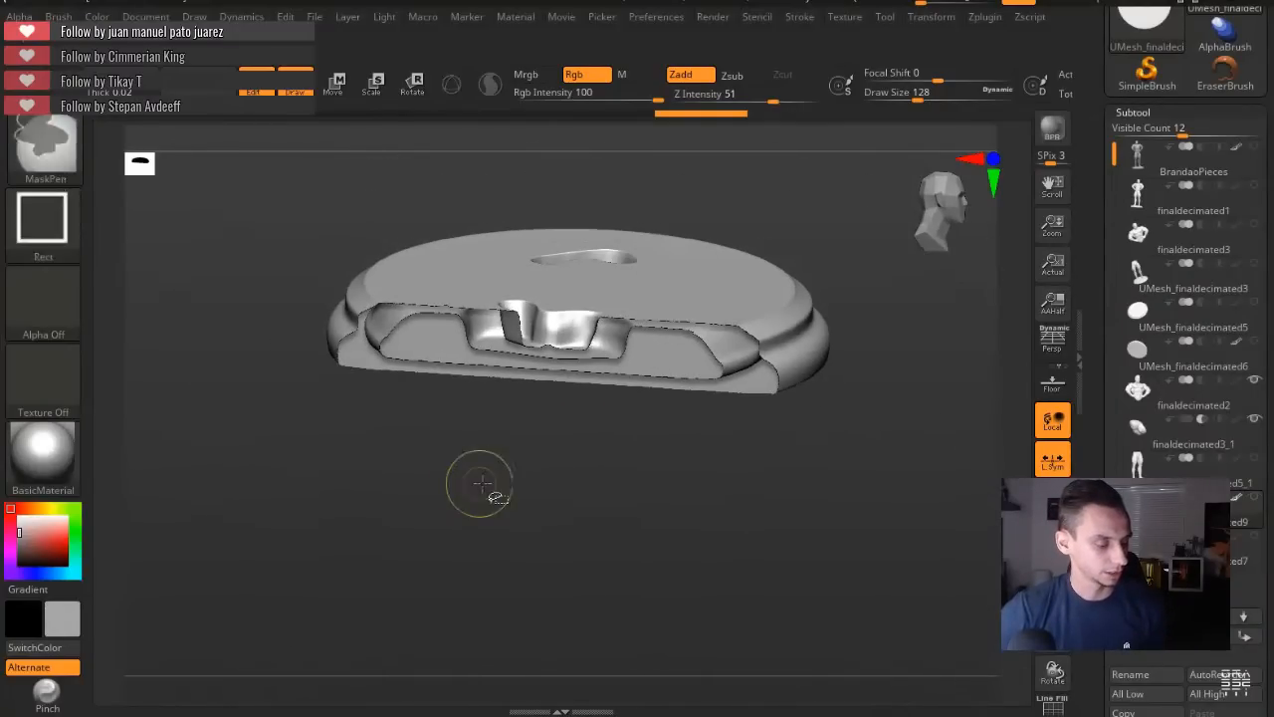
pyautogui.keyDown('ctrl'); pyautogui.keyDown('shift'); pyautogui.click(509, 500); pyautogui.keyUp('shift'); pyautogui.keyUp('ctrl')
# Select the UMesh_finaldecimated7 torso and display it with the legs and base, hiding the finaldecimated2 torso.
pyautogui.keyDown('alt'); pyautogui.moveTo(768, 522); pyautogui.dragTo(808, 530); pyautogui.keyUp('alt')
pyautogui.click(1195, 549)
pyautogui.keyDown('alt'); pyautogui.moveTo(814, 487); pyautogui.dragTo(826, 594); pyautogui.keyUp('alt')
pyautogui.keyDown('alt'); pyautogui.moveTo(835, 447); pyautogui.dragTo(967, 538); pyautogui.keyUp('alt')
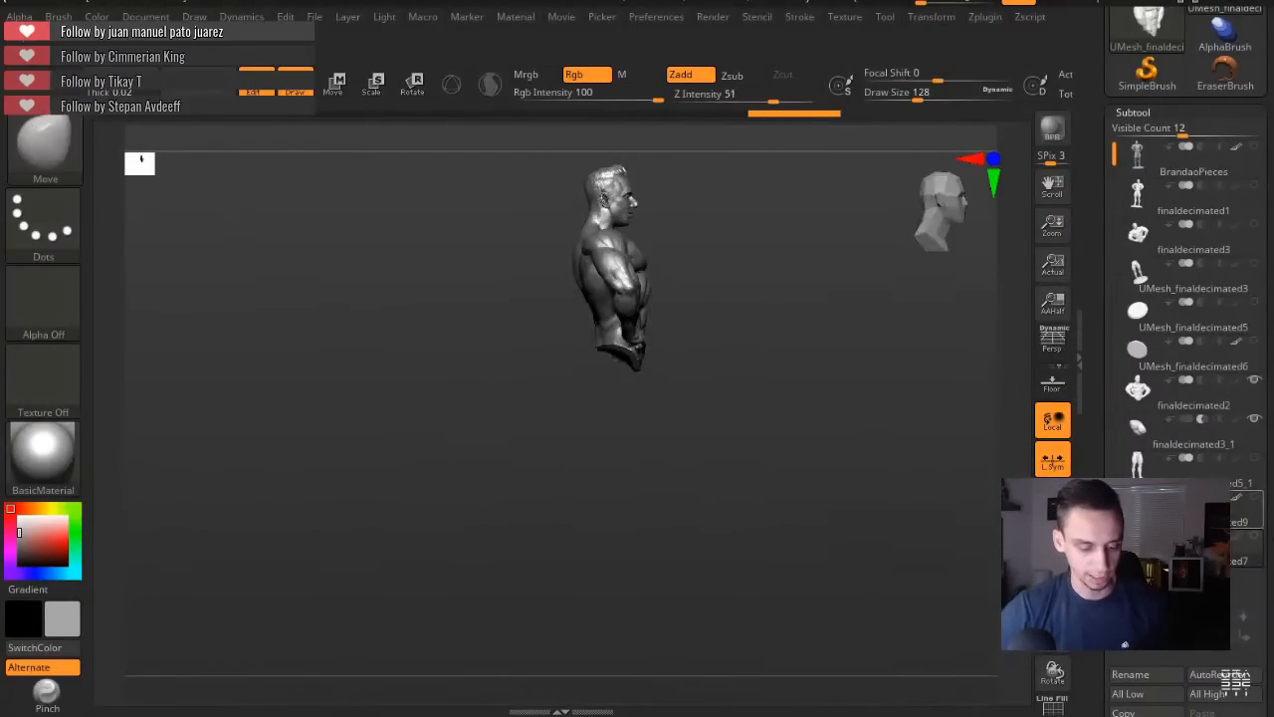
pyautogui.moveTo(827, 407); pyautogui.dragTo(1009, 421)
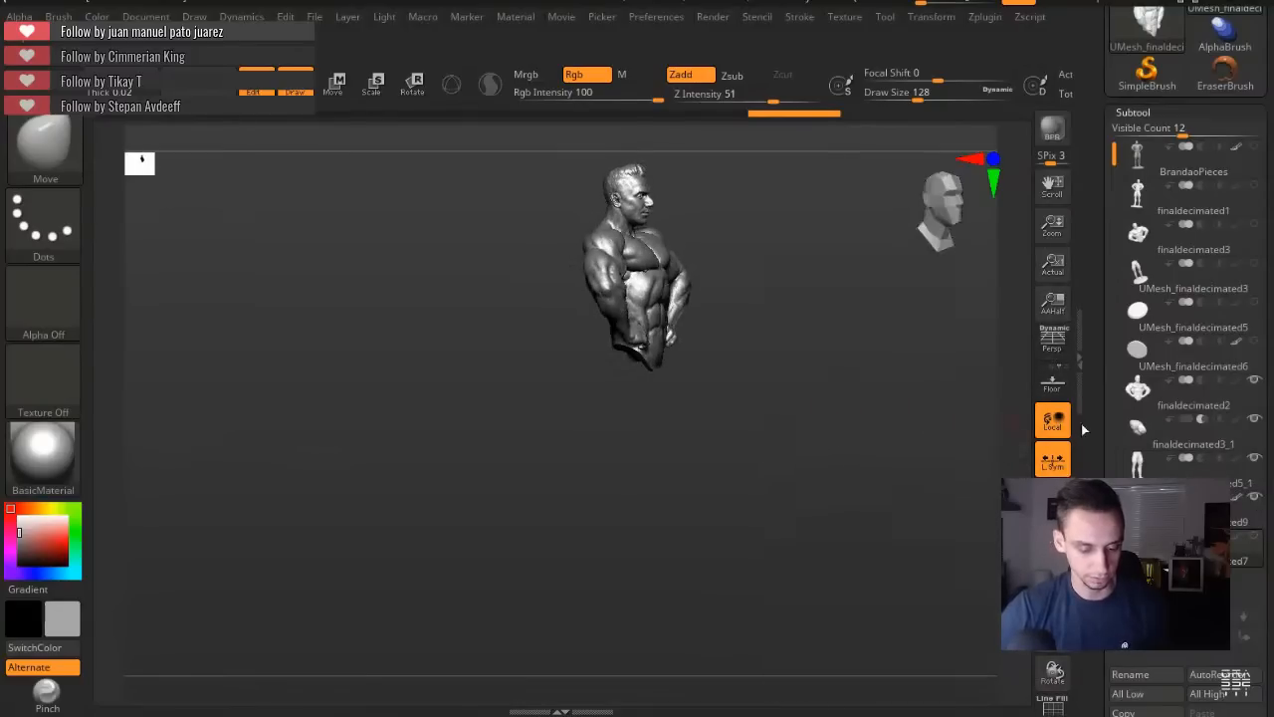
pyautogui.click(1254, 380)
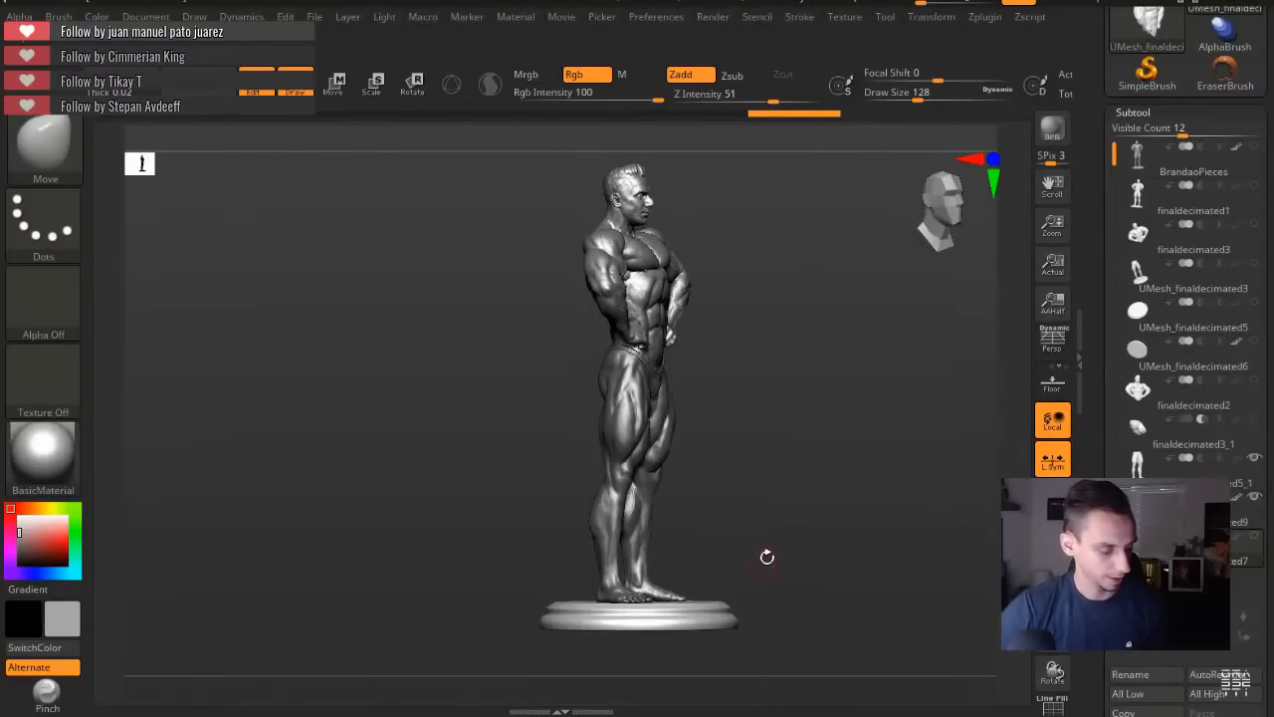
# Turn on perspective, inspect the waist seam from the front, and isolate the UMesh_finaldecimated5_1 legs.
pyautogui.moveTo(767, 556); pyautogui.dragTo(501, 487)
pyautogui.press('p')
pyautogui.keyDown('alt'); pyautogui.moveTo(478, 531); pyautogui.dragTo(534, 497); pyautogui.keyUp('alt')
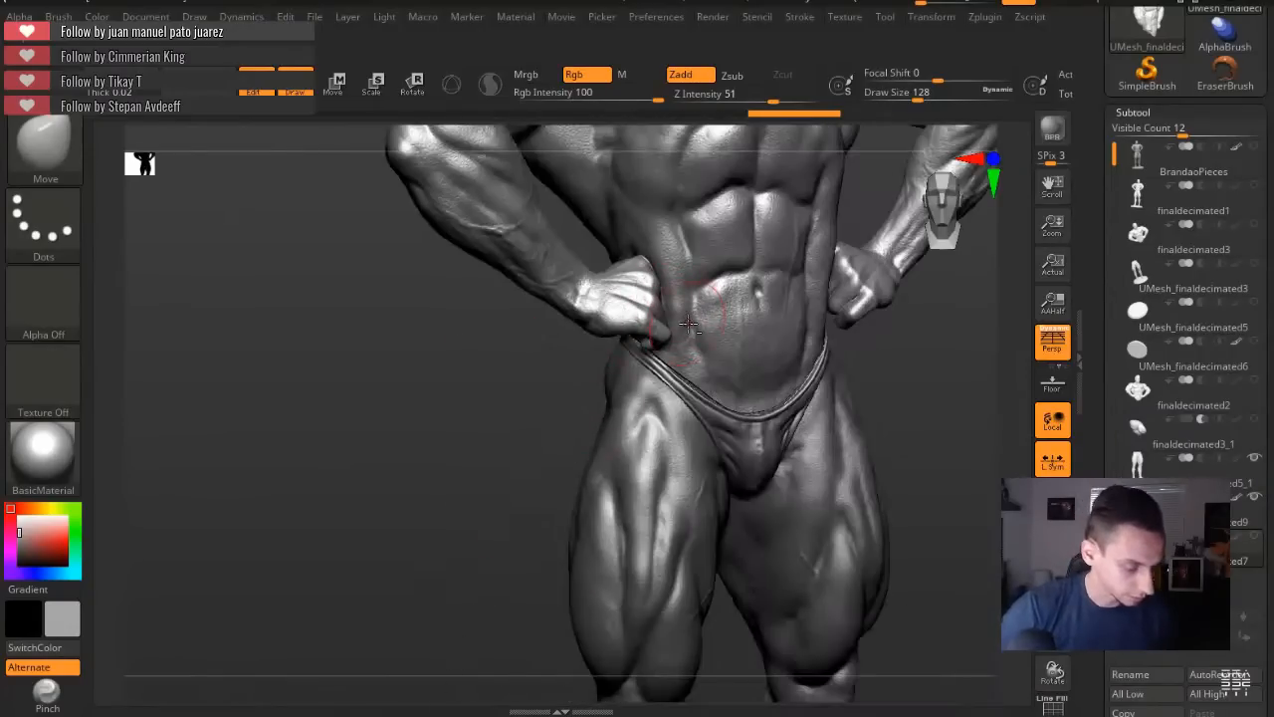
pyautogui.keyDown('alt'); pyautogui.moveTo(432, 390); pyautogui.dragTo(447, 580); pyautogui.keyUp('alt')
pyautogui.hotkey('shift', 's')
pyautogui.keyDown('alt'); pyautogui.click(672, 633); pyautogui.keyUp('alt')
pyautogui.hotkey('shift', 's')
pyautogui.keyDown('alt'); pyautogui.moveTo(515, 650); pyautogui.dragTo(478, 320); pyautogui.keyUp('alt')
# Mask the legs by cavity at intensity 100 and switch off the mask display.
pyautogui.moveTo(1096, 557); pyautogui.dragTo(1098, 239)
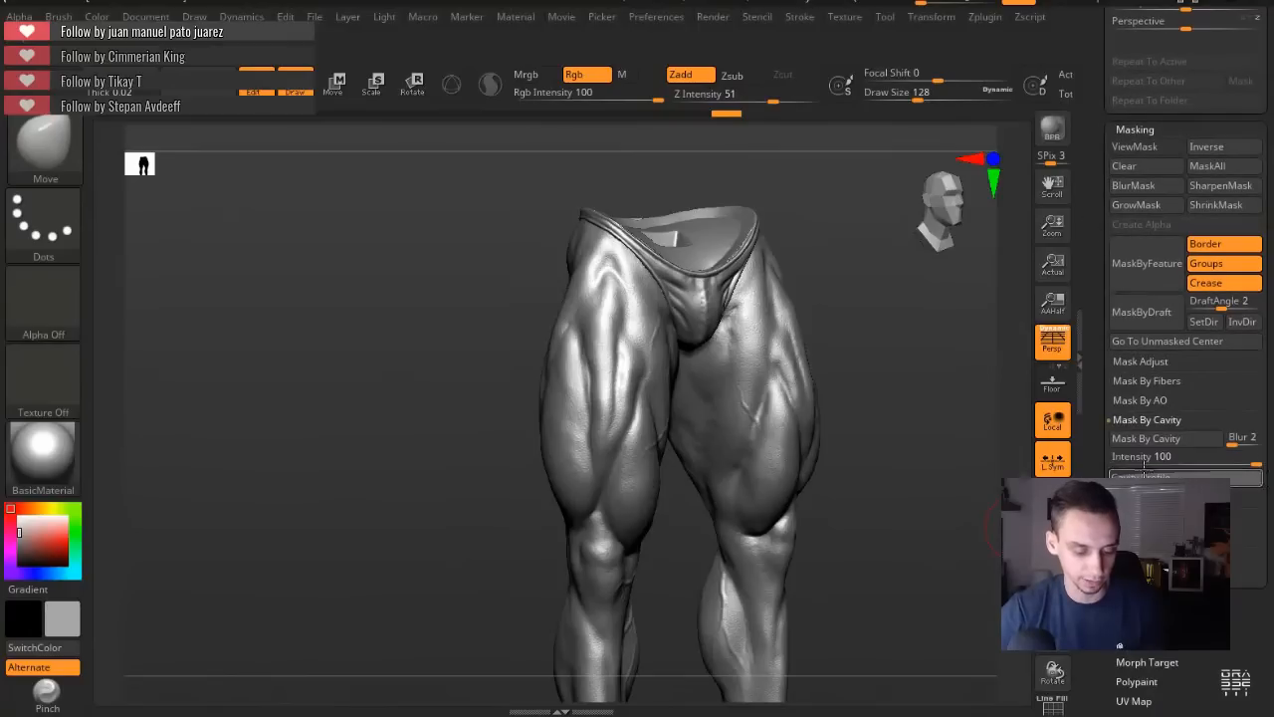
pyautogui.click(1145, 476)
pyautogui.click(1135, 147)
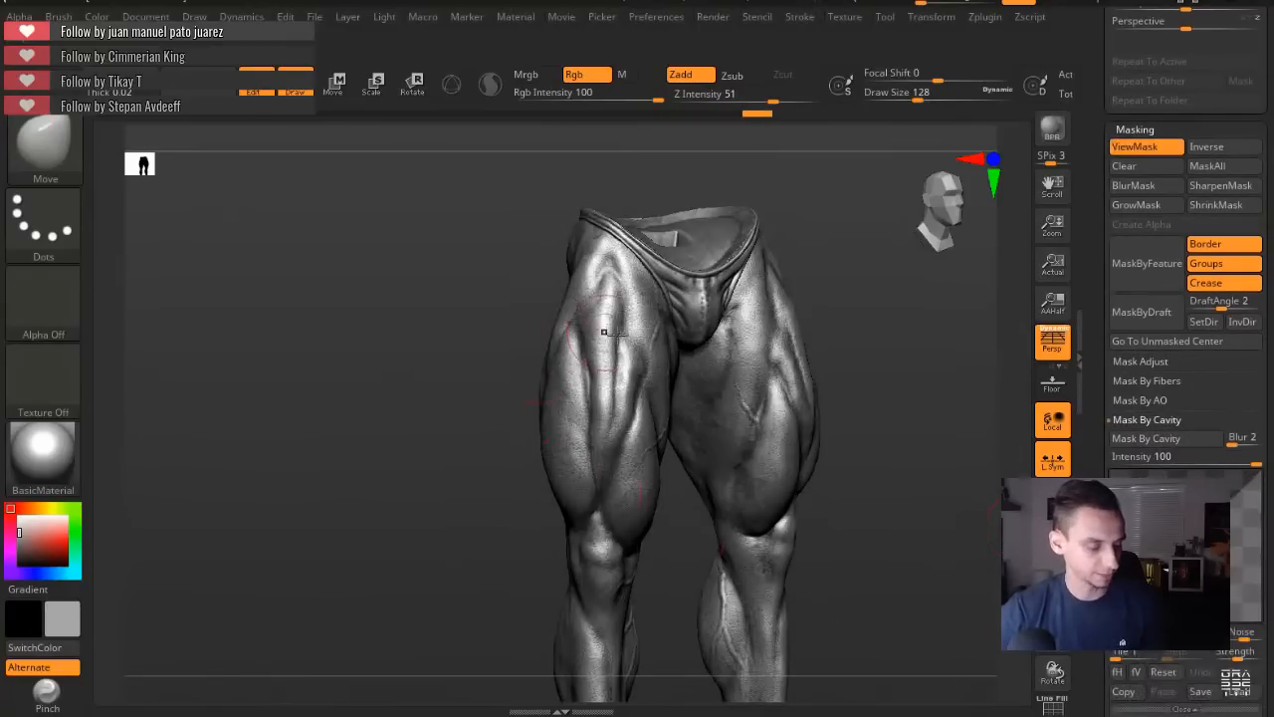
pyautogui.click(1155, 151)
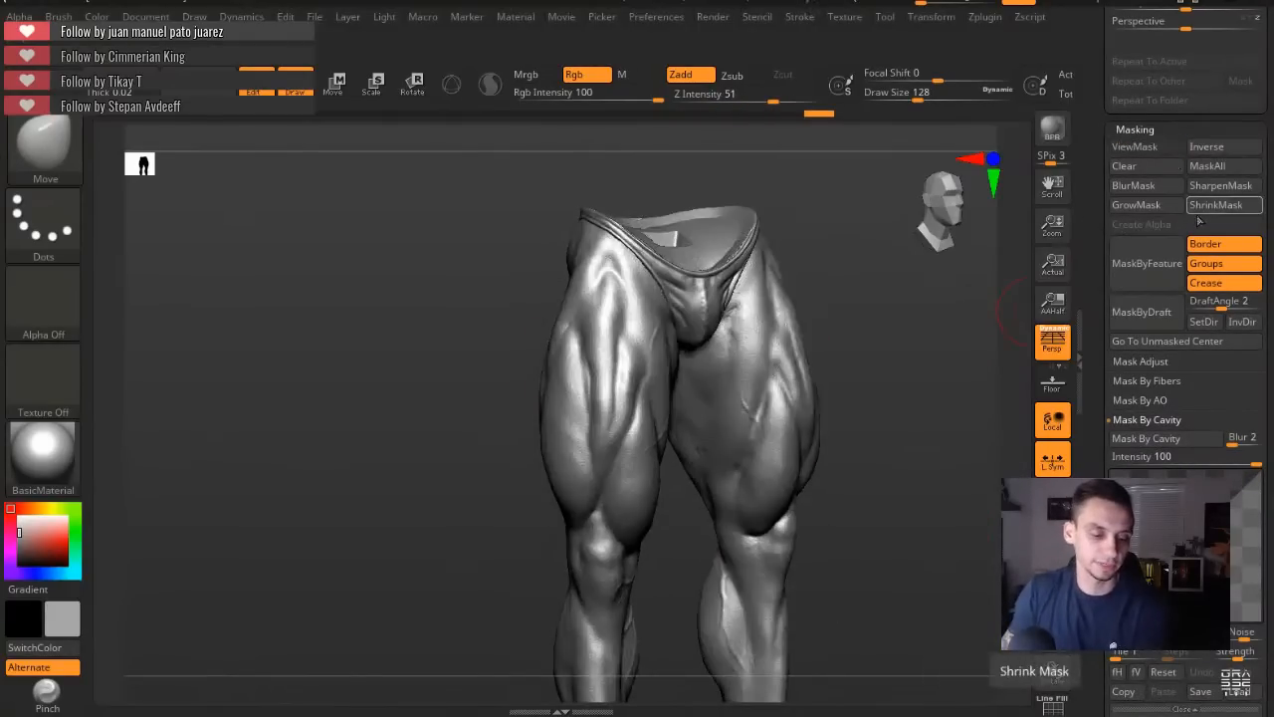
# Apply an Inflate deformation of -.2 to the legs and inspect the skin detail up close.
pyautogui.moveTo(1269, 251); pyautogui.dragTo(1270, 345)
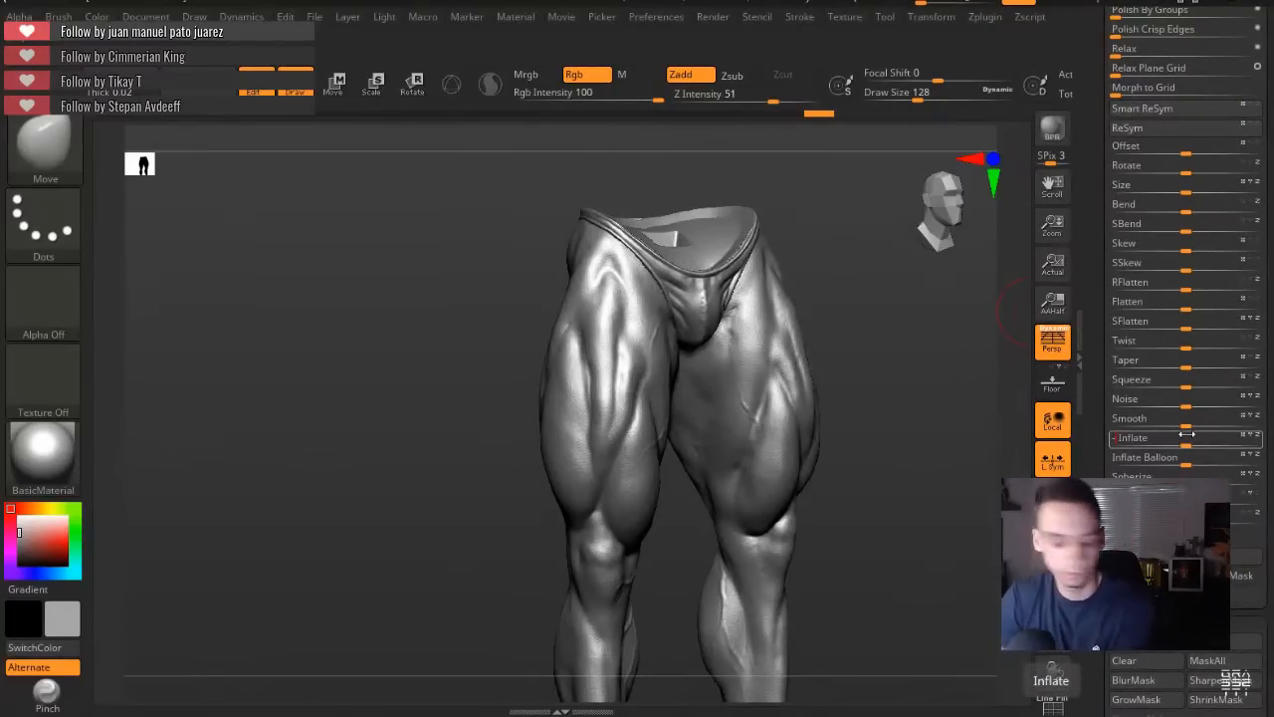
pyautogui.click(1186, 435)
pyautogui.write('-1')
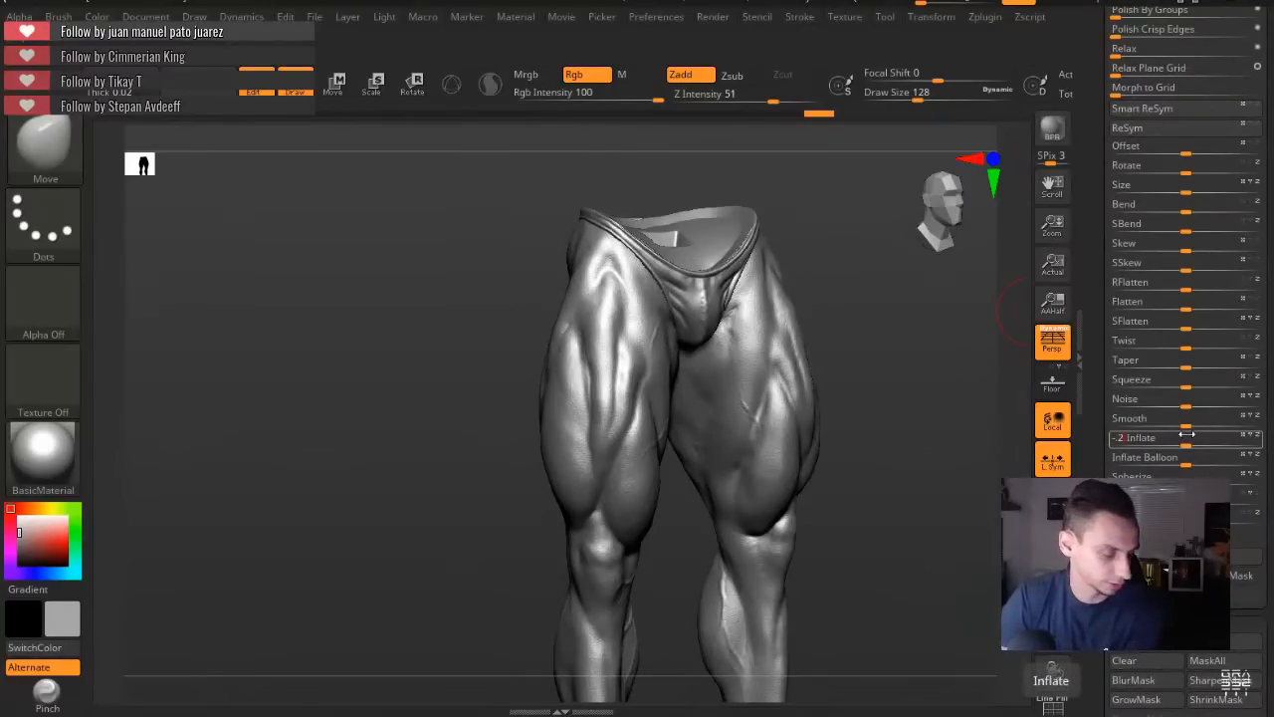
pyautogui.press('Return')
pyautogui.moveTo(421, 427)
pyautogui.keyDown('ctrl'); pyautogui.mouseDown(button='right')
pyautogui.moveTo(464, 475)
pyautogui.moveTo(358, 458)
pyautogui.mouseUp(button='right'); pyautogui.keyUp('ctrl')
pyautogui.keyDown('ctrl'); pyautogui.moveTo(375, 435); pyautogui.dragTo(364, 473); pyautogui.keyUp('ctrl')
pyautogui.moveTo(344, 452); pyautogui.dragTo(219, 468, button='right')
pyautogui.moveTo(370, 520); pyautogui.dragTo(371, 528)
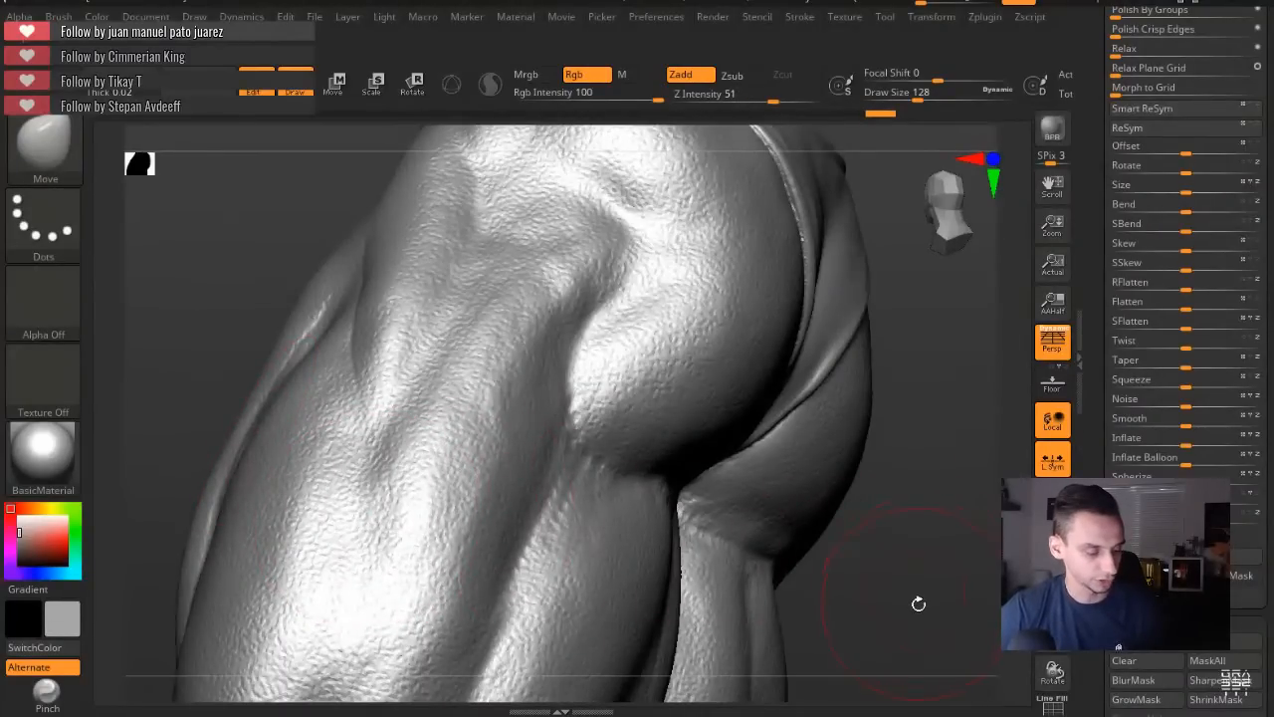
# Show the UMesh_finaldecimated7 torso together with the legs and base, and review the assembled figure.
pyautogui.press('f')
pyautogui.moveTo(335, 396); pyautogui.dragTo(380, 462, button='right')
pyautogui.moveTo(1096, 417); pyautogui.dragTo(1096, 642)
pyautogui.moveTo(1096, 597); pyautogui.dragTo(1097, 647)
pyautogui.moveTo(1099, 262); pyautogui.dragTo(1105, 440)
pyautogui.click(1255, 372)
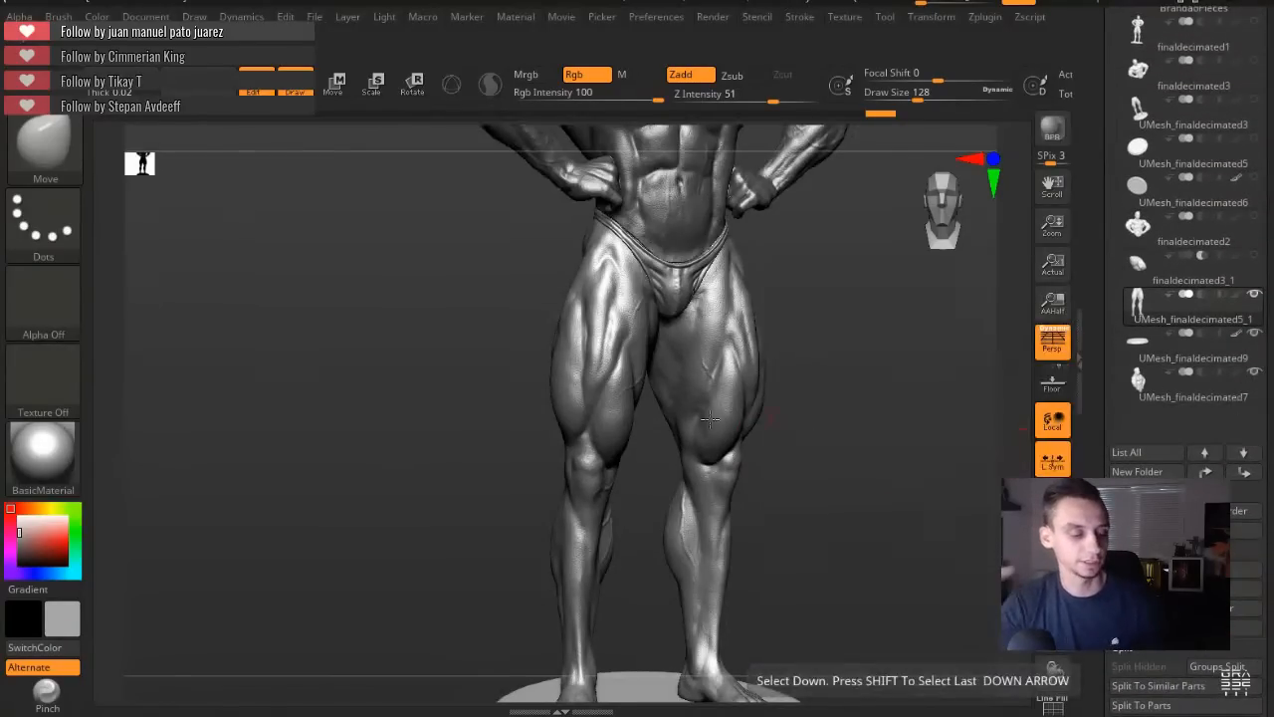
pyautogui.keyDown('alt'); pyautogui.moveTo(415, 372); pyautogui.dragTo(447, 391, button='right'); pyautogui.keyUp('alt')
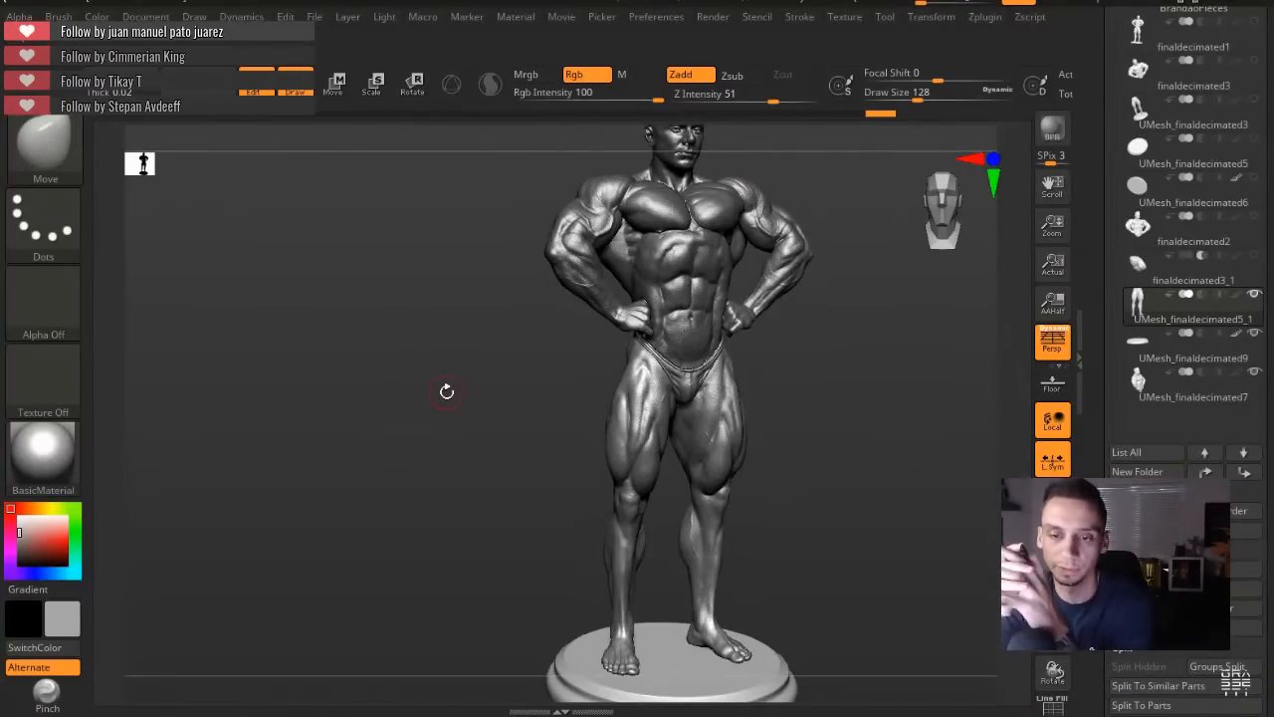
pyautogui.moveTo(442, 420)
pyautogui.mouseDown(button='right')
pyautogui.moveTo(455, 419)
pyautogui.moveTo(449, 429)
pyautogui.mouseUp(button='right')
pyautogui.moveTo(453, 440); pyautogui.dragTo(512, 419)
# Isolate the UMesh_finaldecimated9 base, turn off perspective, and draw a straight vertical transpose line across its side.
pyautogui.click(1133, 352)
pyautogui.moveTo(410, 513); pyautogui.dragTo(523, 348)
pyautogui.press('r')
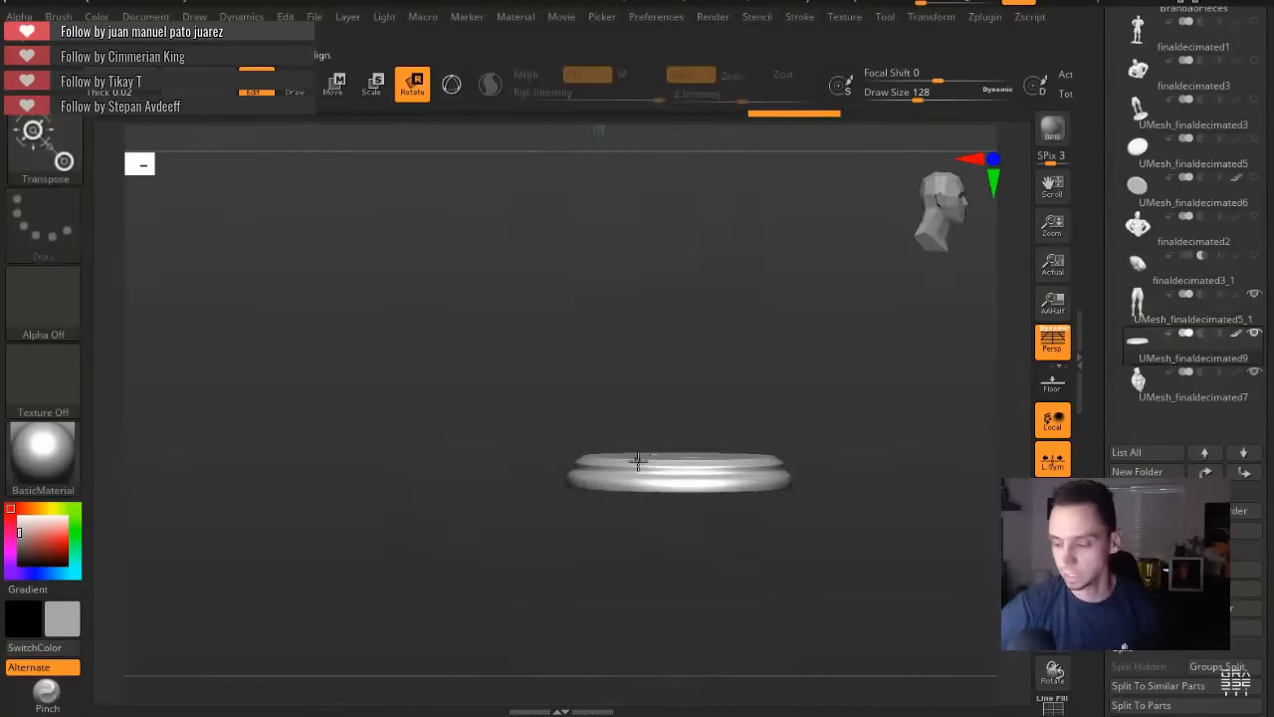
pyautogui.press('p')
pyautogui.keyDown('shift'); pyautogui.moveTo(655, 474); pyautogui.dragTo(655, 522); pyautogui.keyUp('shift')
# Return to draw mode and examine the two foot sockets in the base from above.
pyautogui.moveTo(438, 462)
pyautogui.mouseDown()
pyautogui.moveTo(416, 465)
pyautogui.moveTo(464, 498)
pyautogui.moveTo(464, 532)
pyautogui.moveTo(475, 497)
pyautogui.moveTo(432, 447)
pyautogui.moveTo(470, 441)
pyautogui.mouseUp()
pyautogui.press('q')
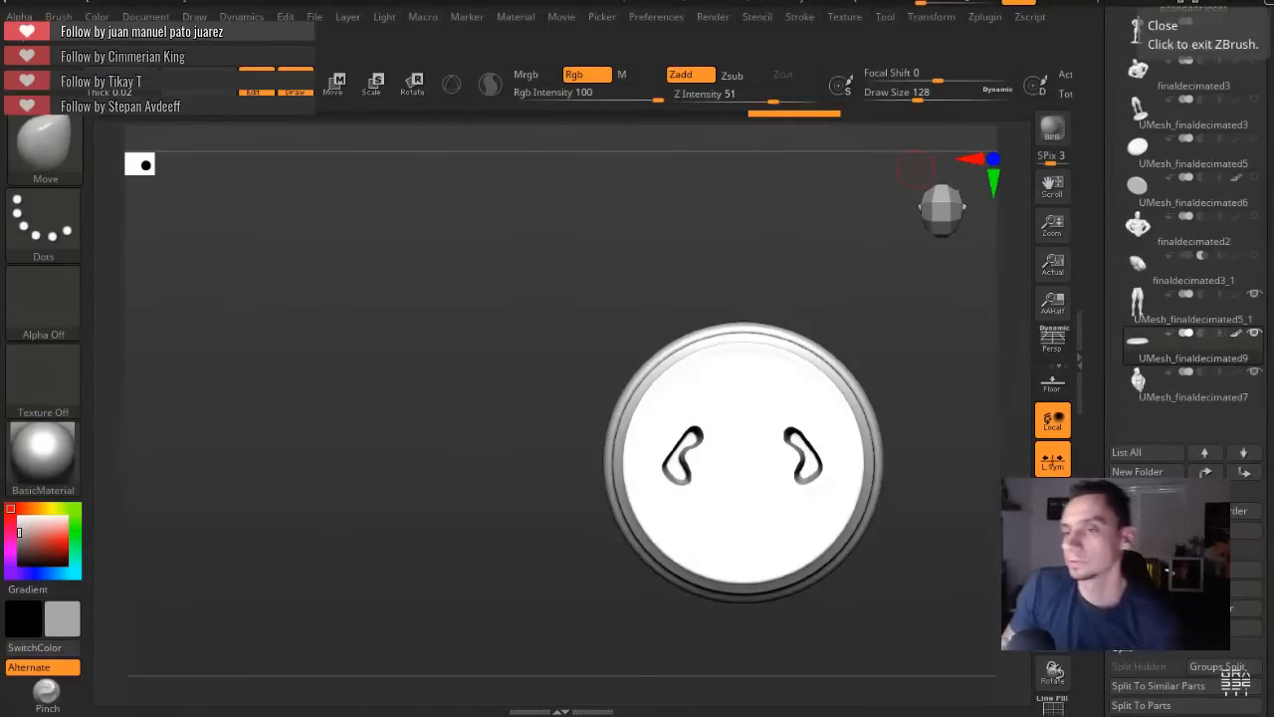
pyautogui.moveTo(558, 303); pyautogui.dragTo(584, 280)
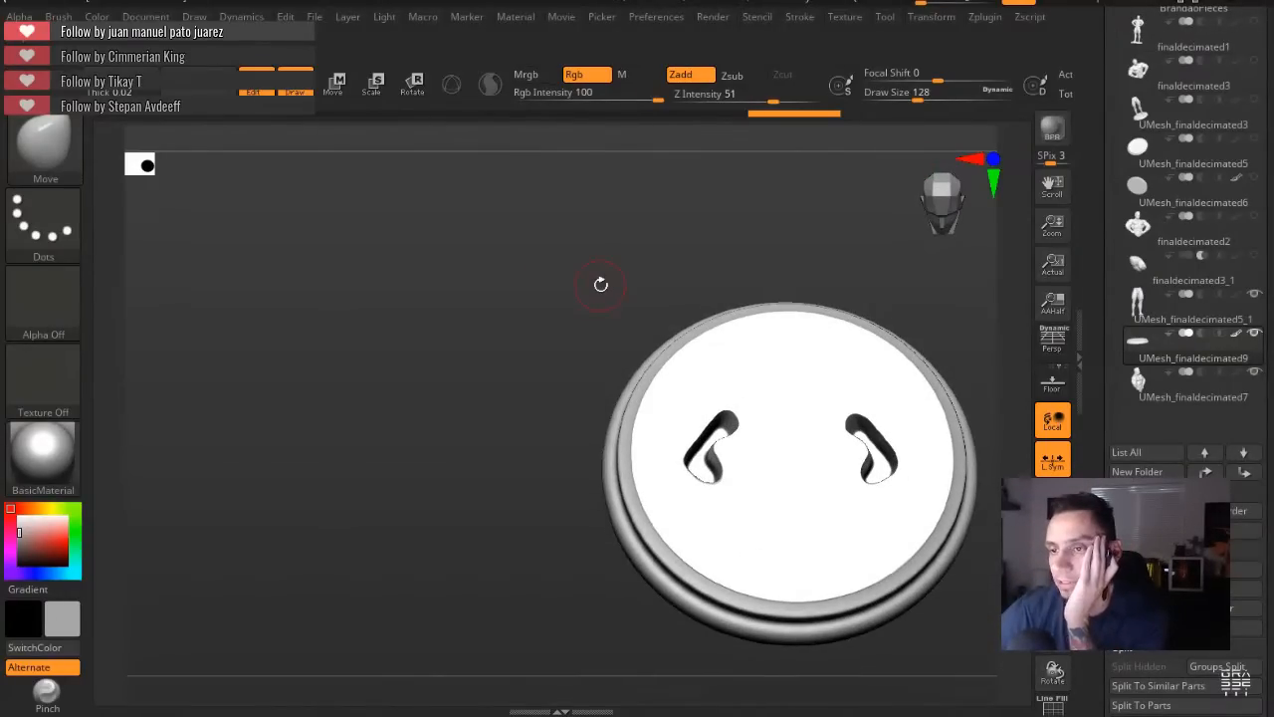
pyautogui.moveTo(498, 330); pyautogui.dragTo(524, 329)
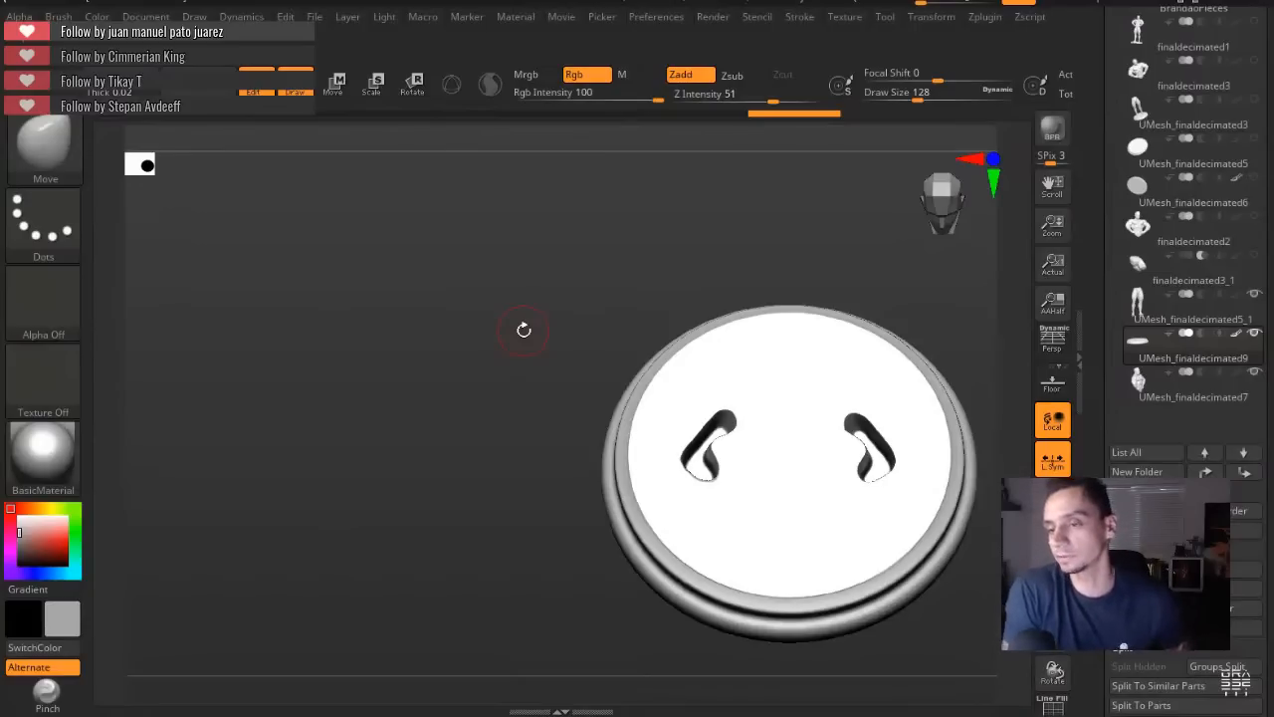
# Show the whole figure from the front and preview the finaldecimated3_1 core in the subtool list.
pyautogui.hotkey('alt', 's')
pyautogui.moveTo(485, 261); pyautogui.dragTo(476, 551)
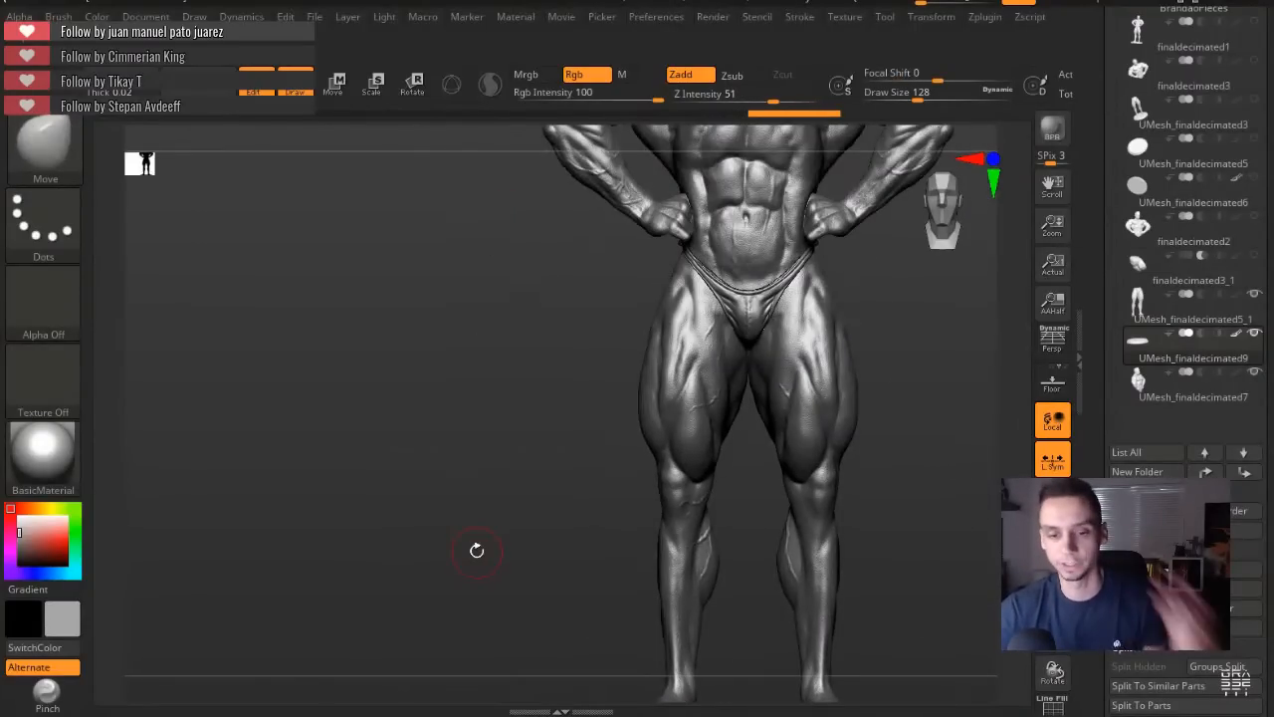
pyautogui.moveTo(494, 332); pyautogui.dragTo(512, 454)
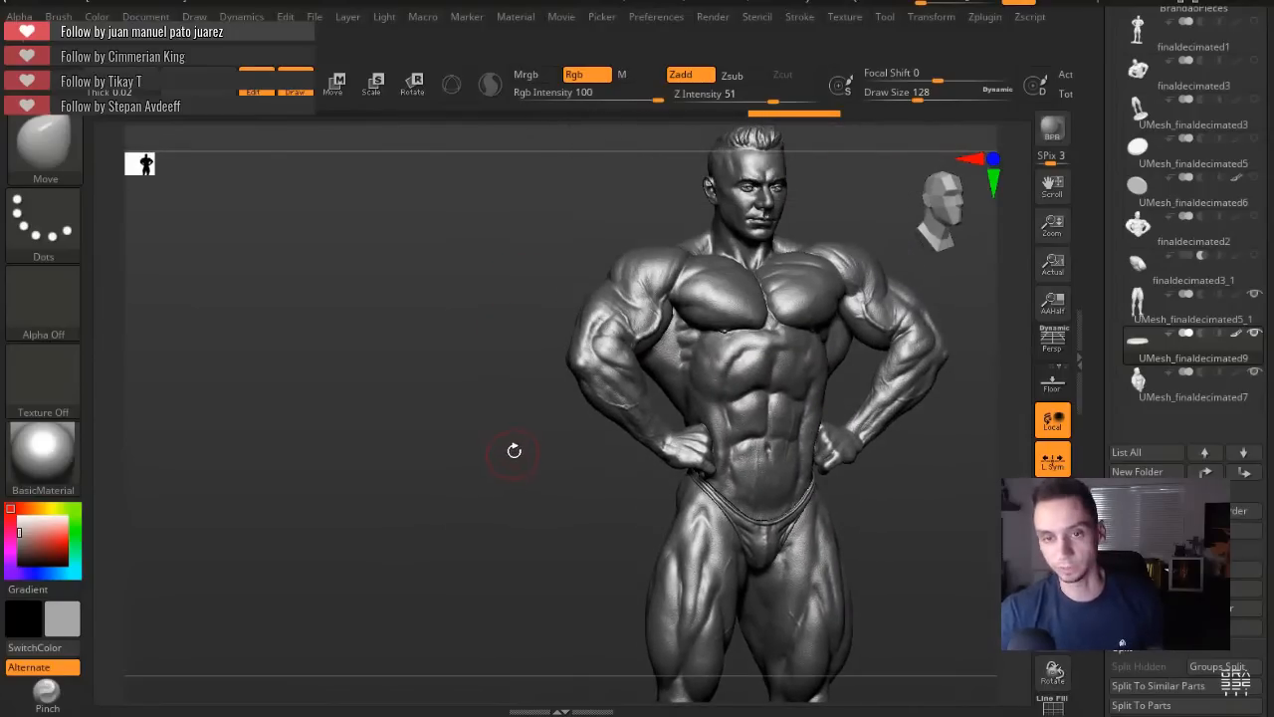
pyautogui.moveTo(1192, 268)
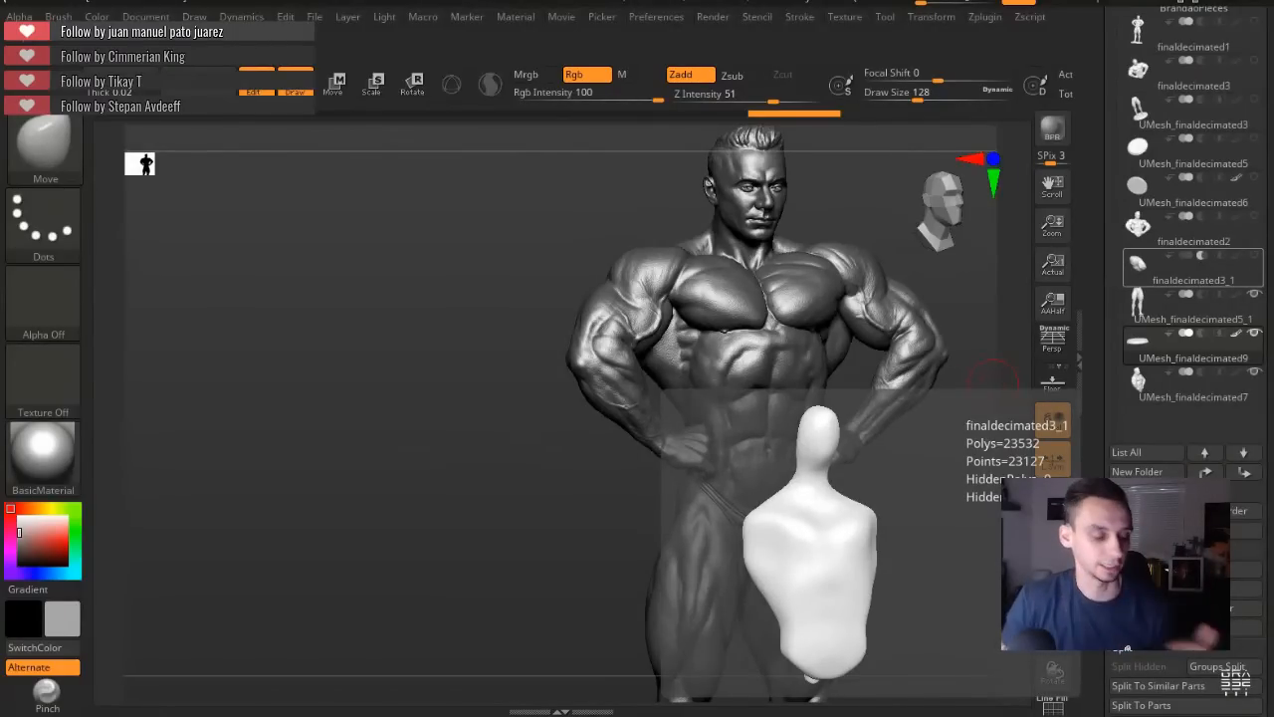
# Turn on perspective and frame the assembled figure from the head down to the knees in a slightly turned view.
pyautogui.moveTo(469, 289); pyautogui.dragTo(451, 214)
pyautogui.press('p')
pyautogui.moveTo(413, 259); pyautogui.dragTo(411, 215)
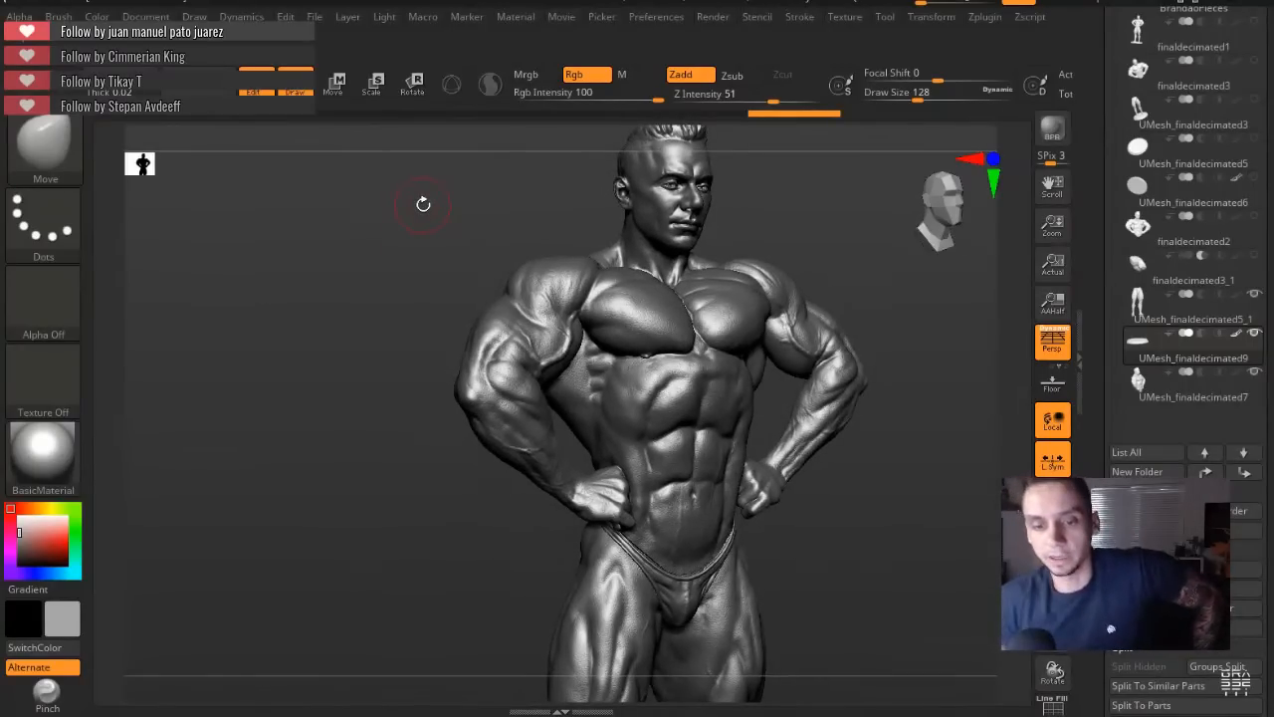
pyautogui.moveTo(372, 231)
pyautogui.mouseDown()
pyautogui.moveTo(399, 248)
pyautogui.moveTo(320, 244)
pyautogui.moveTo(321, 284)
pyautogui.moveTo(346, 397)
pyautogui.moveTo(391, 394)
pyautogui.mouseUp()
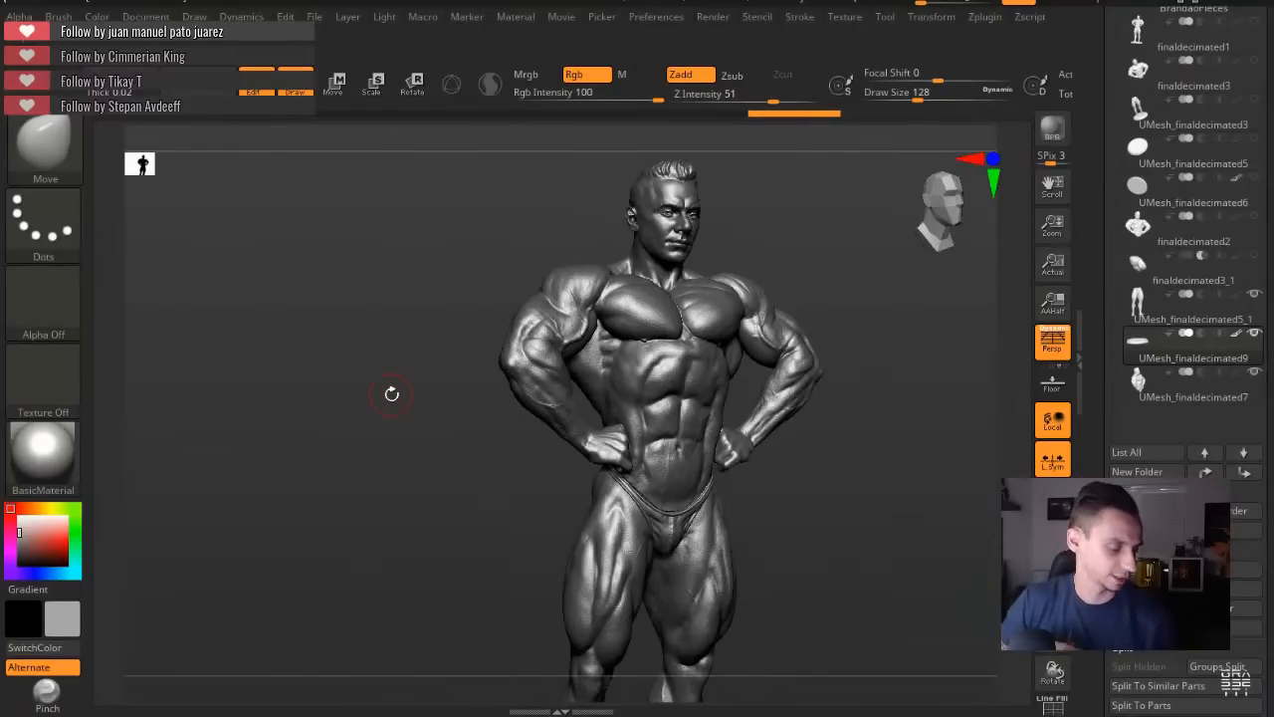
pyautogui.moveTo(375, 369); pyautogui.dragTo(376, 356)
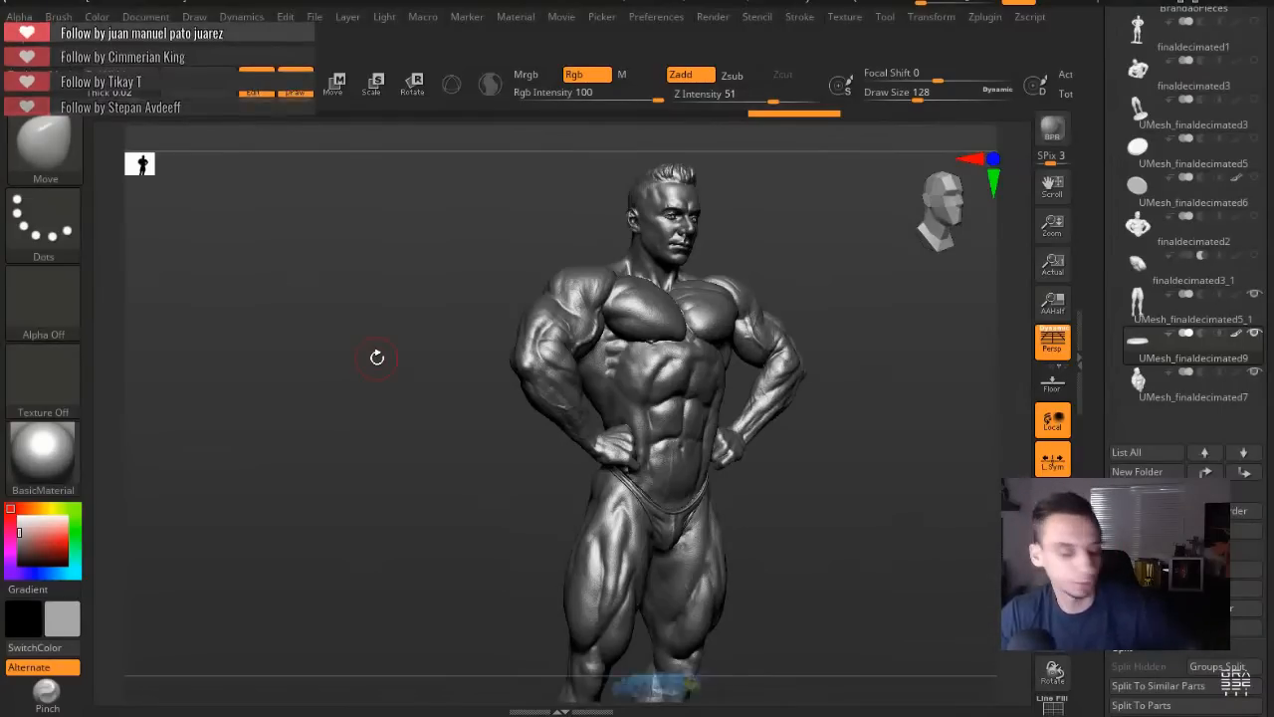
# Examine the whole assembled figure from the front and side, and frame its upper body from the front.
pyautogui.moveTo(378, 357)
pyautogui.mouseDown()
pyautogui.moveTo(411, 340)
pyautogui.moveTo(390, 374)
pyautogui.moveTo(356, 295)
pyautogui.moveTo(341, 349)
pyautogui.moveTo(364, 335)
pyautogui.moveTo(356, 345)
pyautogui.moveTo(387, 344)
pyautogui.mouseUp()
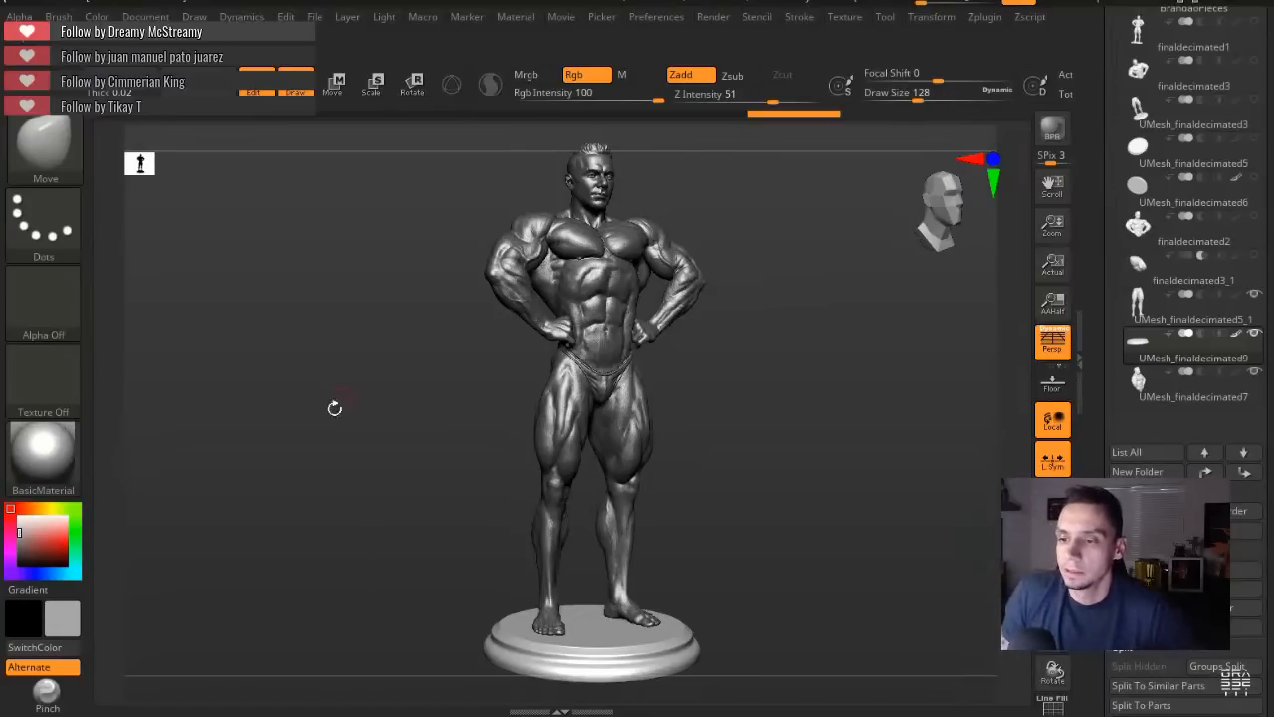
pyautogui.moveTo(269, 474)
pyautogui.mouseDown()
pyautogui.moveTo(321, 478)
pyautogui.moveTo(279, 486)
pyautogui.moveTo(816, 279)
pyautogui.mouseUp()
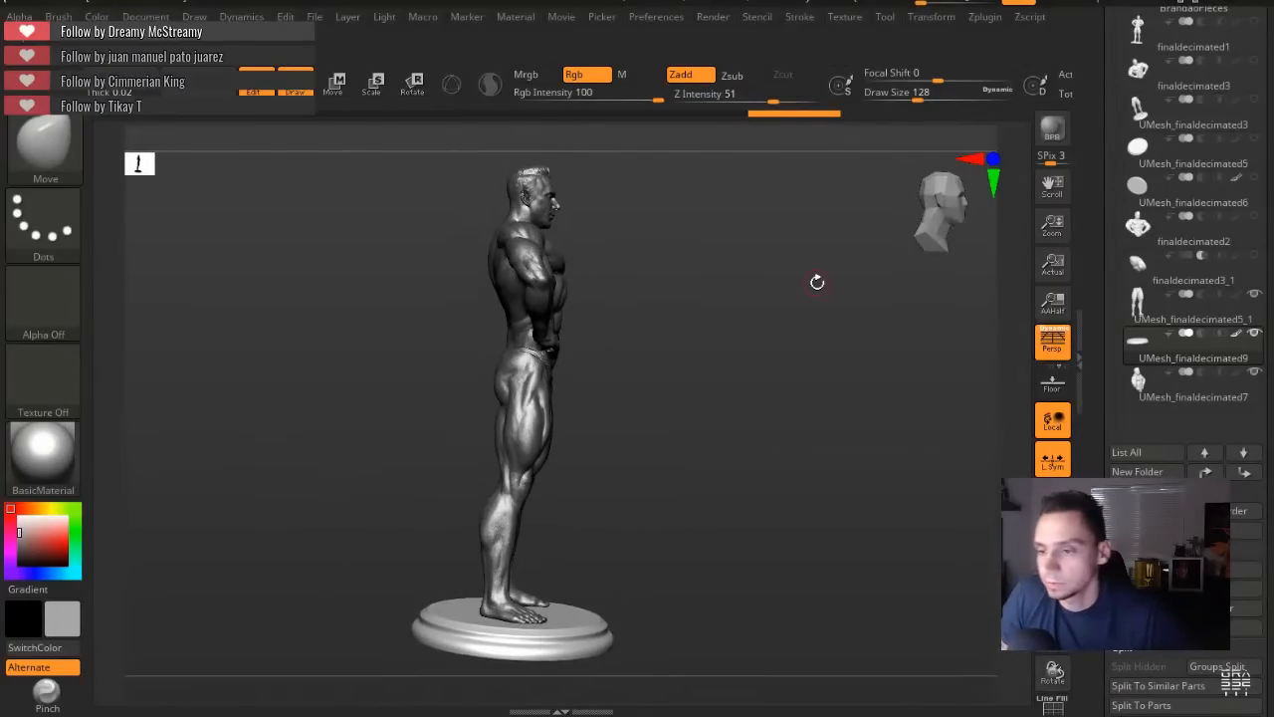
pyautogui.moveTo(1192, 111)
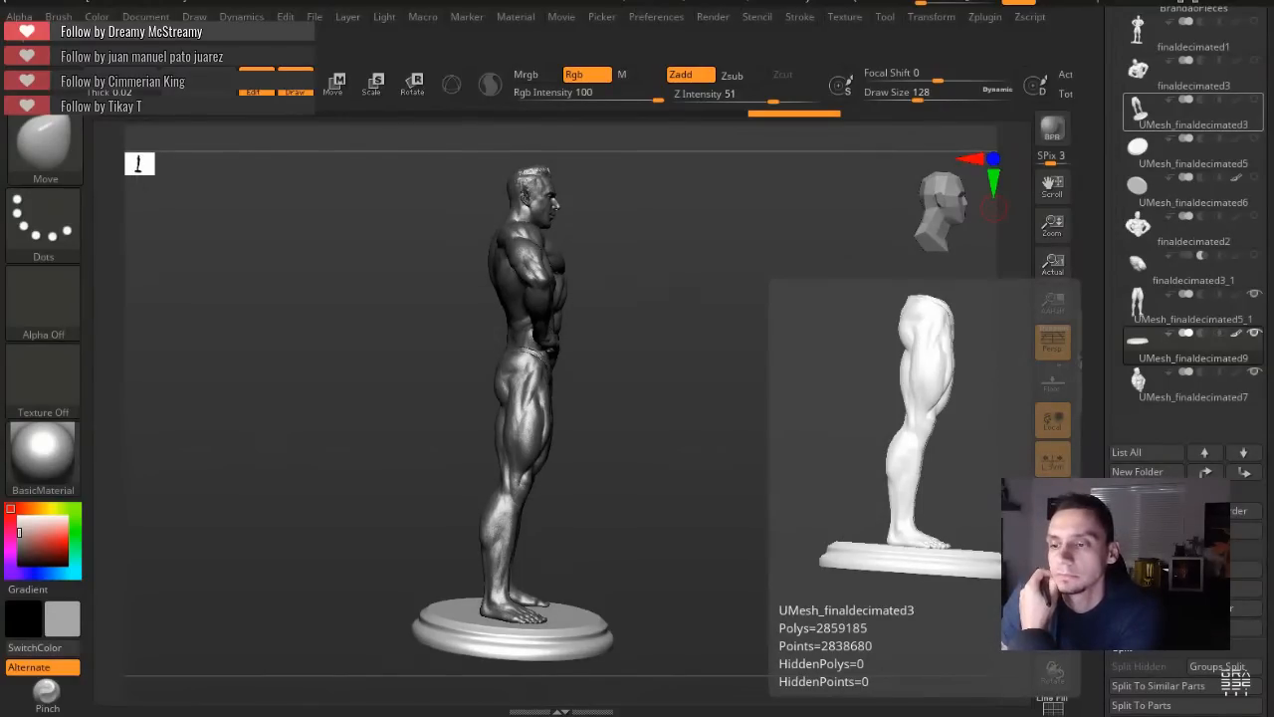
pyautogui.moveTo(356, 320)
pyautogui.mouseDown()
pyautogui.moveTo(321, 364)
pyautogui.moveTo(373, 401)
pyautogui.moveTo(371, 426)
pyautogui.mouseUp()
pyautogui.moveTo(387, 265)
pyautogui.keyDown('alt'); pyautogui.mouseDown()
pyautogui.moveTo(401, 330)
pyautogui.moveTo(423, 330)
pyautogui.moveTo(409, 444)
pyautogui.moveTo(422, 462)
pyautogui.moveTo(369, 518)
pyautogui.moveTo(375, 495)
pyautogui.moveTo(348, 547)
pyautogui.moveTo(278, 515)
pyautogui.moveTo(303, 509)
pyautogui.moveTo(299, 553)
pyautogui.moveTo(321, 515)
pyautogui.mouseUp(); pyautogui.keyUp('alt')
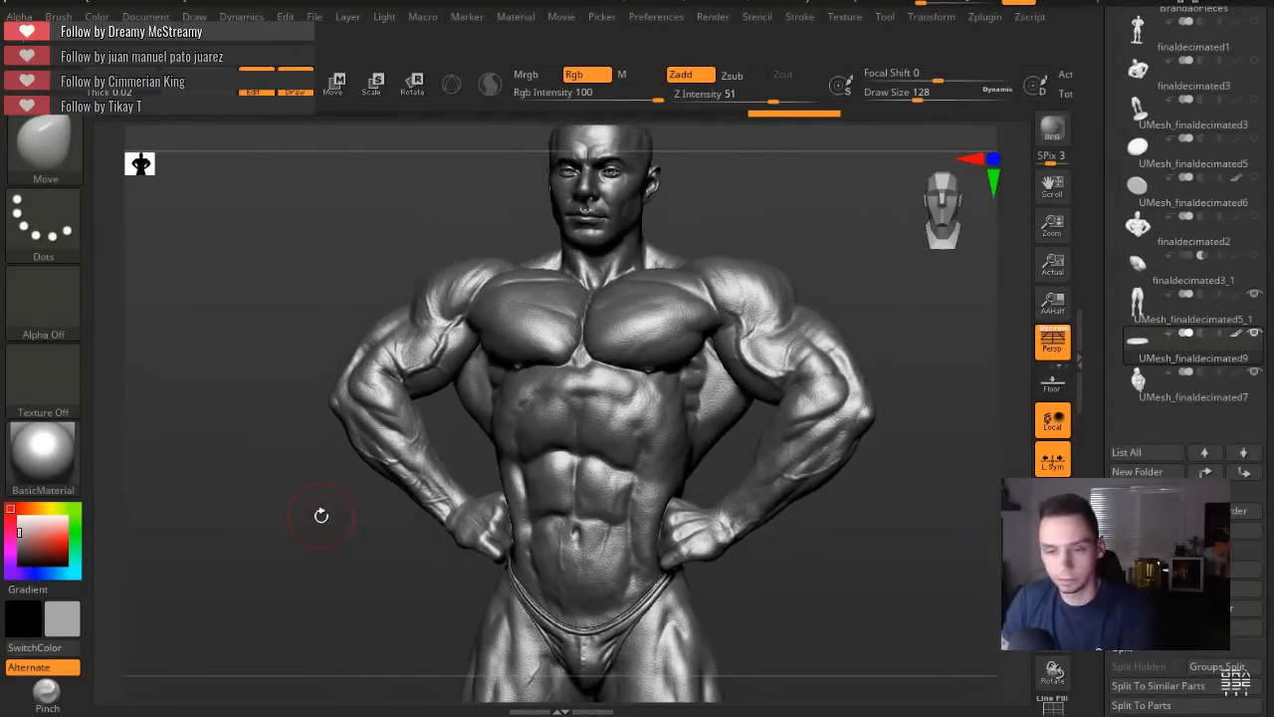
# Select the UMesh_finaldecimated7 torso, toggle its polyframe display on and off, and view it framed from the front.
pyautogui.click(1124, 382)
pyautogui.hotkey('shift', 'f')
pyautogui.hotkey('shift', 'f')
pyautogui.hotkey('ctrl', 'shift', 'z')
pyautogui.moveTo(867, 557)
pyautogui.keyDown('alt'); pyautogui.mouseDown()
pyautogui.moveTo(900, 560)
pyautogui.moveTo(804, 591)
pyautogui.moveTo(899, 495)
pyautogui.moveTo(862, 586)
pyautogui.moveTo(876, 557)
pyautogui.mouseUp(); pyautogui.keyUp('alt')
pyautogui.hotkey('shift', 'f')
pyautogui.hotkey('shift', 'f')
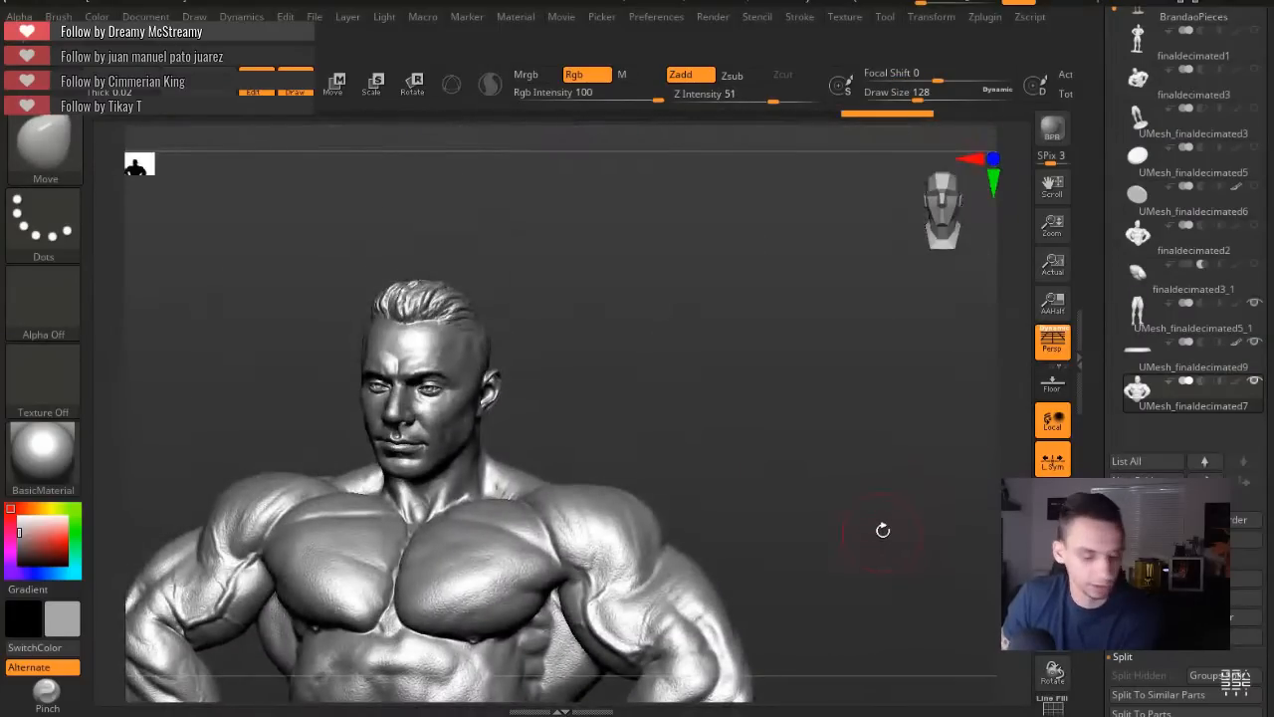
pyautogui.press('f')
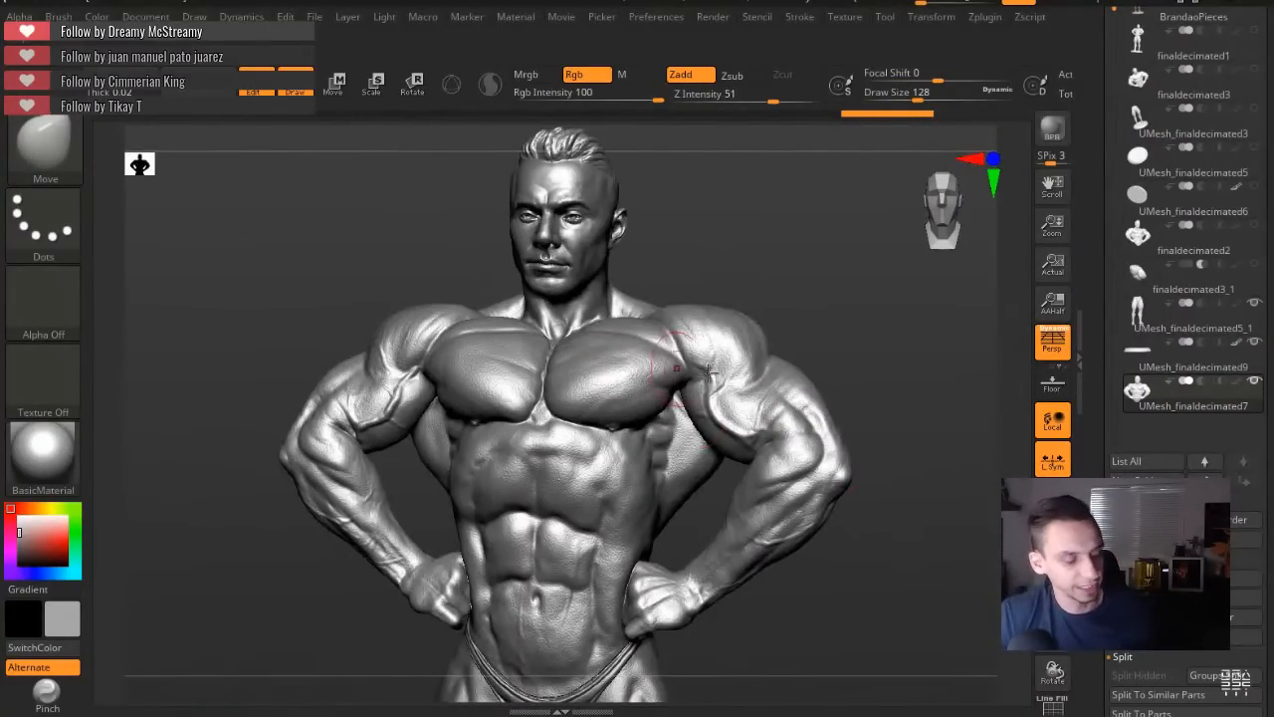
pyautogui.moveTo(930, 515)
pyautogui.keyDown('alt'); pyautogui.mouseDown()
pyautogui.moveTo(904, 501)
pyautogui.moveTo(943, 469)
pyautogui.moveTo(930, 497)
pyautogui.mouseUp(); pyautogui.keyUp('alt')
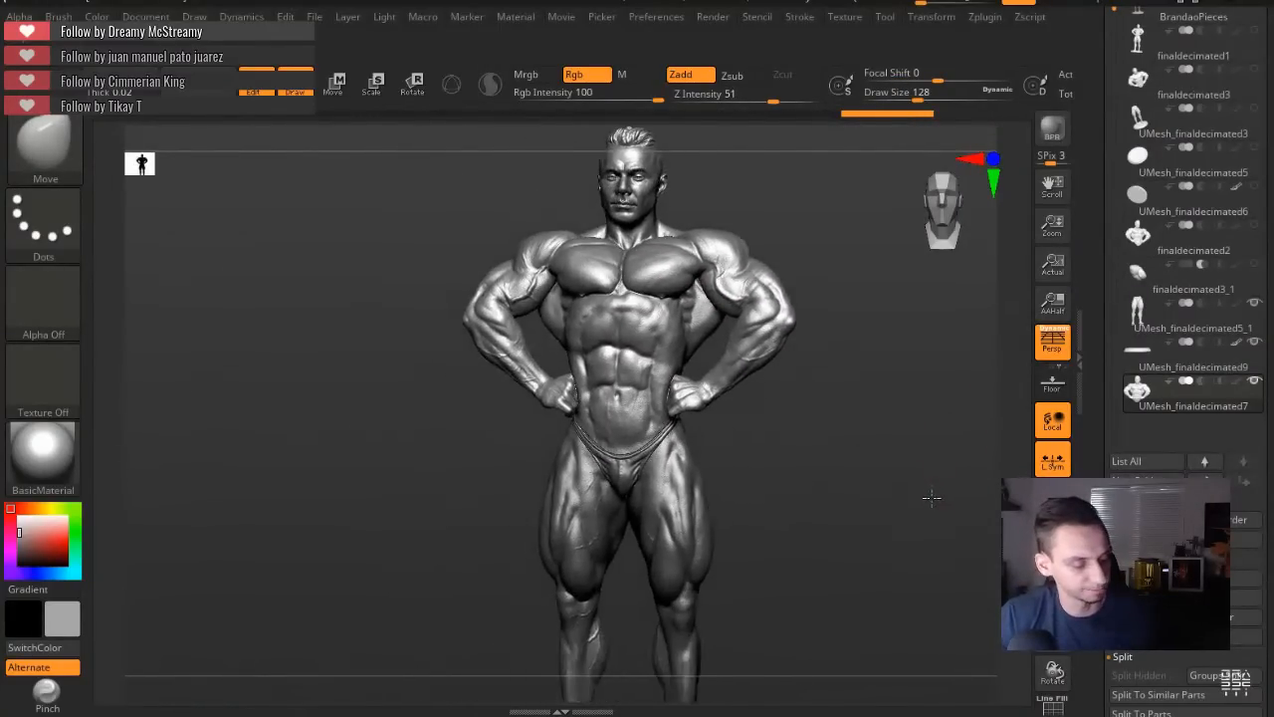
# Turn off perspective, convert a Cube3D to a PolyMesh3D, and append it to the figure as a new subtool.
pyautogui.press('p')
pyautogui.keyDown('alt'); pyautogui.moveTo(873, 573); pyautogui.dragTo(896, 536); pyautogui.keyUp('alt')
pyautogui.moveTo(1097, 448); pyautogui.dragTo(1099, 594)
pyautogui.click(1143, 241)
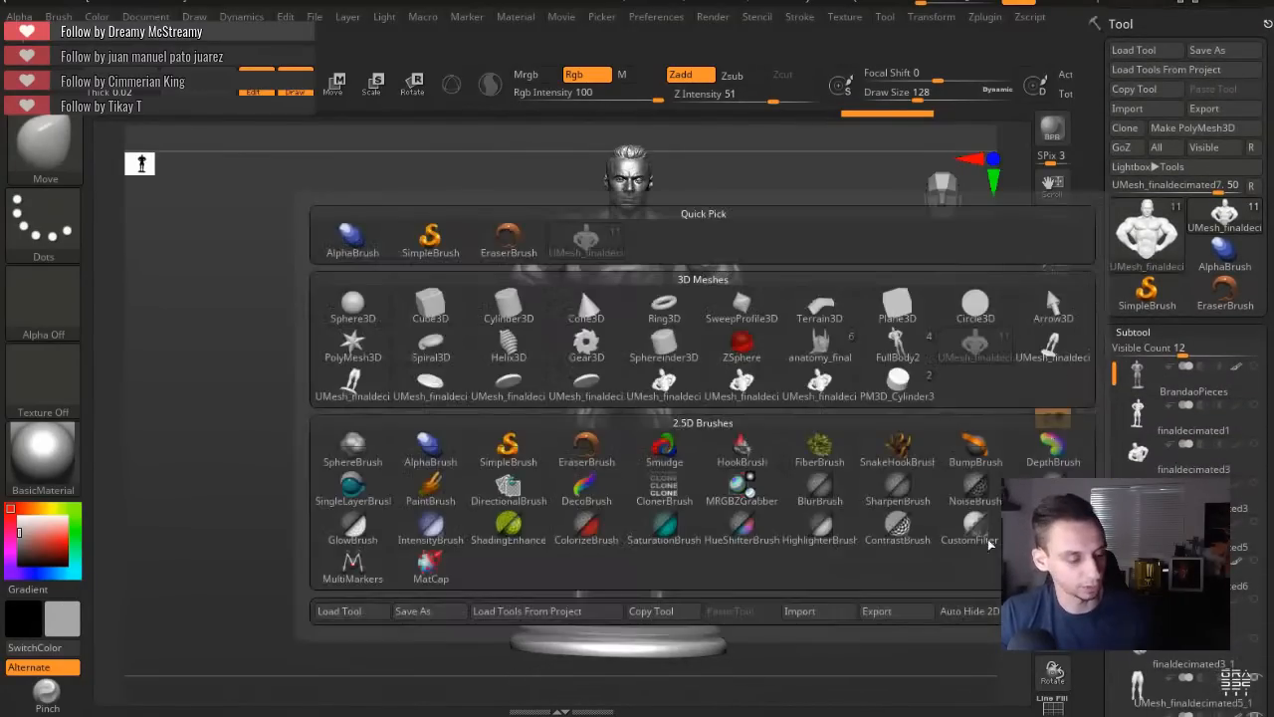
pyautogui.click(430, 304)
pyautogui.click(1182, 91)
pyautogui.click(1224, 217)
pyautogui.moveTo(1098, 583); pyautogui.dragTo(1098, 299)
pyautogui.click(1205, 476)
pyautogui.click(754, 384)
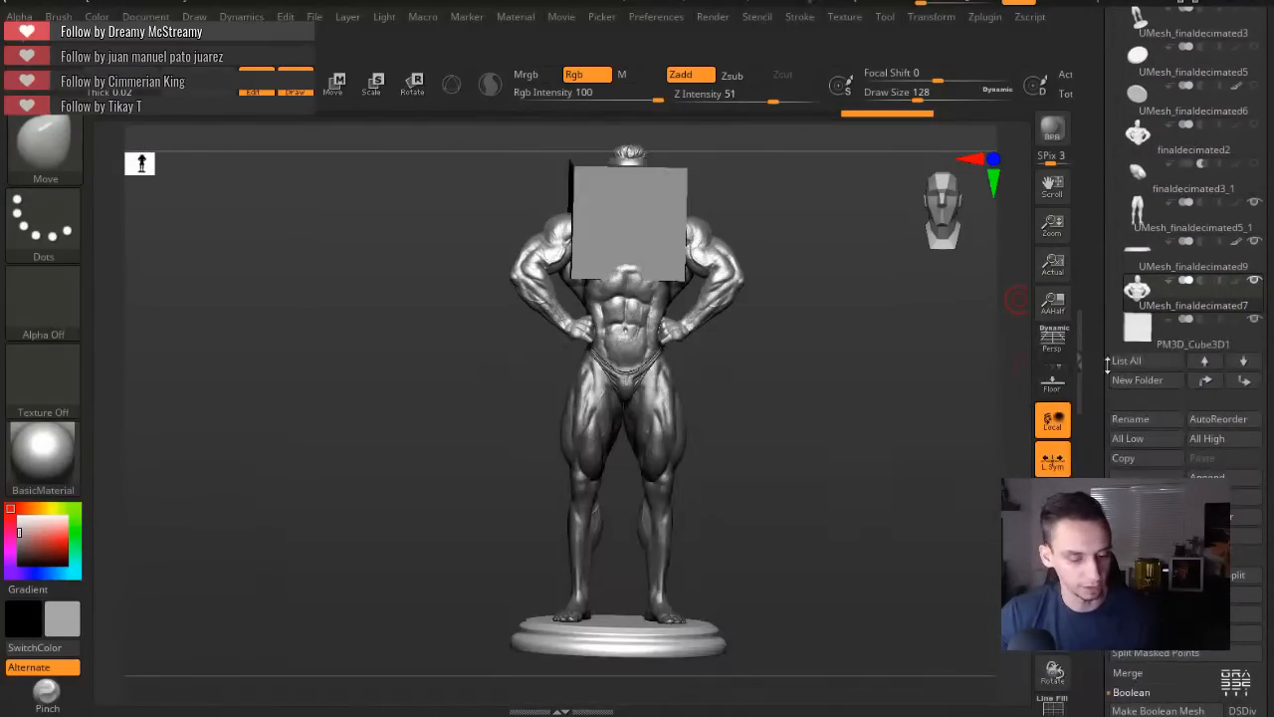
# Select the appended cube and stretch it vertically into a column reaching from the base to the figure's head.
pyautogui.keyDown('alt'); pyautogui.moveTo(841, 450); pyautogui.dragTo(836, 403); pyautogui.keyUp('alt')
pyautogui.press('p')
pyautogui.press('p')
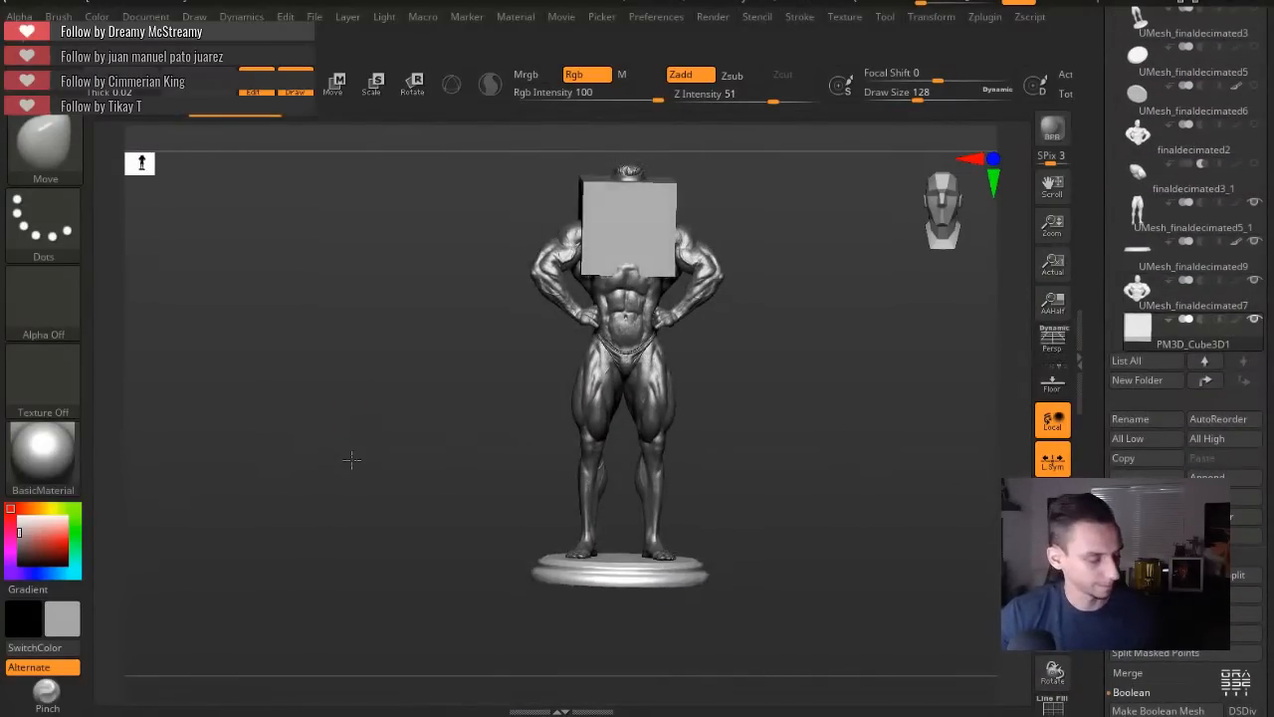
pyautogui.keyDown('shift'); pyautogui.moveTo(349, 458); pyautogui.dragTo(373, 443); pyautogui.keyUp('shift')
pyautogui.press('w')
pyautogui.moveTo(603, 250); pyautogui.dragTo(603, 446)
pyautogui.moveTo(603, 296)
pyautogui.keyDown('shift'); pyautogui.mouseDown()
pyautogui.moveTo(579, 564)
pyautogui.moveTo(625, 366)
pyautogui.moveTo(608, 207)
pyautogui.mouseUp(); pyautogui.keyUp('shift')
# Draw a straight vertical transpose line along the column's full height in side view, and return to the front.
pyautogui.moveTo(430, 297); pyautogui.dragTo(344, 298)
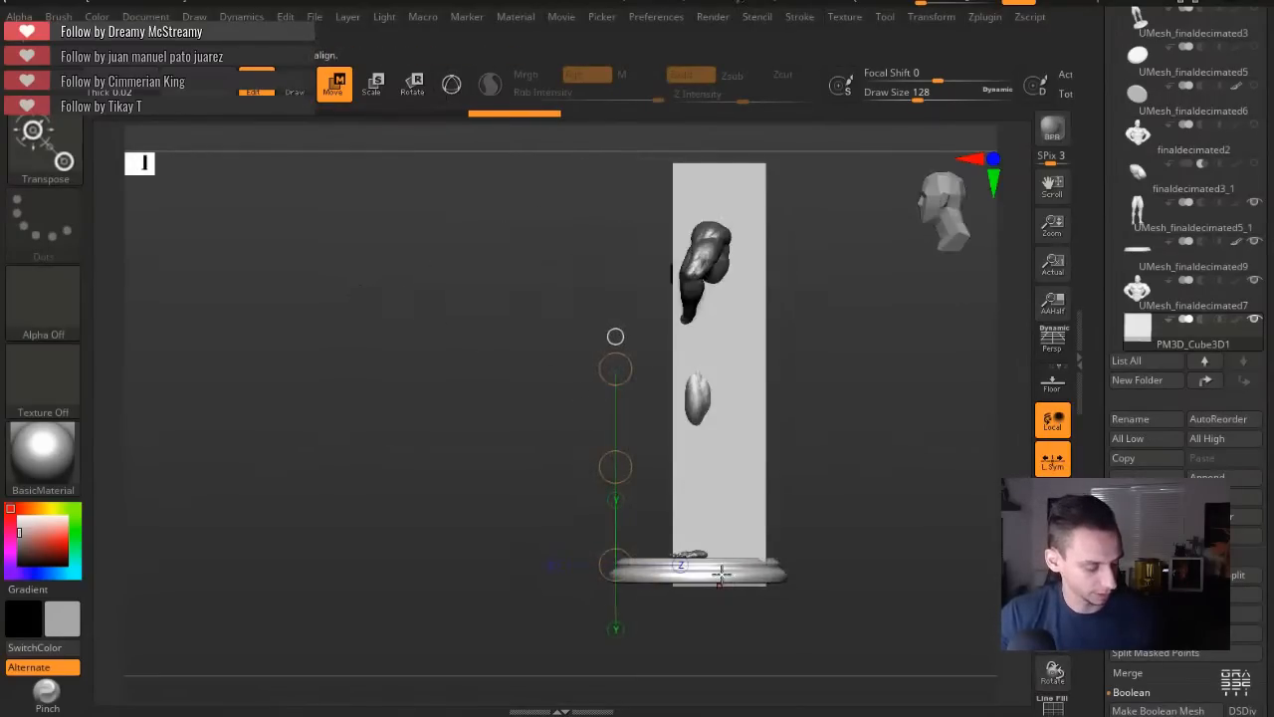
pyautogui.keyDown('shift'); pyautogui.moveTo(705, 173); pyautogui.dragTo(705, 614); pyautogui.keyUp('shift')
pyautogui.moveTo(529, 426); pyautogui.dragTo(611, 423)
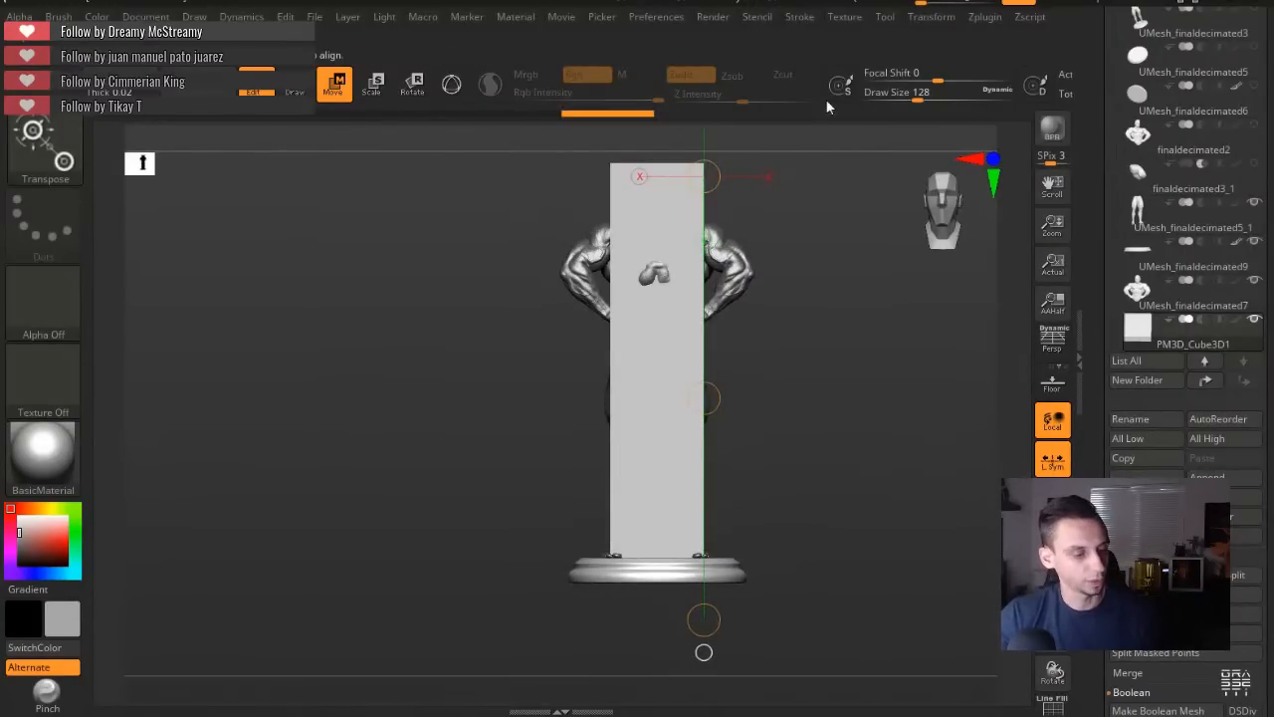
# Turn on transparency to check the figure inside the column, return to draw mode, and turn transparency off again.
pyautogui.moveTo(916, 28)
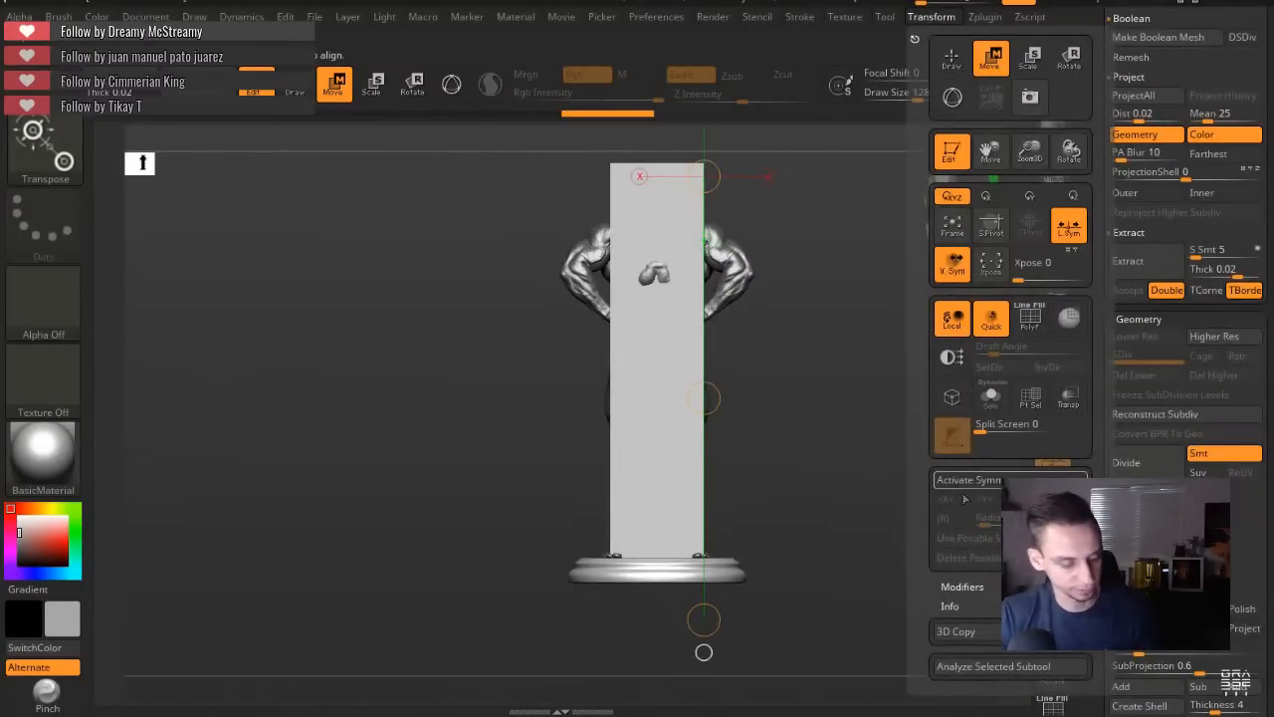
pyautogui.click(1068, 398)
pyautogui.press('q')
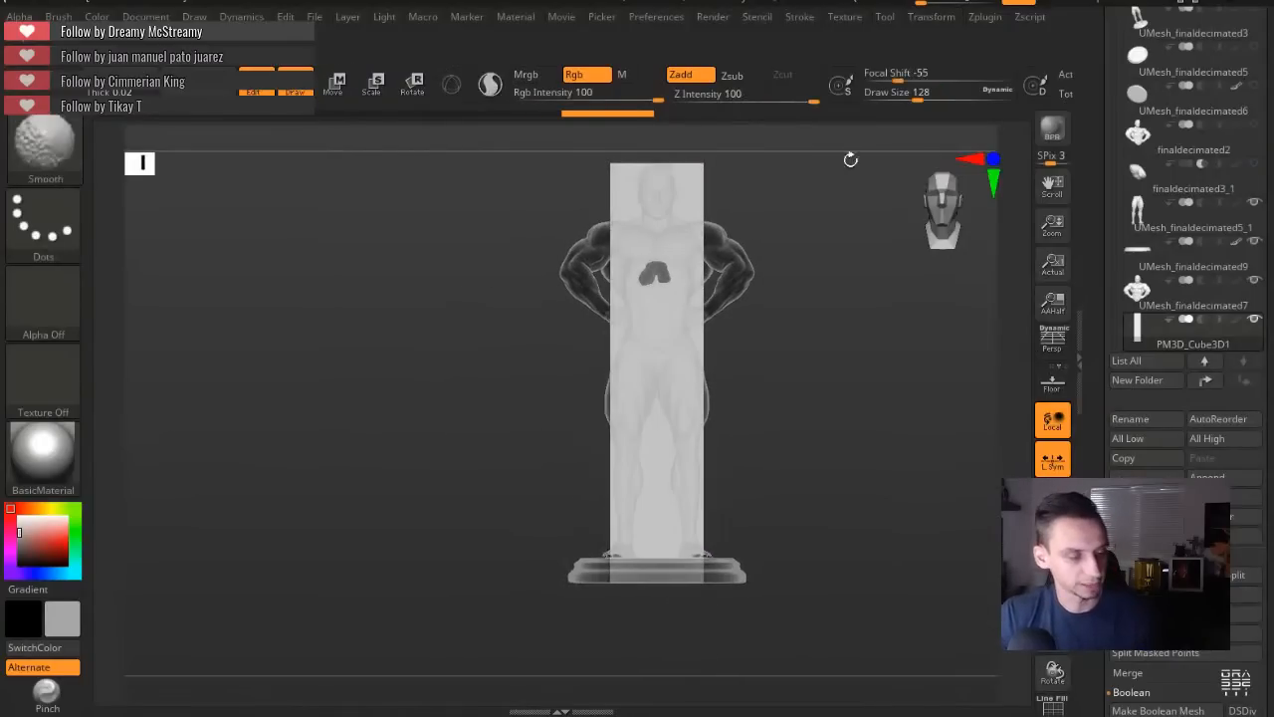
pyautogui.moveTo(931, 16)
pyautogui.click(1068, 398)
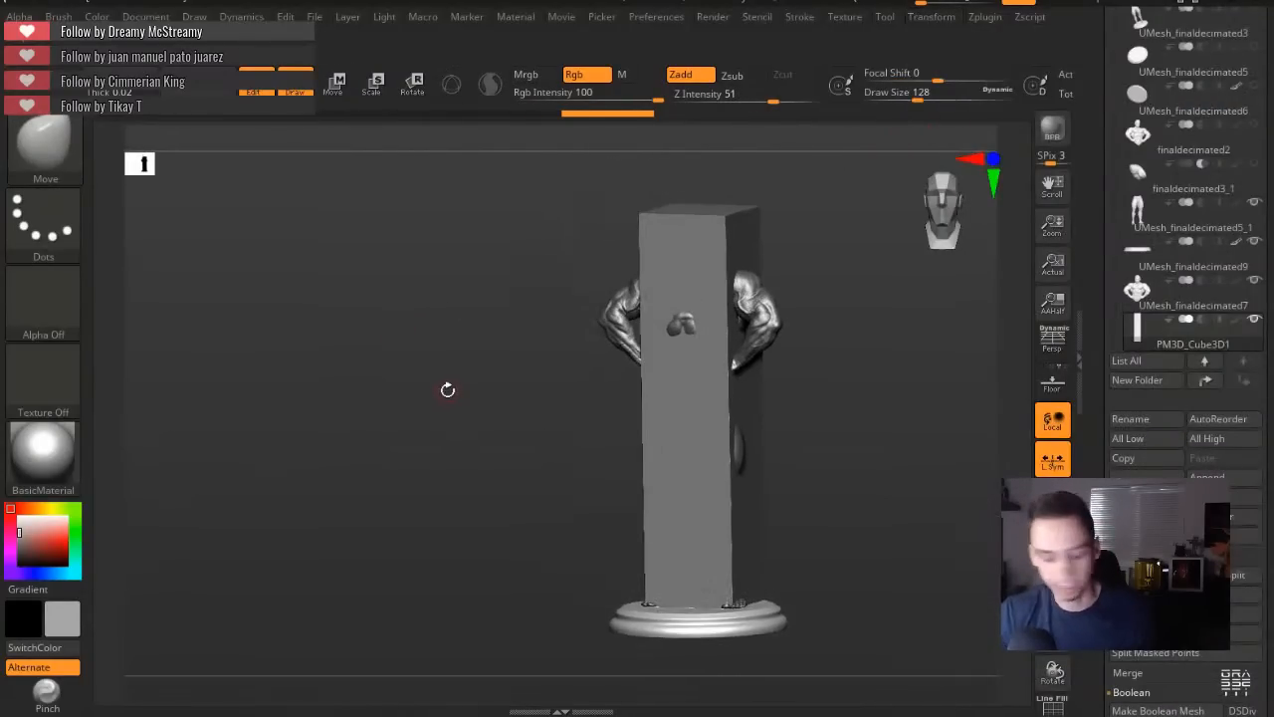
# Measure the column's height in an orthographic side view with a vertical transpose line, and return to draw mode with perspective on.
pyautogui.press('p')
pyautogui.moveTo(435, 397); pyautogui.dragTo(395, 388)
pyautogui.press('w')
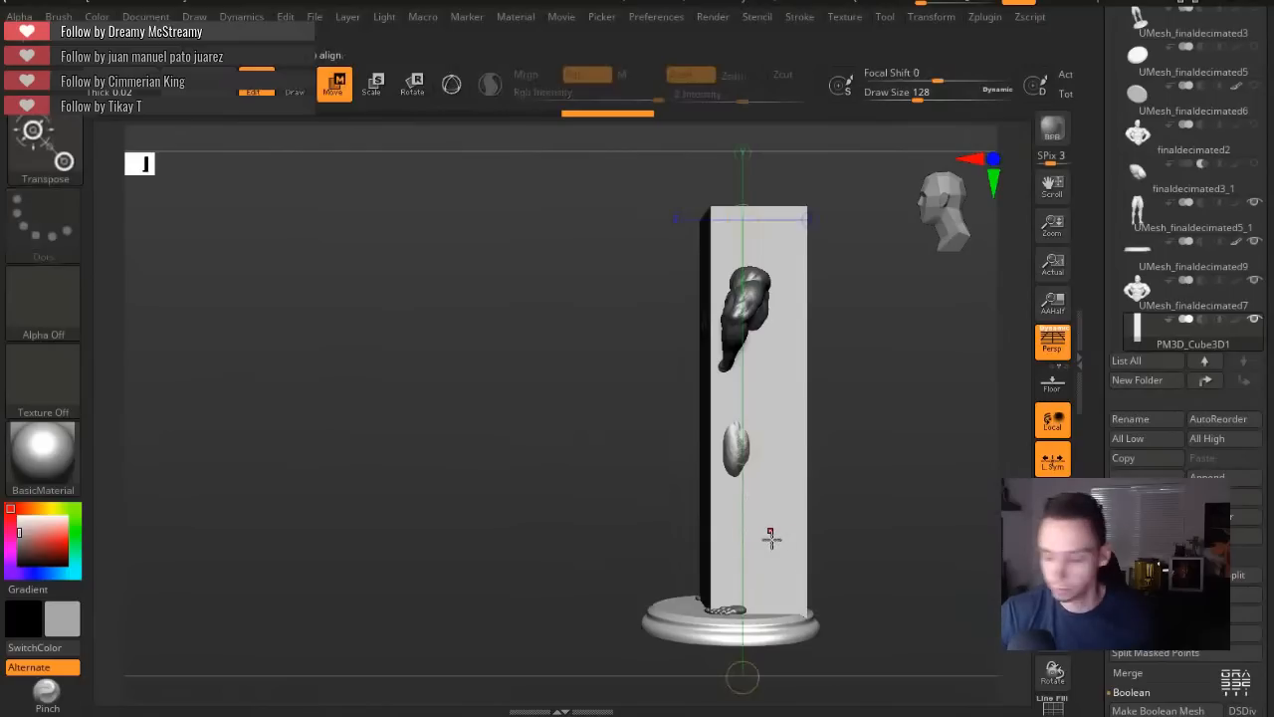
pyautogui.press('p')
pyautogui.moveTo(771, 540)
pyautogui.keyDown('shift'); pyautogui.mouseDown()
pyautogui.moveTo(619, 541)
pyautogui.moveTo(673, 542)
pyautogui.mouseUp(); pyautogui.keyUp('shift')
pyautogui.moveTo(711, 229); pyautogui.dragTo(710, 684)
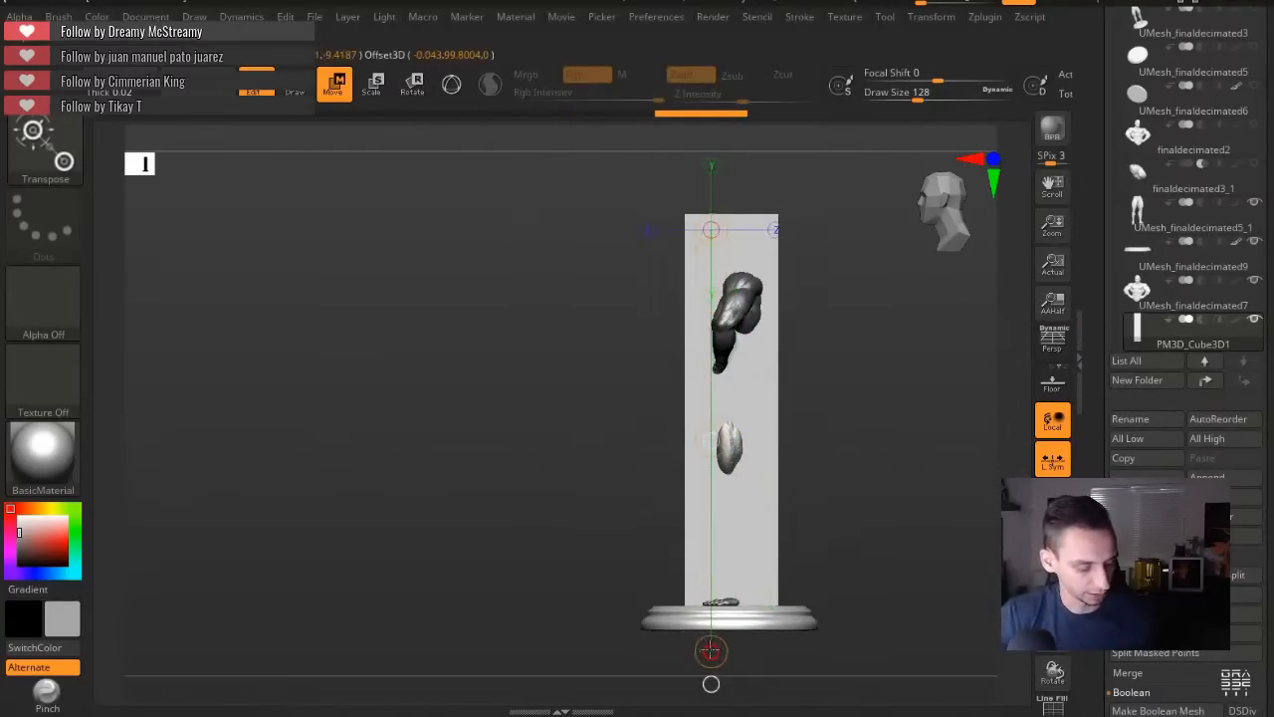
pyautogui.moveTo(575, 484)
pyautogui.mouseDown()
pyautogui.moveTo(554, 421)
pyautogui.moveTo(464, 401)
pyautogui.moveTo(489, 401)
pyautogui.moveTo(470, 409)
pyautogui.mouseUp()
pyautogui.press('p')
pyautogui.press('q')
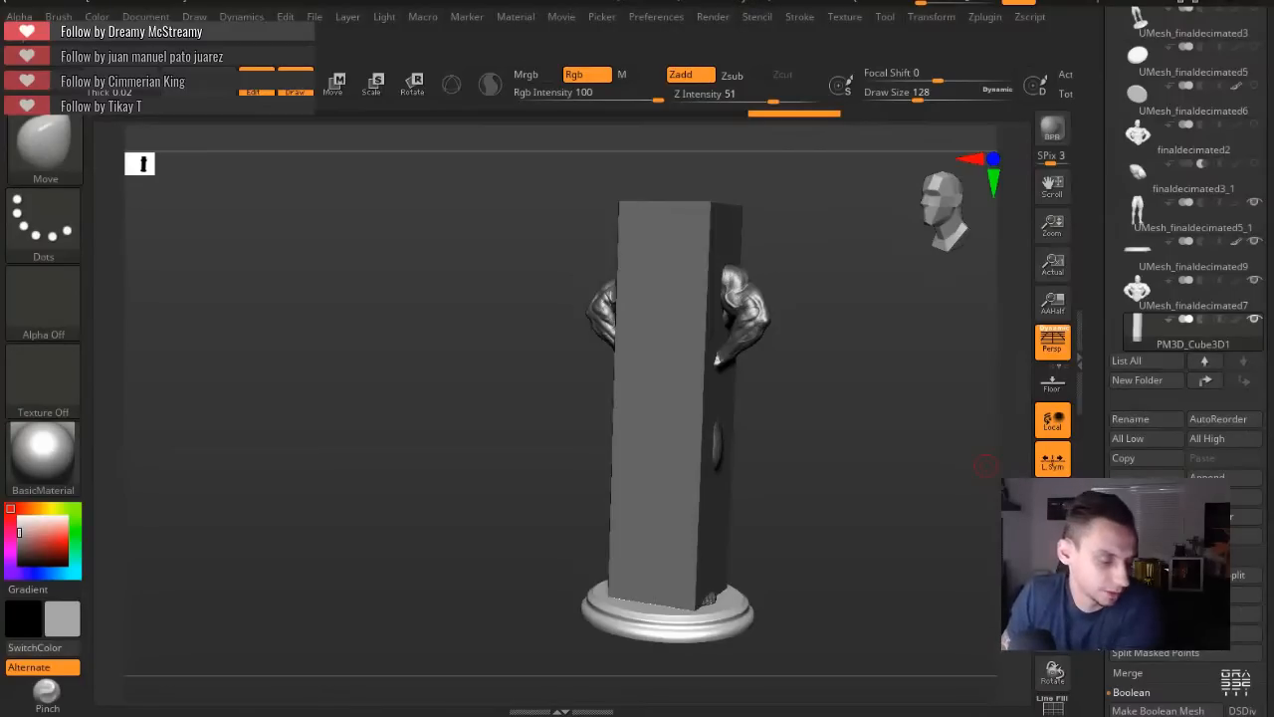
# Select the UMesh_finaldecimated7 torso, isolate it, and examine it framed in a three-quarter view.
pyautogui.moveTo(887, 465)
pyautogui.mouseDown()
pyautogui.moveTo(873, 464)
pyautogui.moveTo(884, 461)
pyautogui.mouseUp()
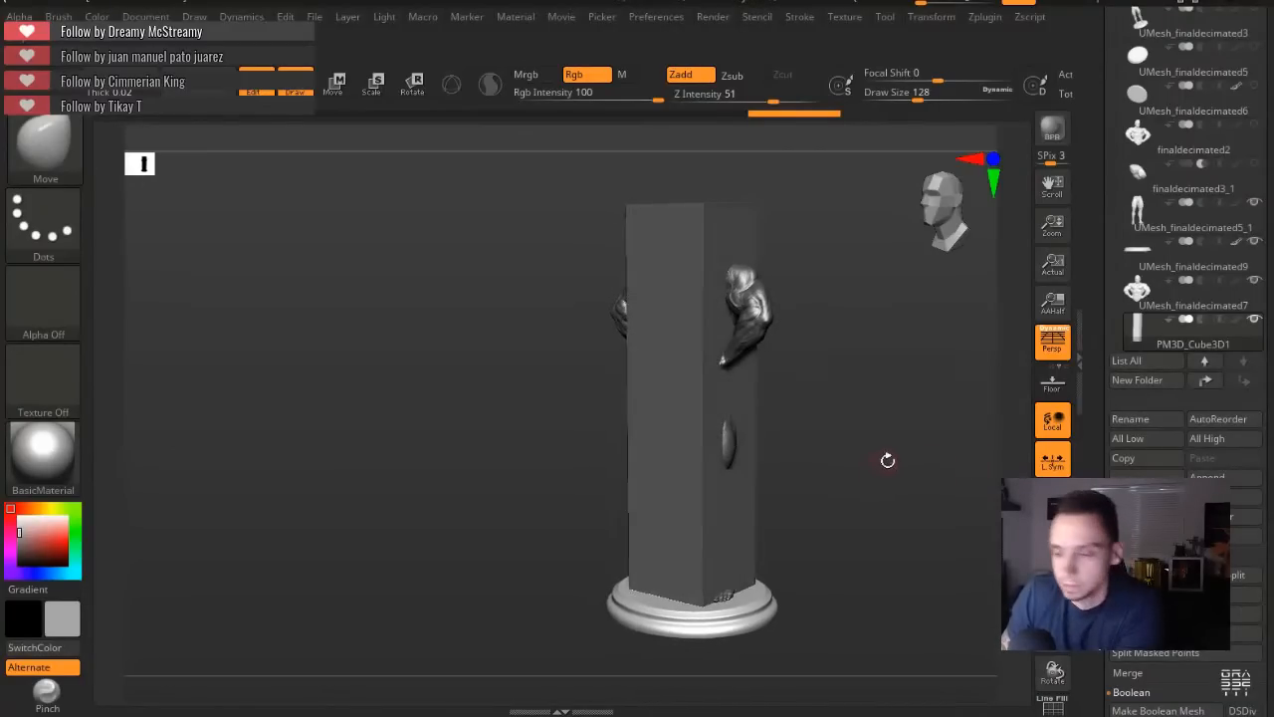
pyautogui.moveTo(954, 408); pyautogui.dragTo(968, 402)
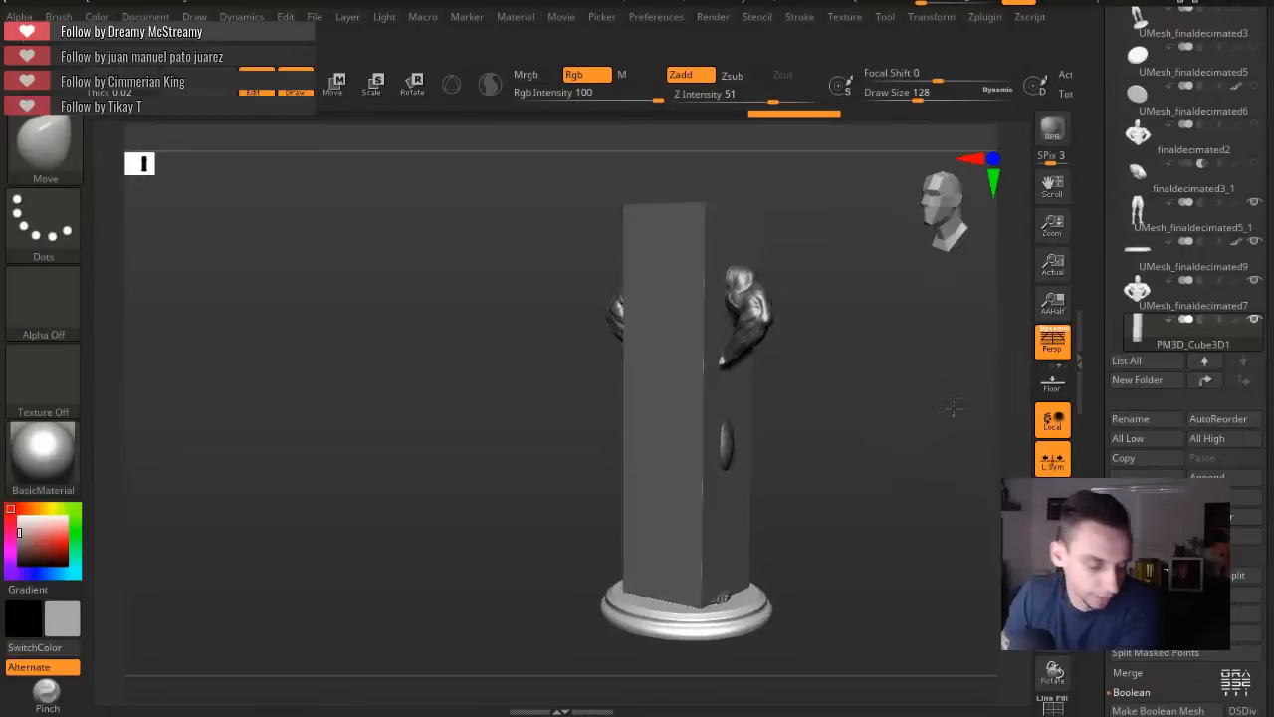
pyautogui.click(1138, 302)
pyautogui.moveTo(1101, 321); pyautogui.dragTo(1077, 418)
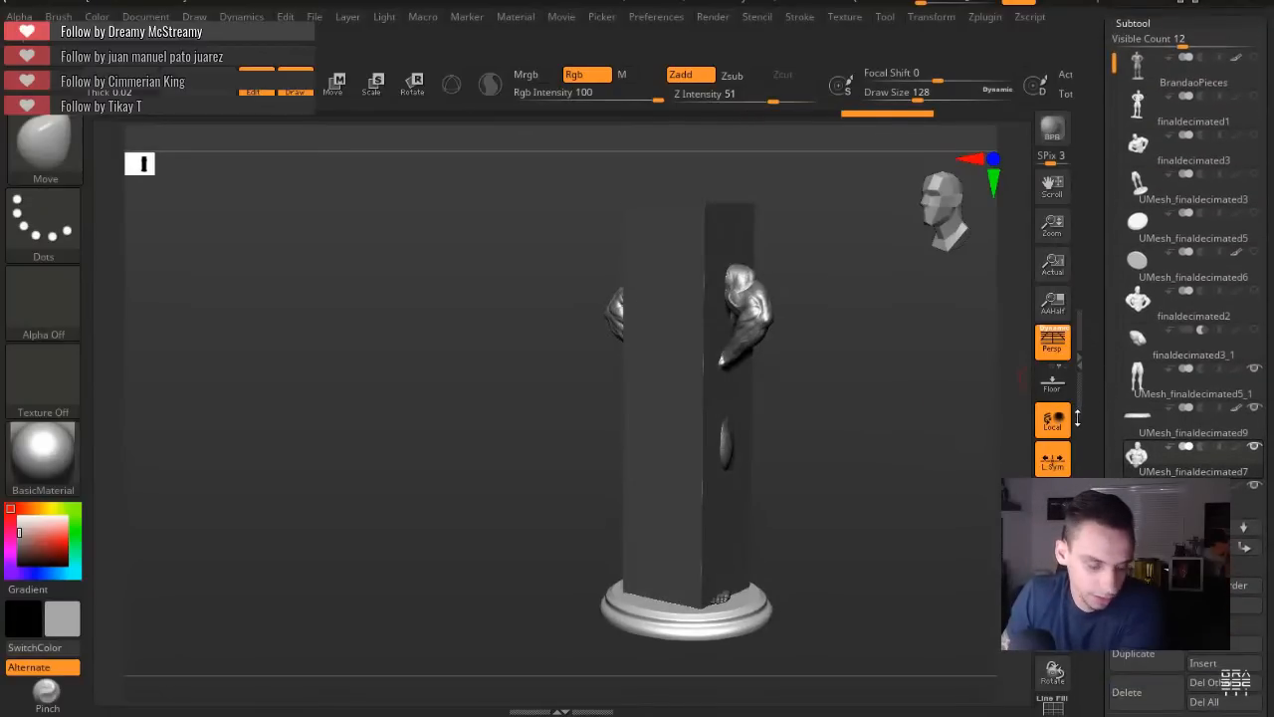
pyautogui.hotkey('alt', 's')
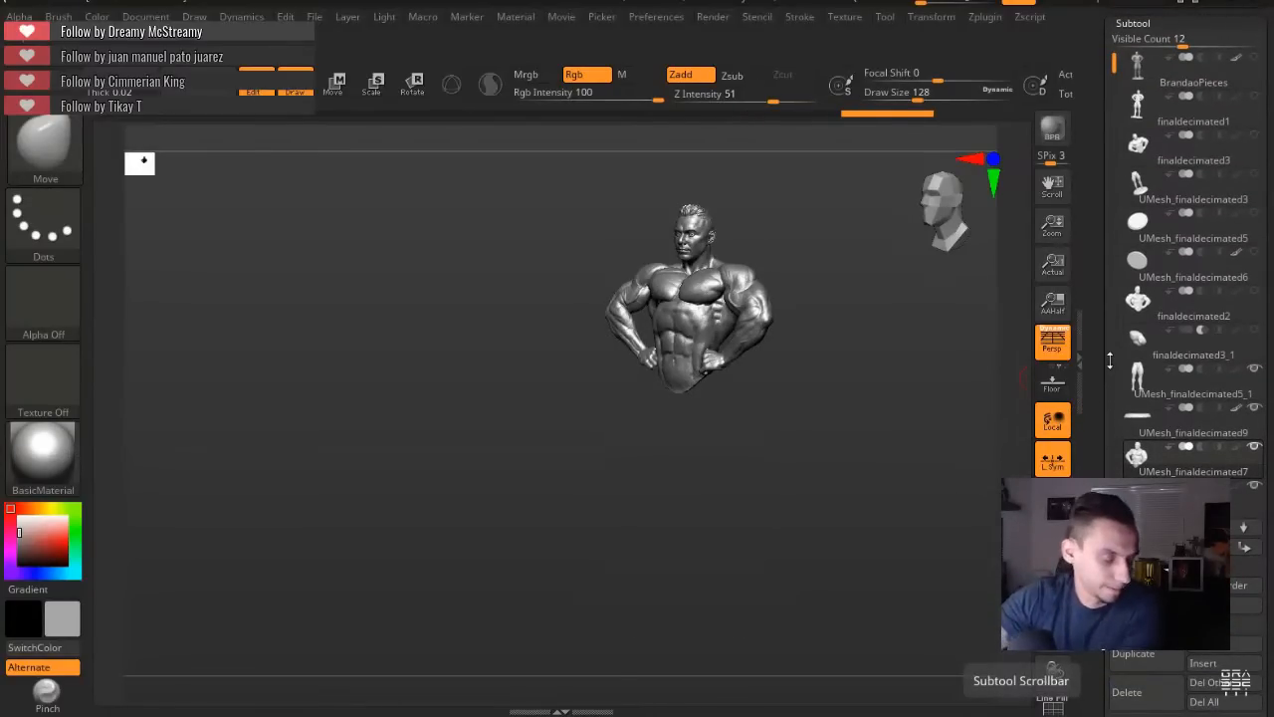
pyautogui.press('f')
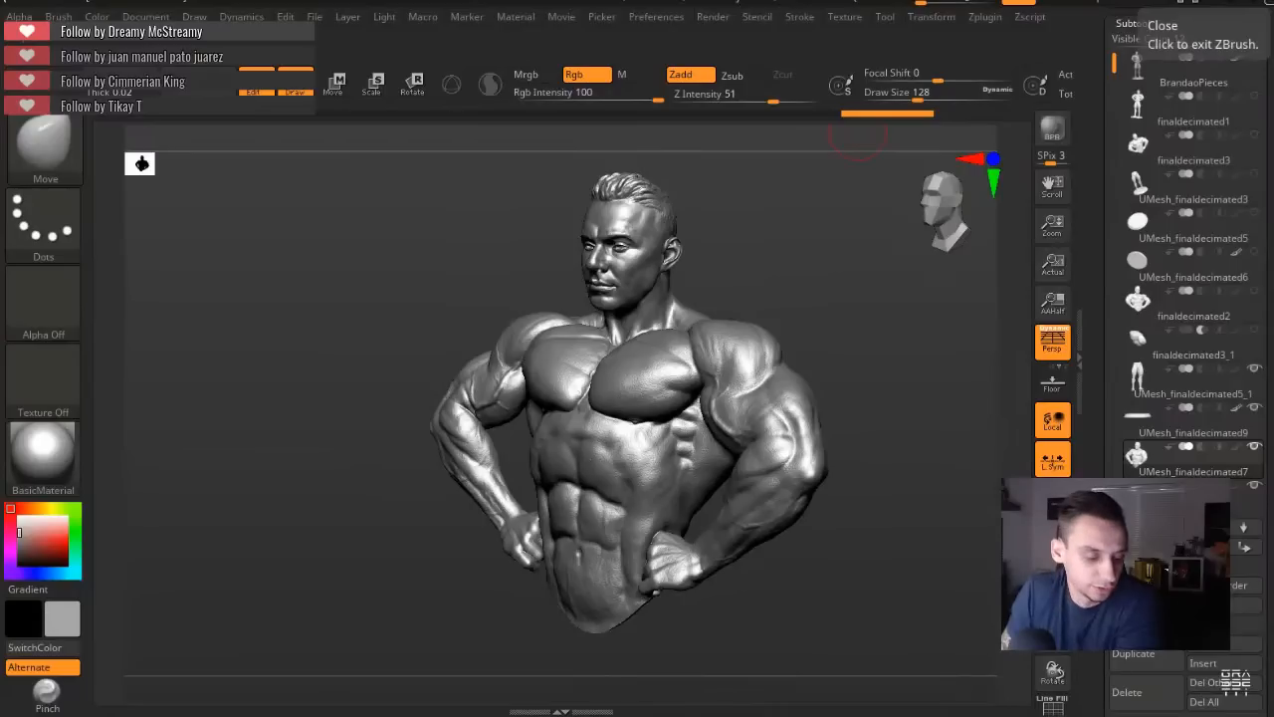
pyautogui.moveTo(1054, 631); pyautogui.dragTo(1056, 654)
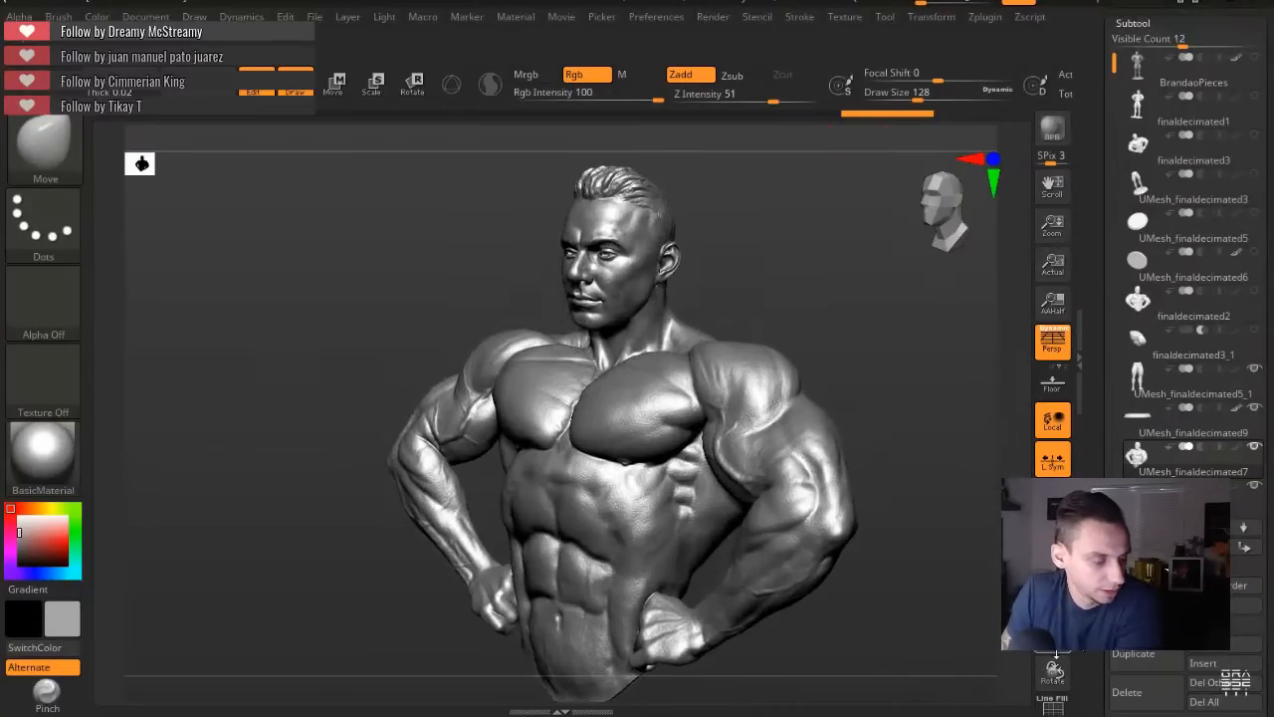
pyautogui.moveTo(1053, 605); pyautogui.dragTo(1031, 576)
pyautogui.keyDown('shift'); pyautogui.moveTo(878, 573); pyautogui.dragTo(907, 542); pyautogui.keyUp('shift')
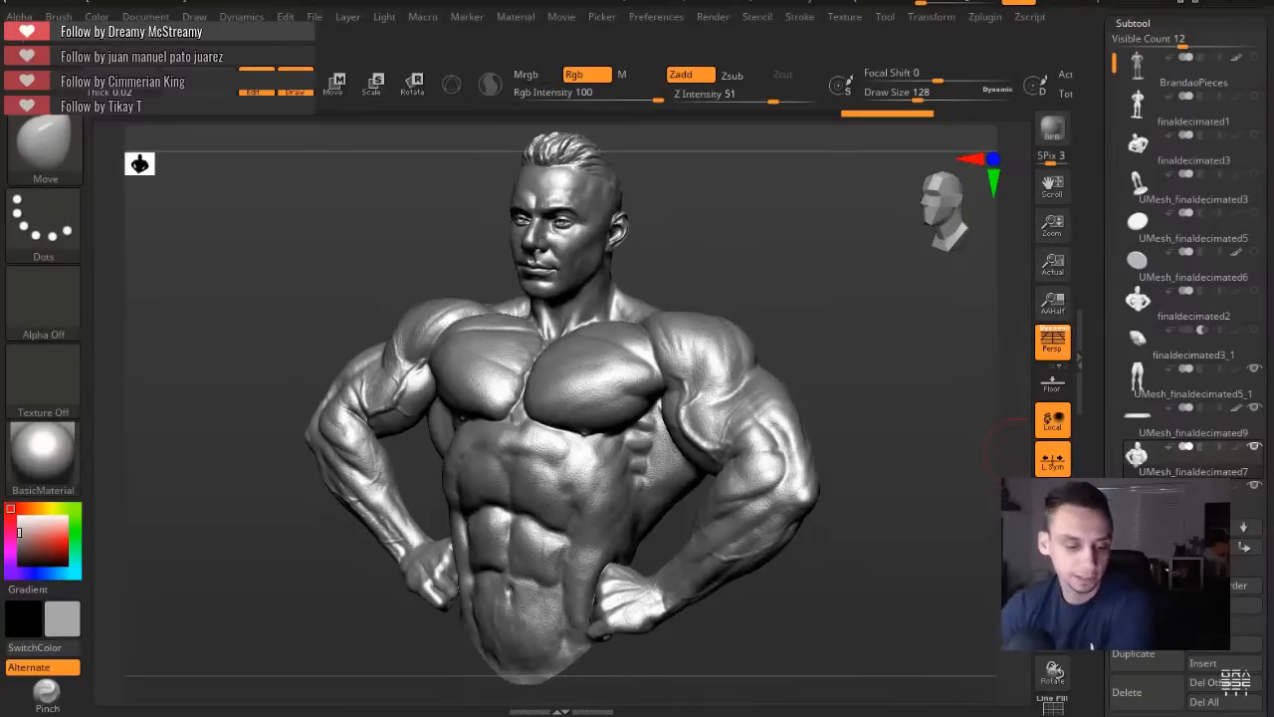
# Hide the PM3D_Cube3D1 column, show the torso and legs together, and preview the UMesh_finaldecimated5_1 legs in the subtool list.
pyautogui.moveTo(1102, 400); pyautogui.dragTo(1103, 384)
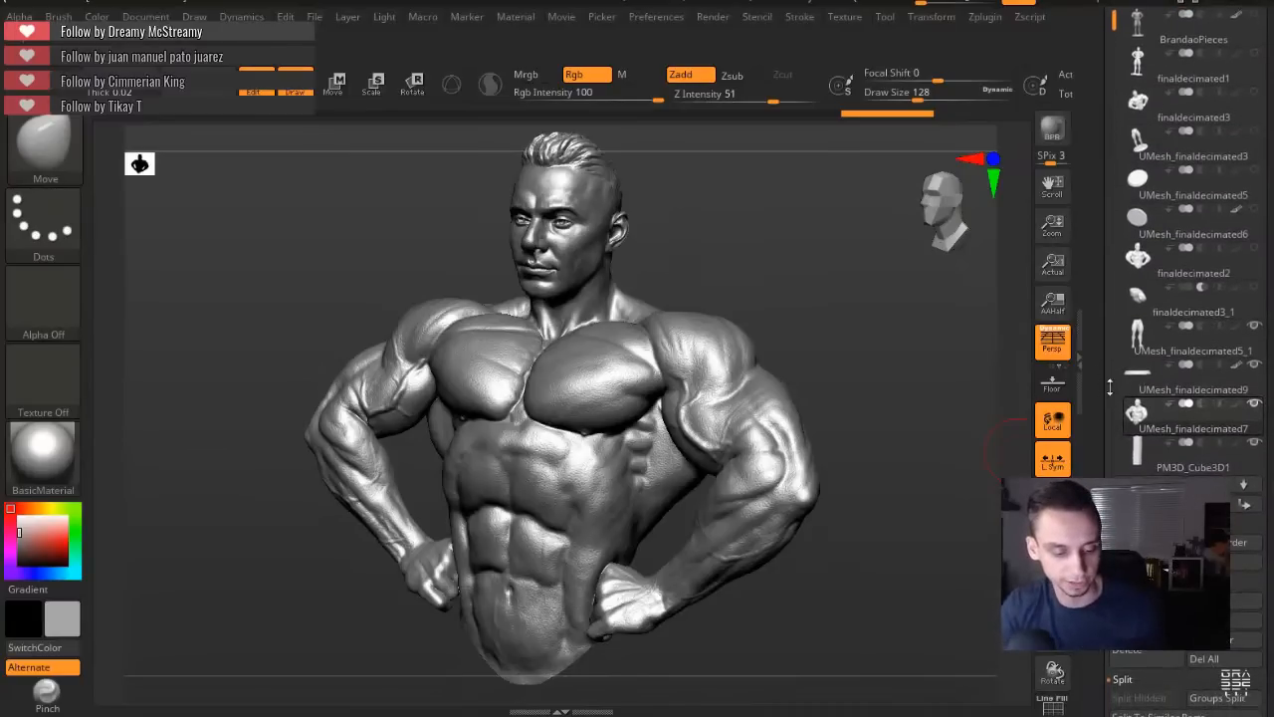
pyautogui.click(1254, 443)
pyautogui.moveTo(941, 533)
pyautogui.mouseDown()
pyautogui.moveTo(925, 547)
pyautogui.moveTo(946, 550)
pyautogui.mouseUp()
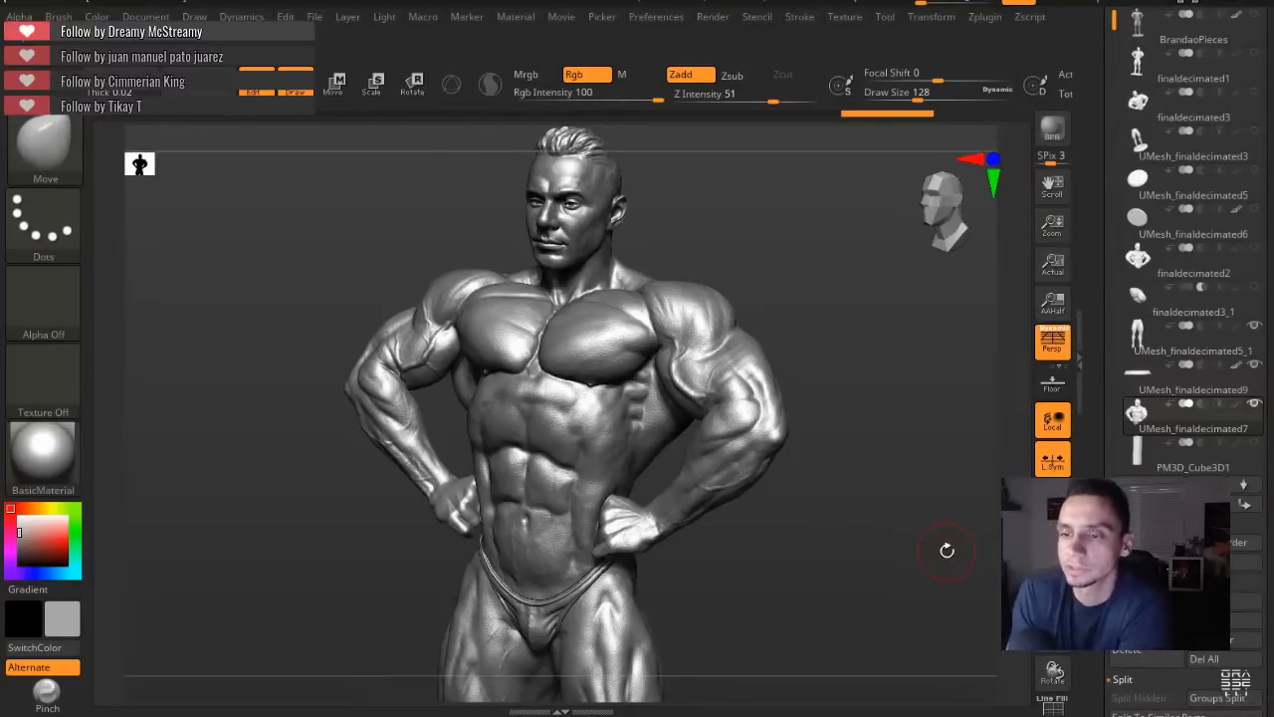
pyautogui.moveTo(1160, 350)
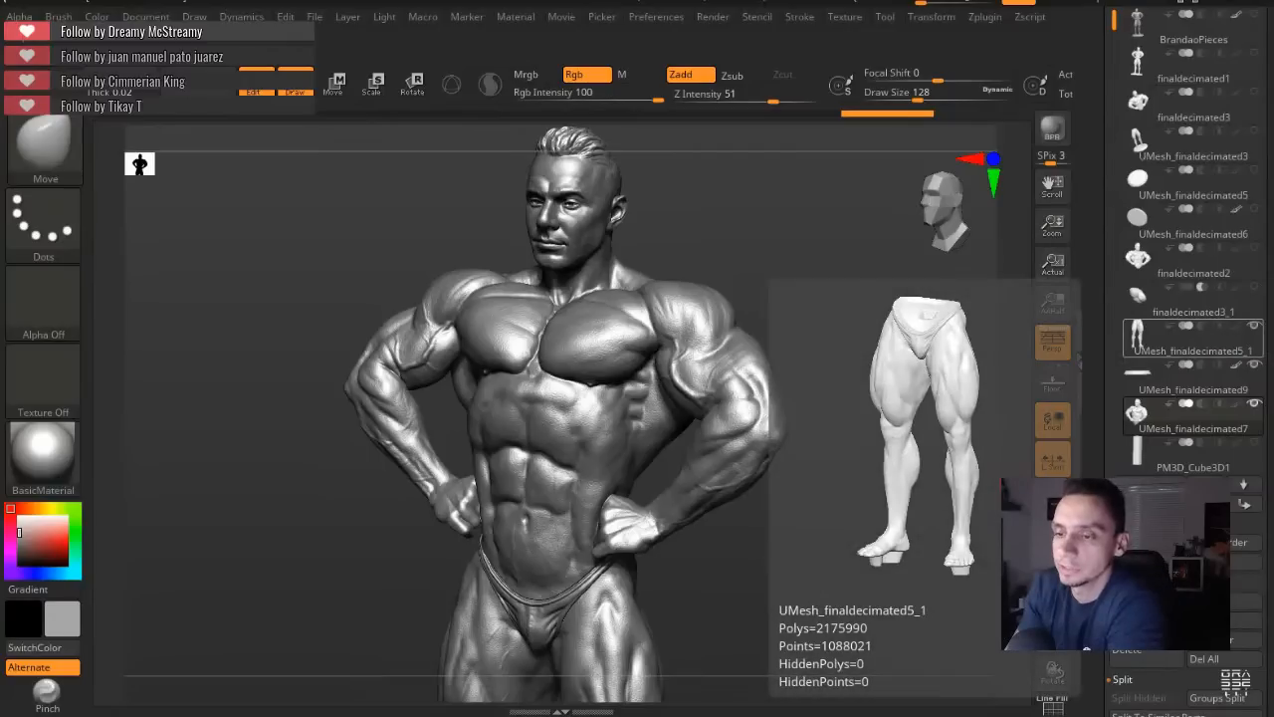